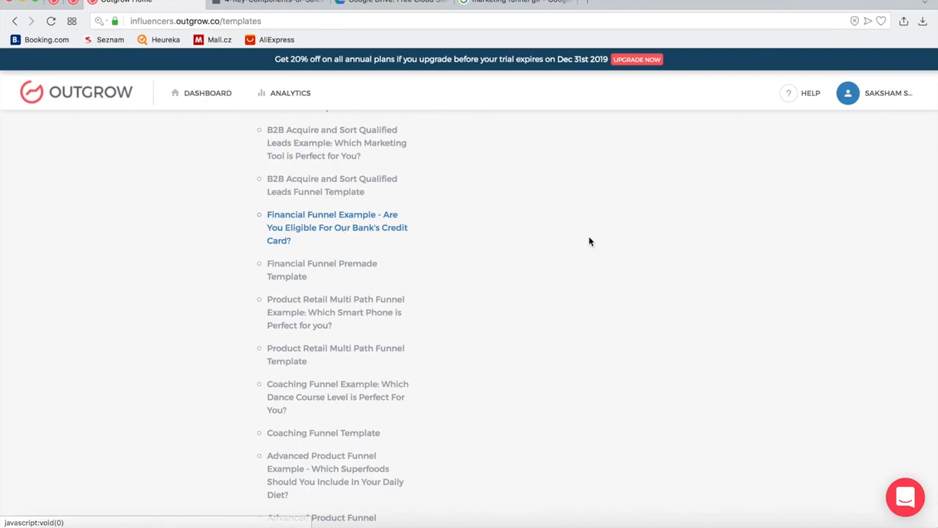
- Open a preview of the Financial Funnel Example credit card template, then return to the template library
scroll(492, 255, "up", 10)
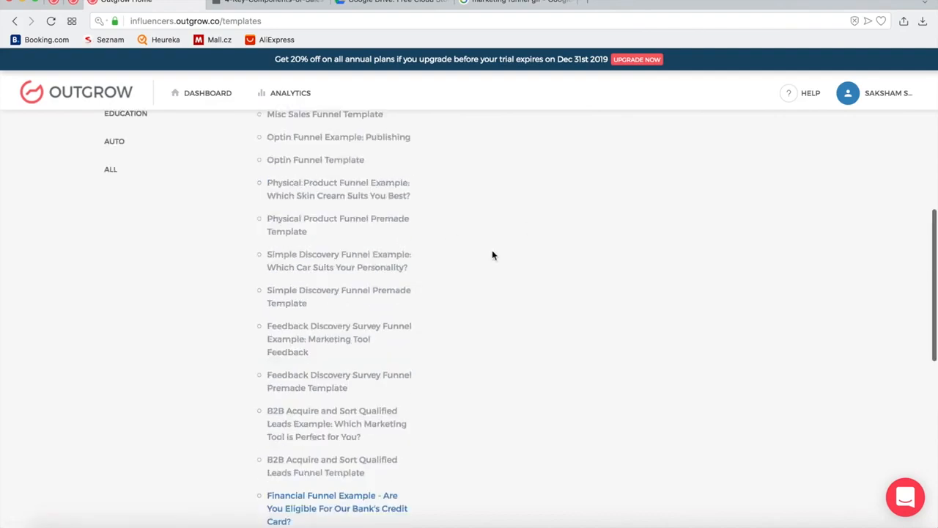
scroll(609, 259, "down", 2)
left_click(700, 349)
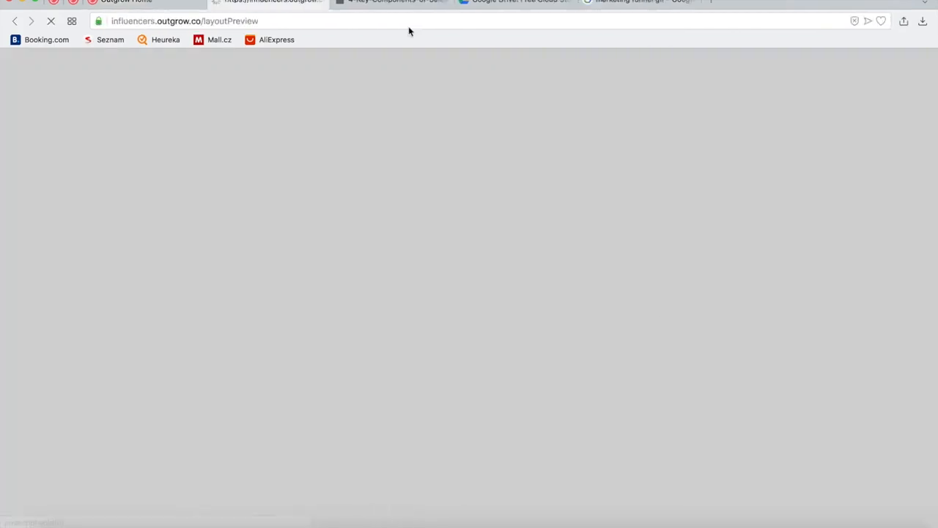
left_click(145, 3)
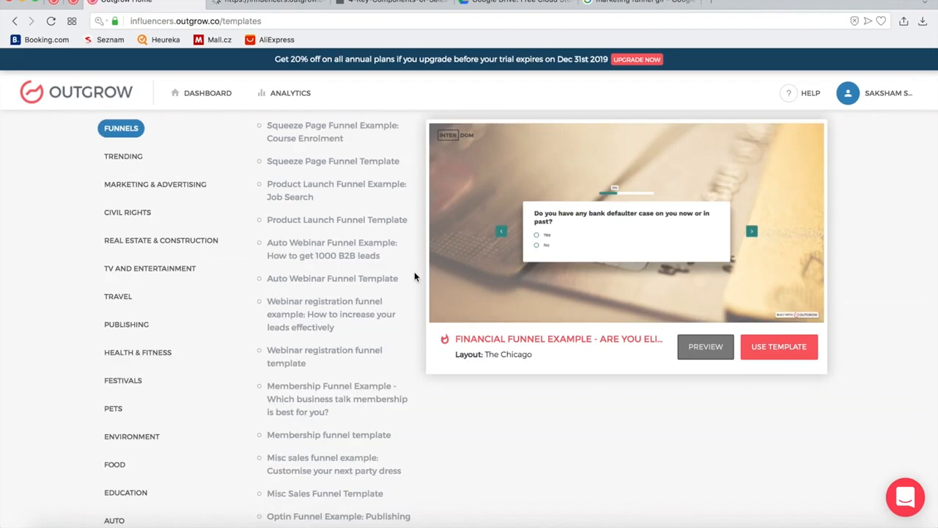
- Select the Financial Funnel Premade Template in the funnel list and open its preview
scroll(414, 272, "down", 7)
scroll(414, 276, "down", 4)
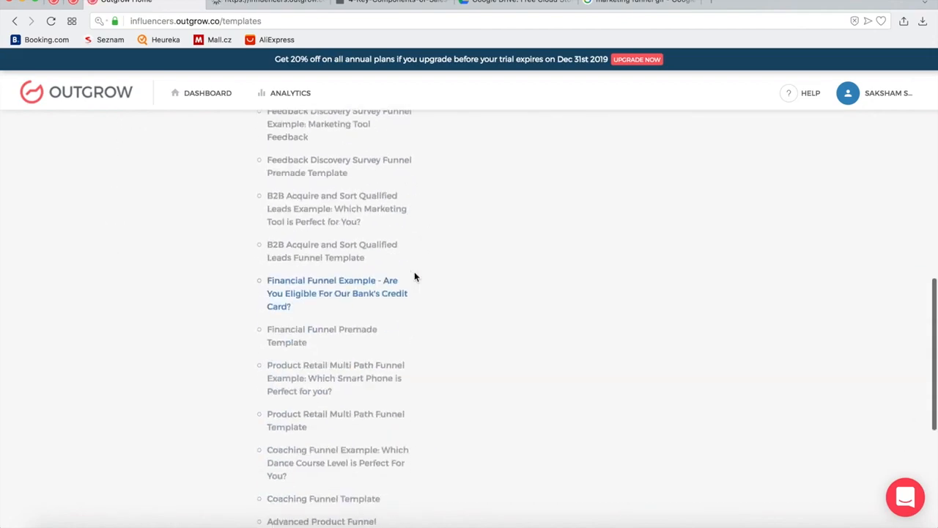
left_click(330, 335)
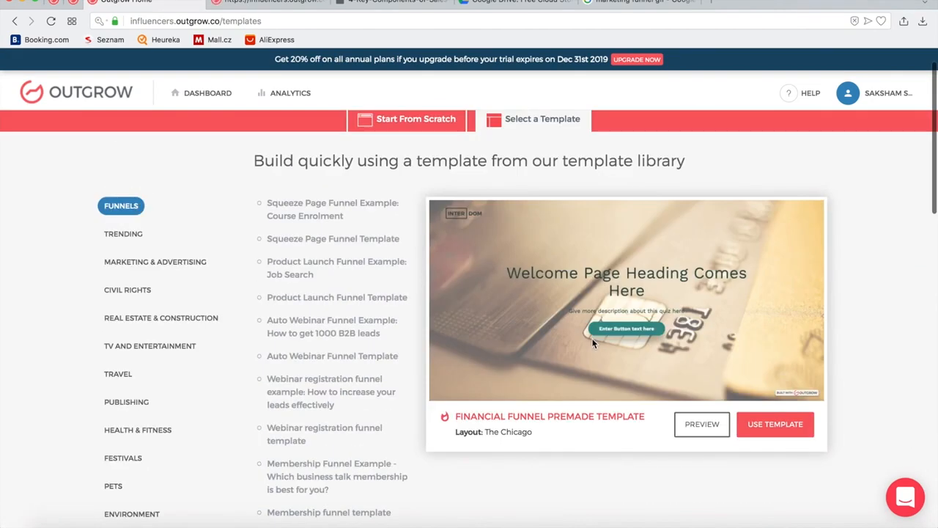
left_click(704, 434)
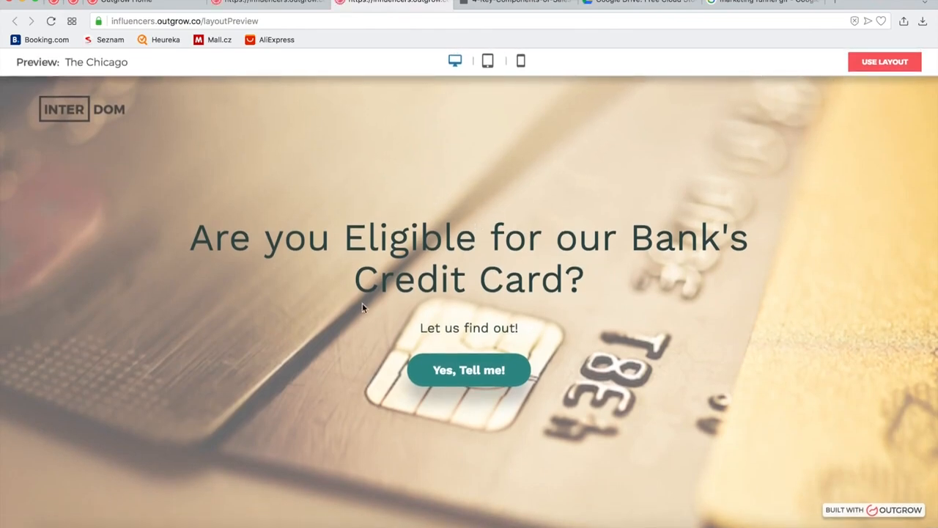
- Try the credit card example quiz: answer No to other cards, Yes to bankruptcy and default, submit credit score 160, and answer the remaining question
left_click(454, 370)
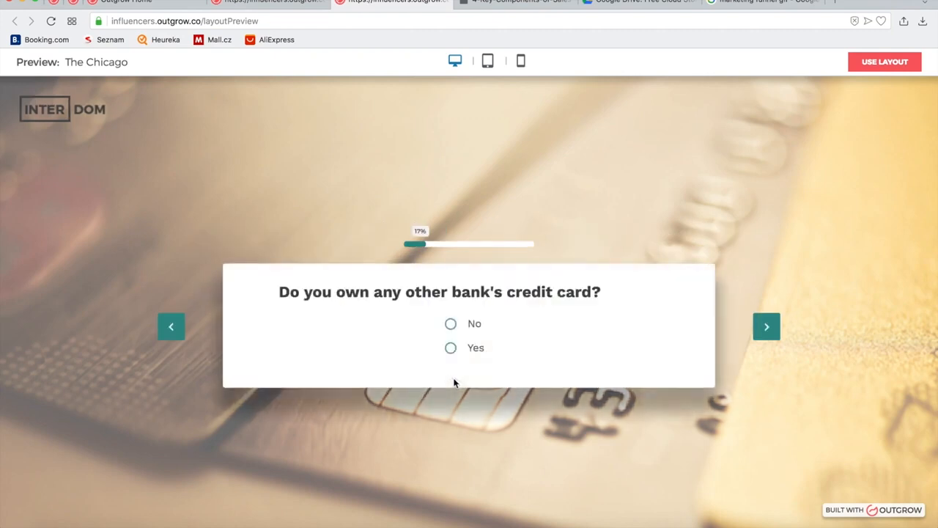
left_click(274, 331)
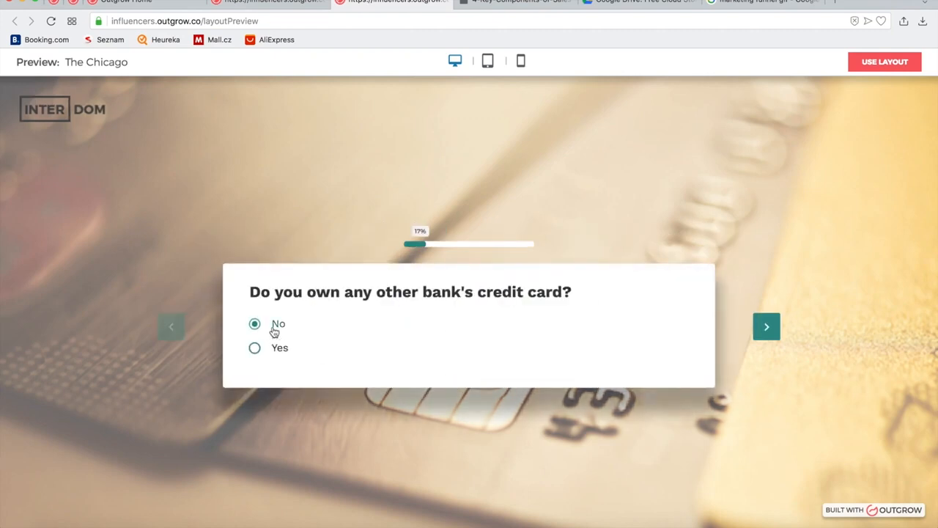
left_click(283, 352)
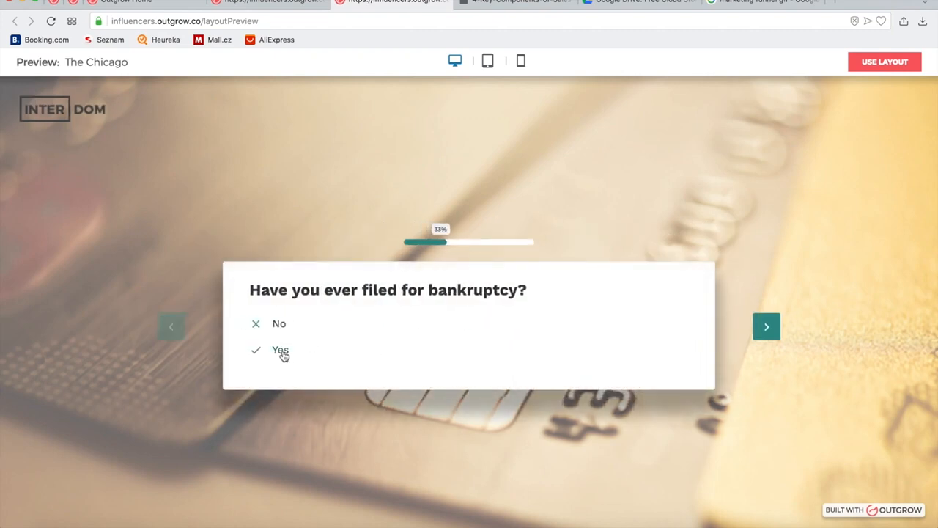
left_click(278, 342)
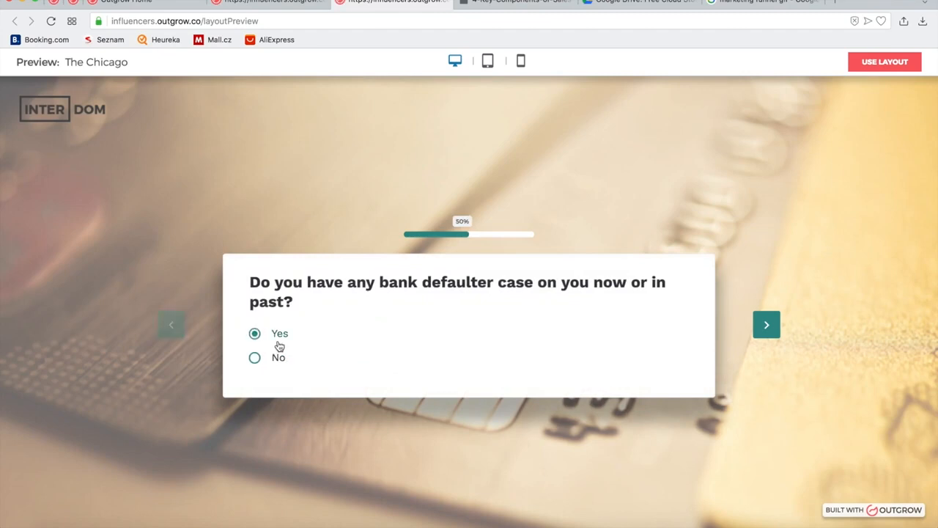
left_click_drag(255, 327, 323, 327)
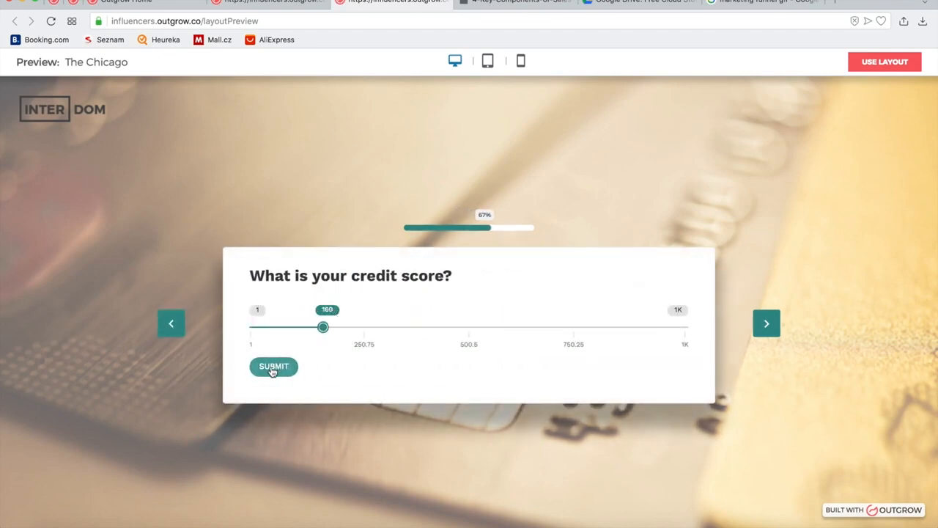
left_click(272, 370)
left_click(309, 342)
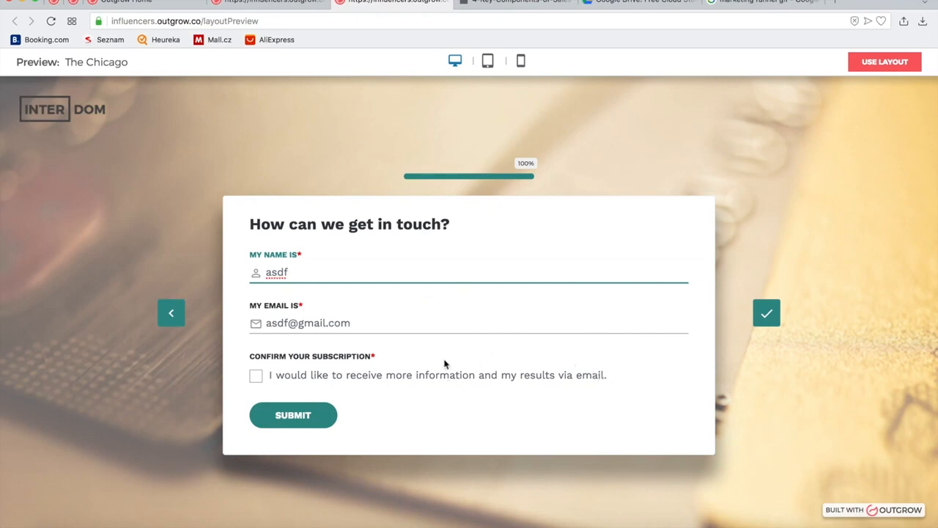
- Accept the email subscription, submit the contact form, and examine the result page with its sharing options and call to action
left_click(254, 376)
left_click(300, 418)
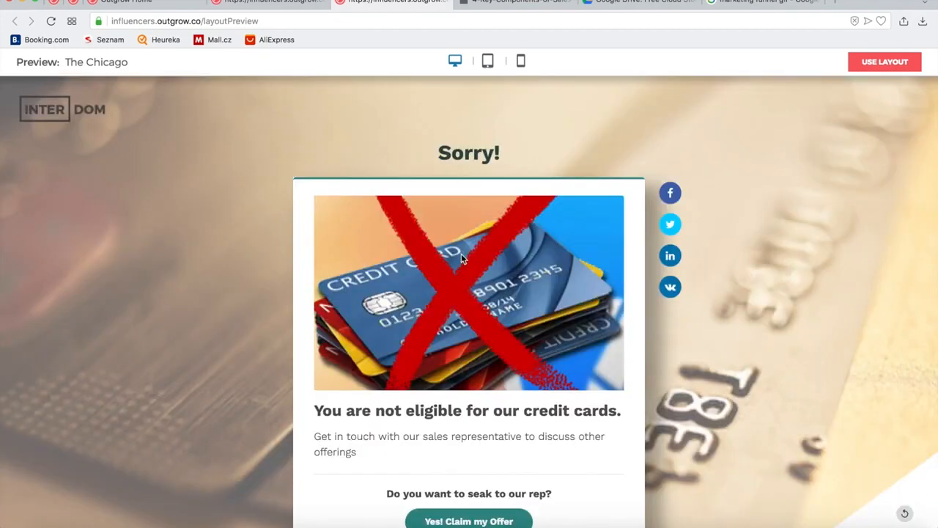
scroll(737, 169, "down", 3)
scroll(737, 170, "up", 3)
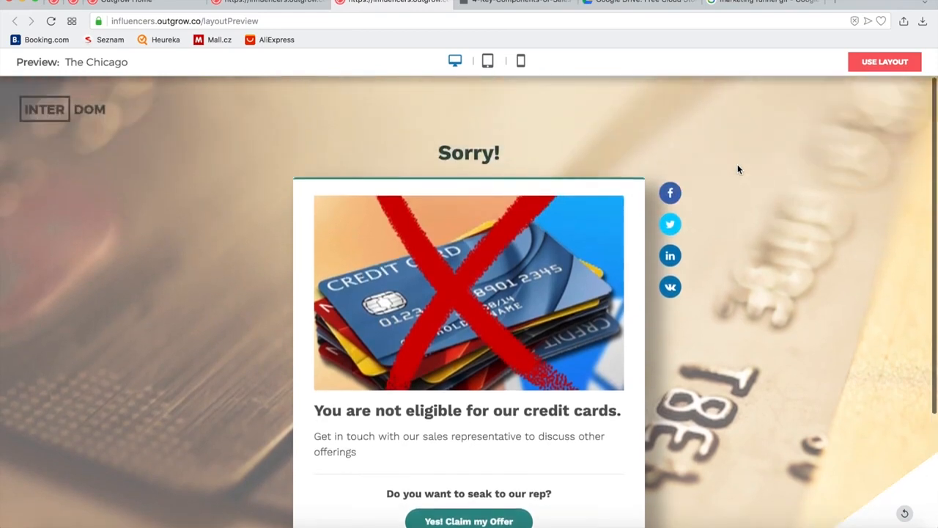
scroll(737, 169, "down", 1)
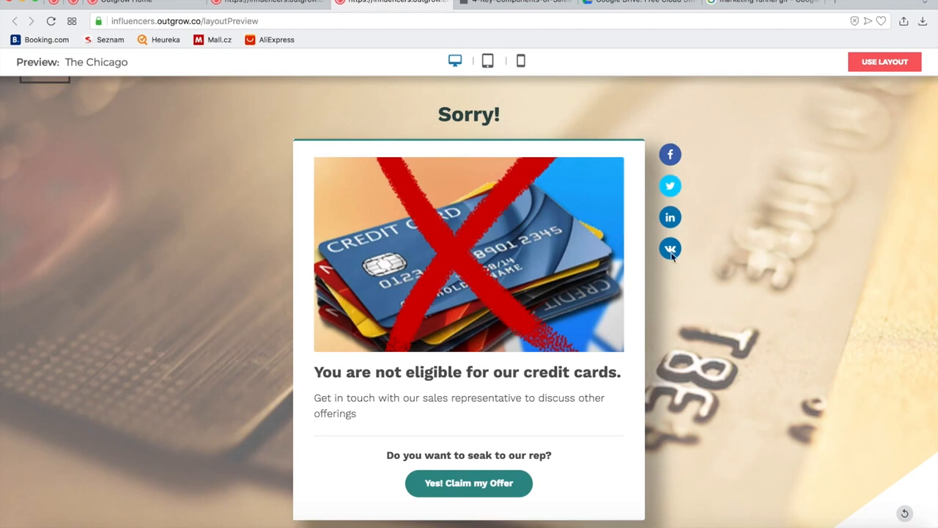
scroll(386, 397, "down", 3)
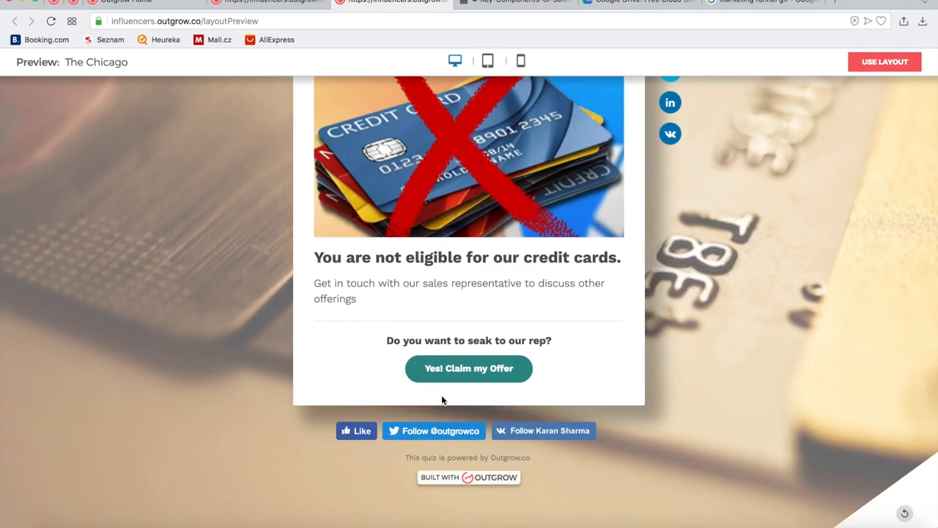
scroll(379, 379, "up", 3)
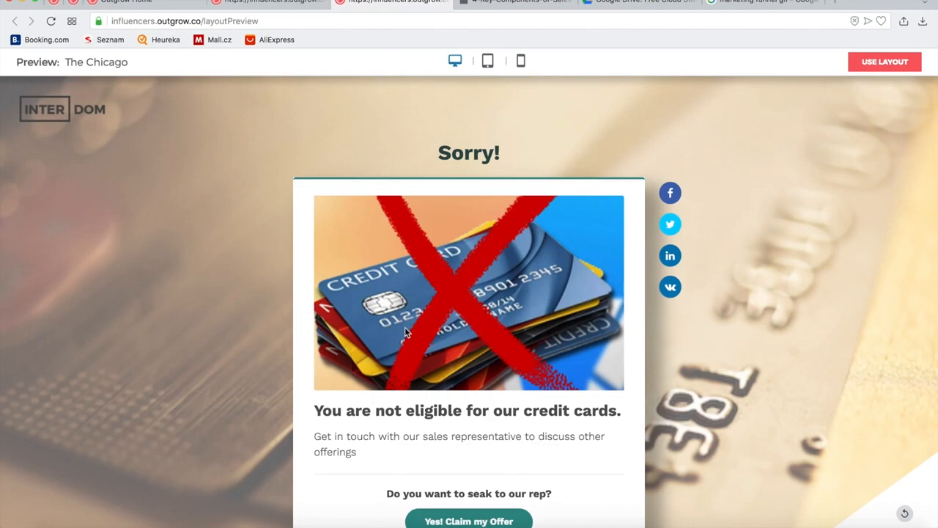
- Switch to the premade template's preview, start its quiz, and answer all the placeholder questions
left_click(271, 6)
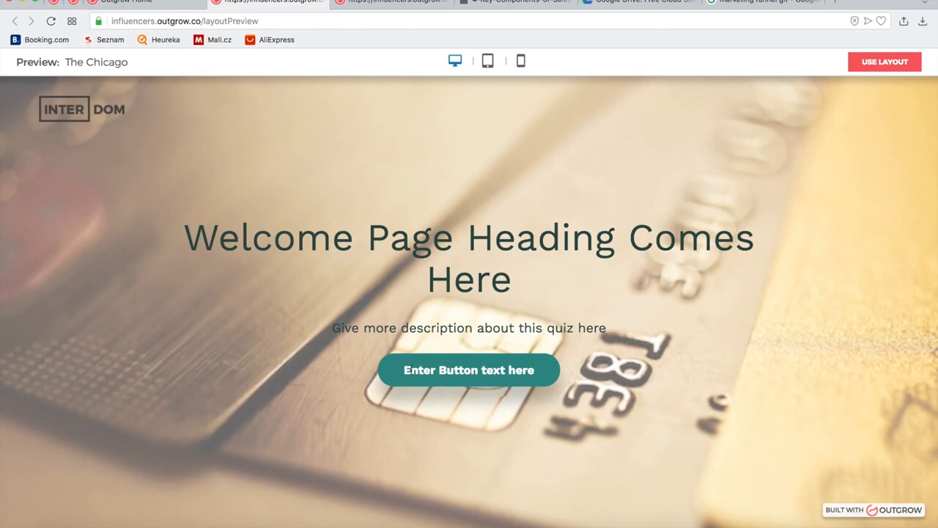
left_click(425, 382)
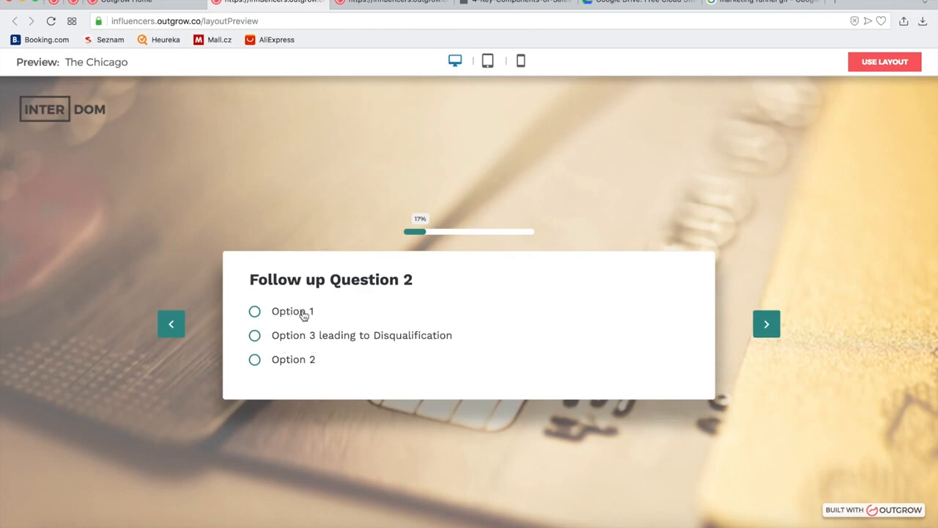
left_click(341, 342)
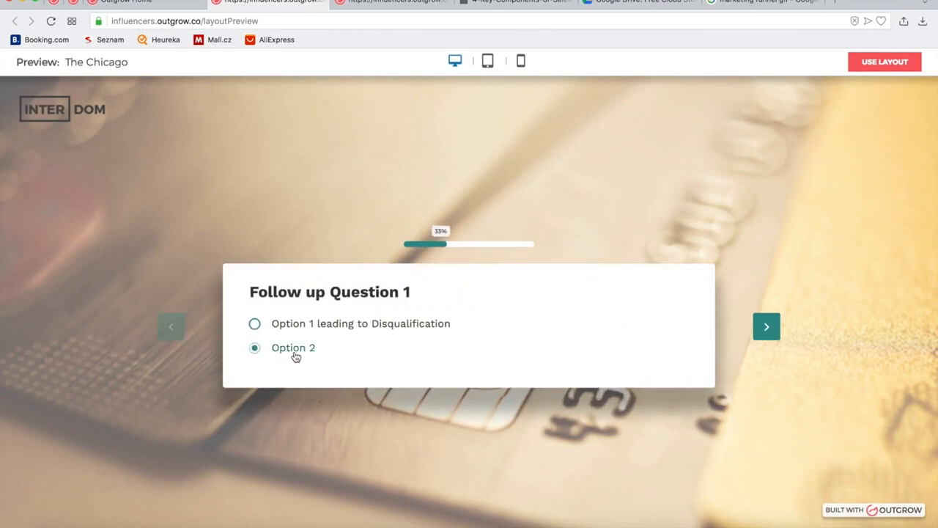
left_click(306, 327)
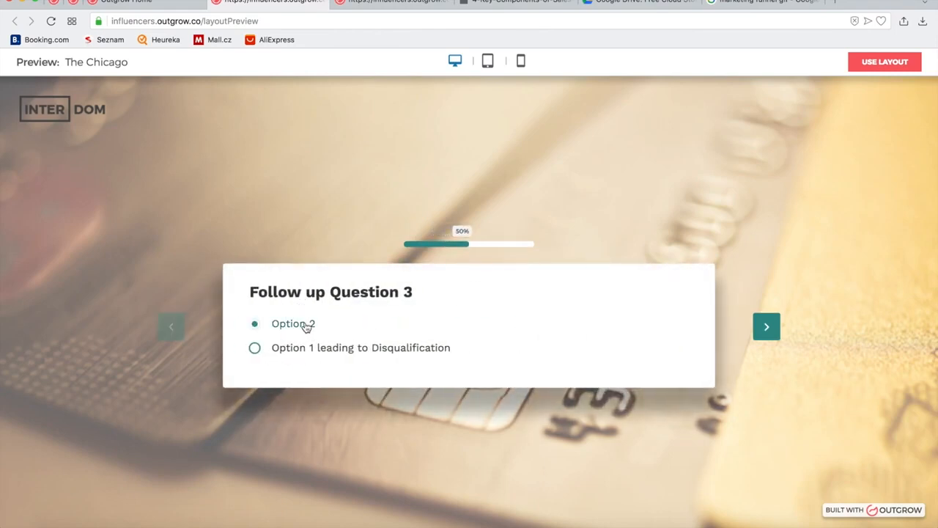
left_click(279, 356)
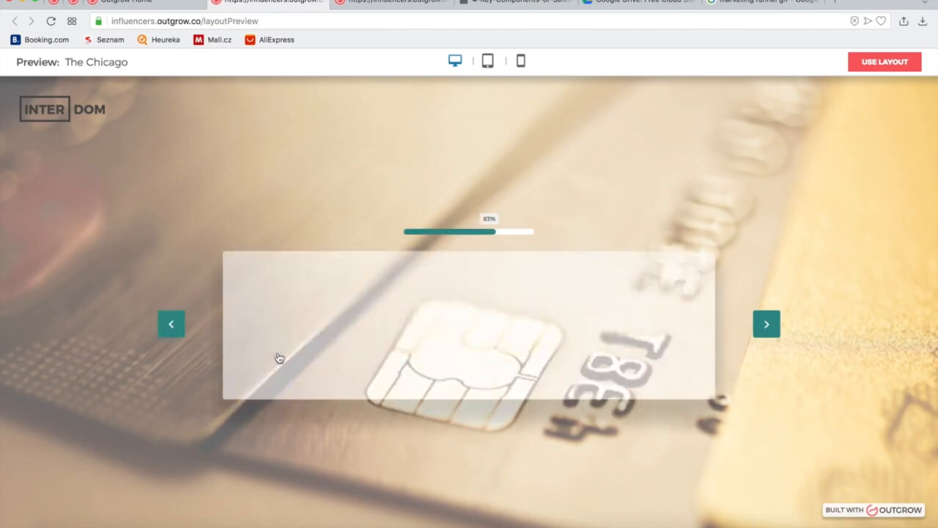
left_click(331, 339)
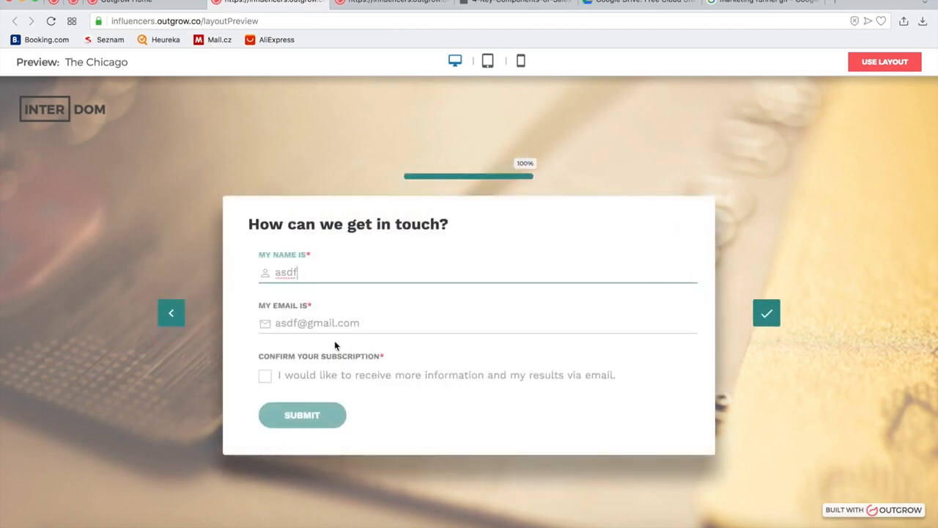
- Confirm the subscription on the premade template's contact form, submit it, and examine the placeholder outcome page
left_click(256, 375)
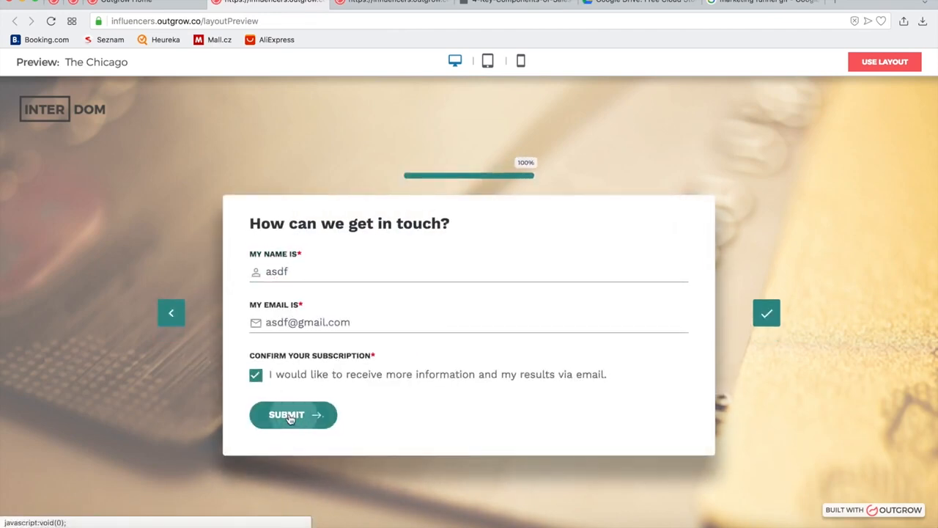
left_click(291, 416)
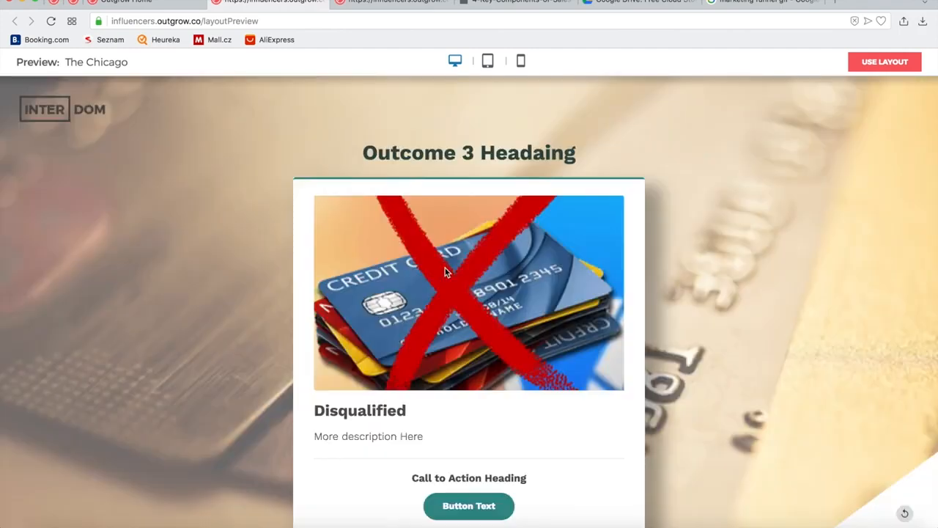
scroll(566, 206, "down", 3)
scroll(566, 206, "up", 3)
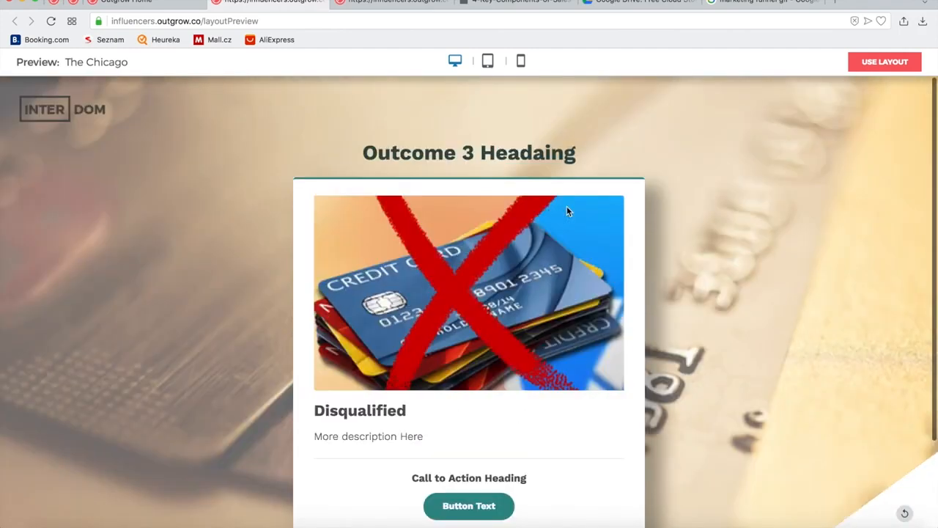
- Reload both template previews to compare their welcome screens
key("super+r")
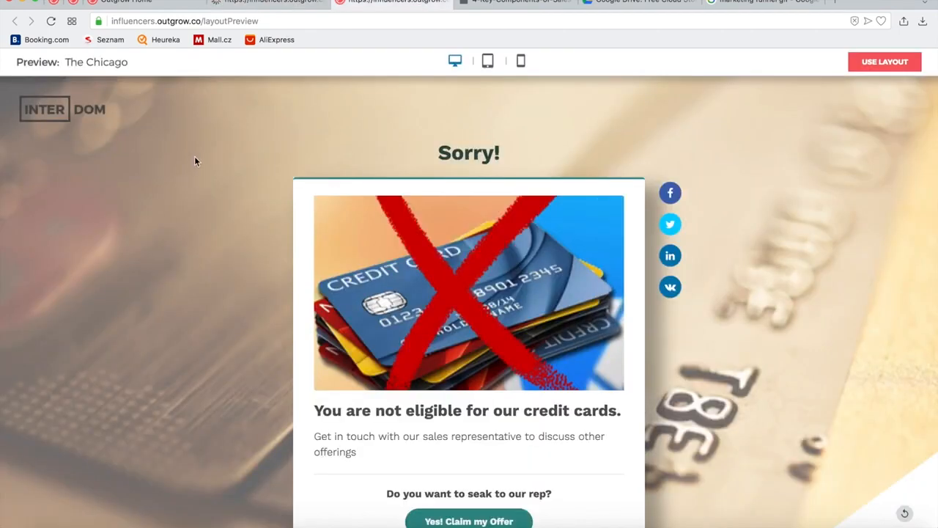
key("super+r")
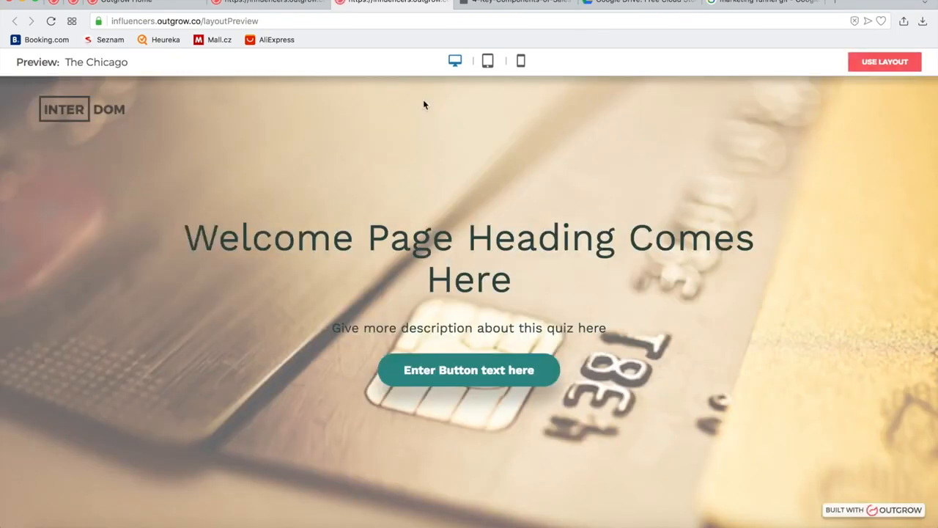
left_click(279, 2)
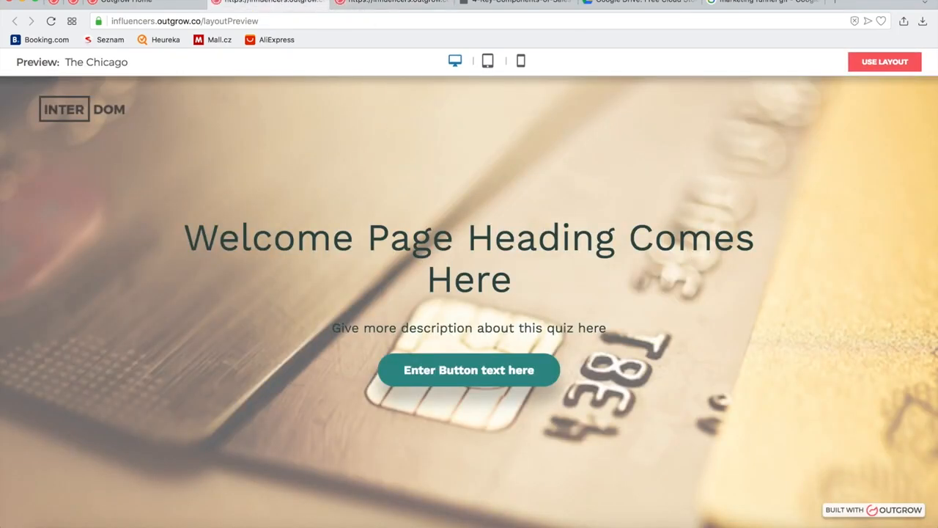
- Return to the template library, select the Financial Funnel Example about bank credit card eligibility, and use it as the quiz template
left_click(161, 5)
scroll(296, 285, "down", 15)
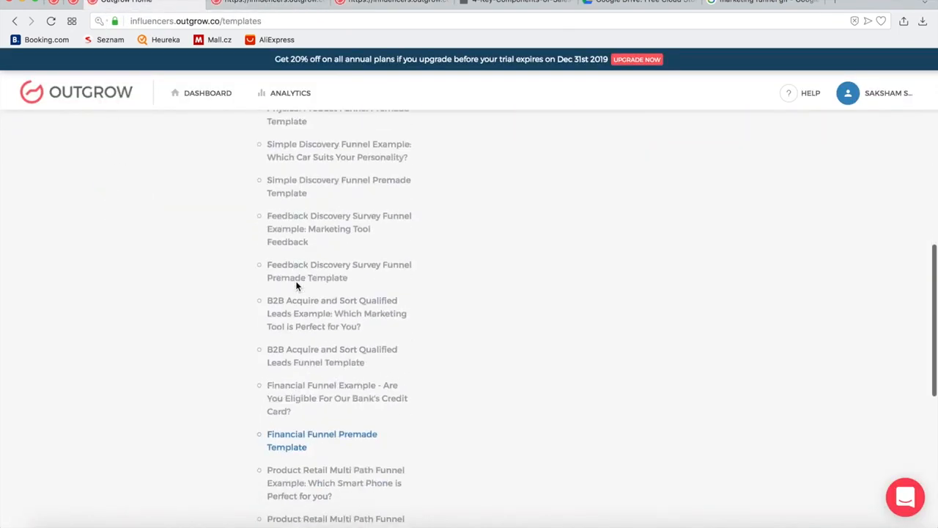
scroll(297, 286, "down", 2)
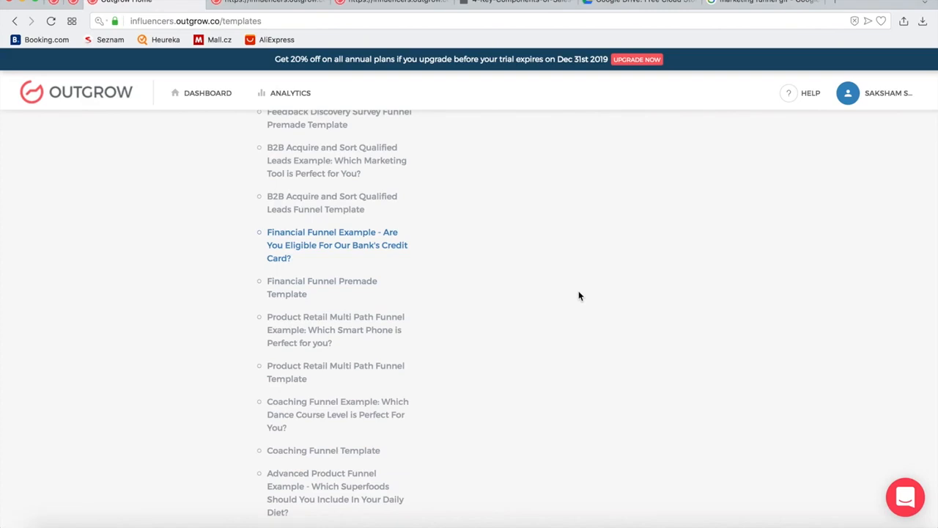
scroll(579, 292, "up", 12)
scroll(708, 328, "down", 1)
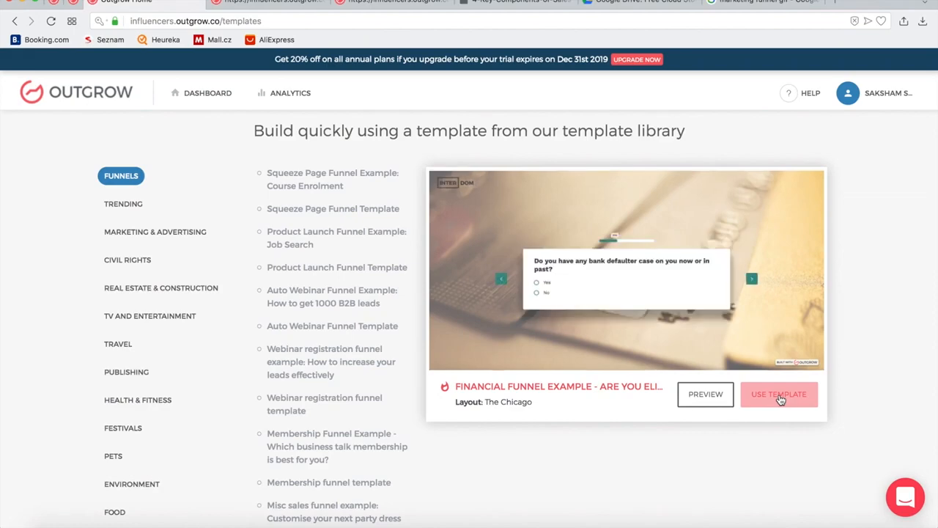
left_click(779, 395)
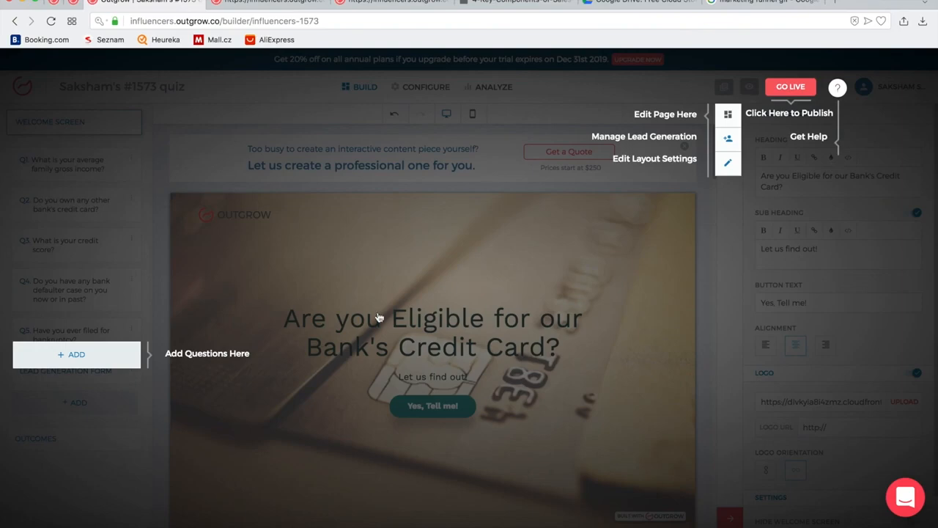
- Dismiss the builder's introductory guide and look over the quiz's welcome screen
left_click(447, 276)
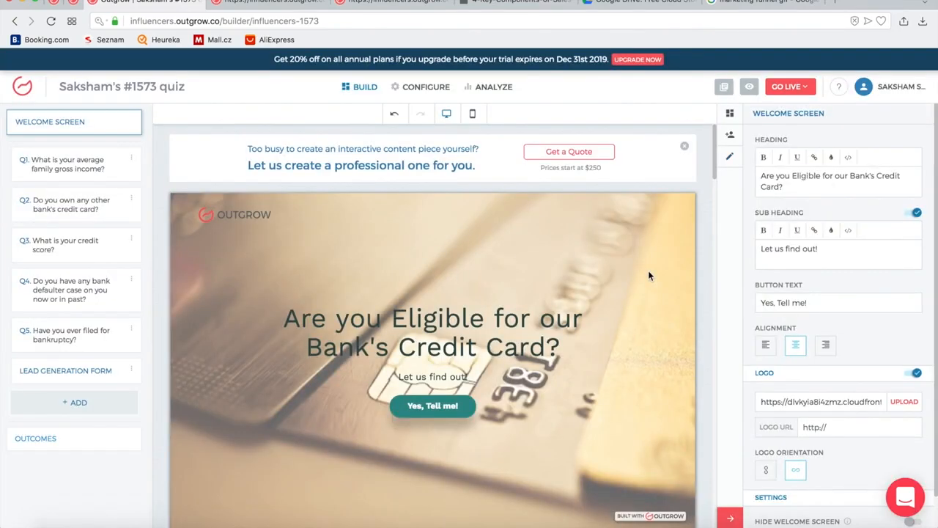
scroll(649, 275, "down", 2)
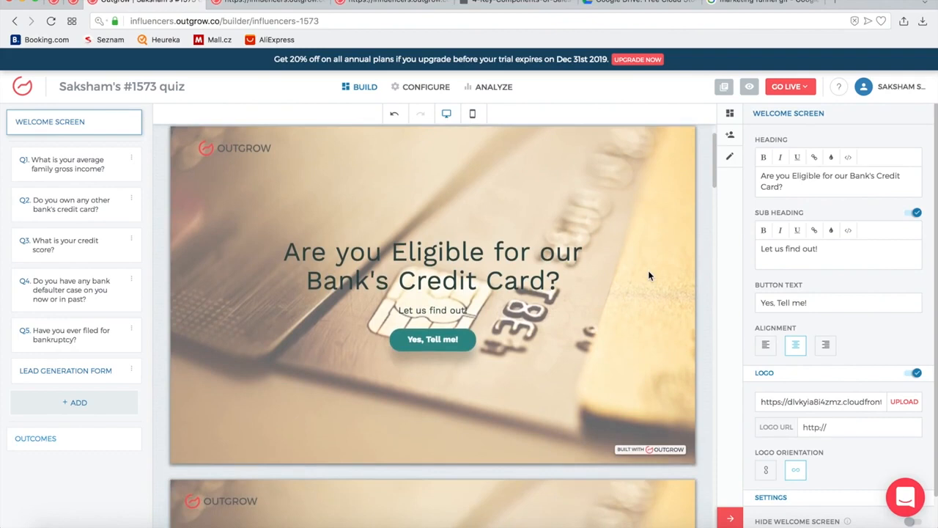
- Look through the quiz's welcome screen and question screens in the builder
scroll(649, 273, "down", 1)
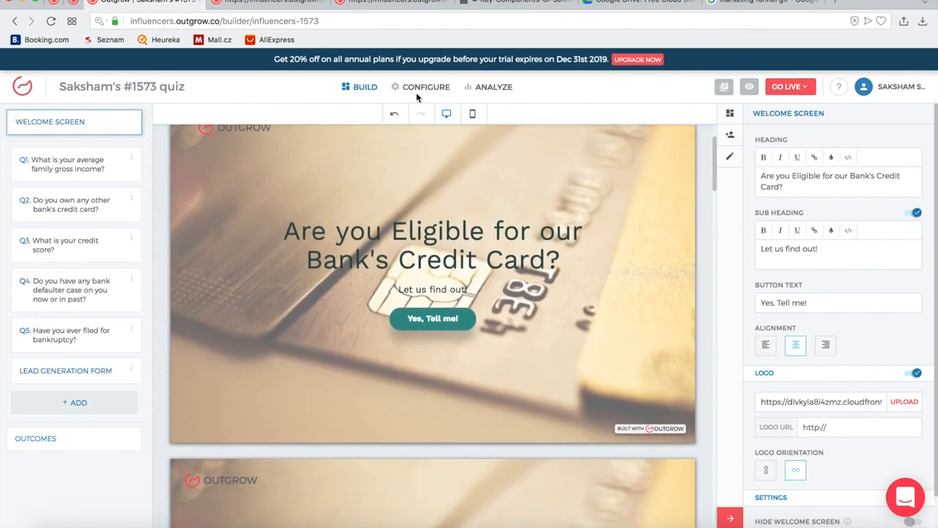
scroll(619, 269, "up", 4)
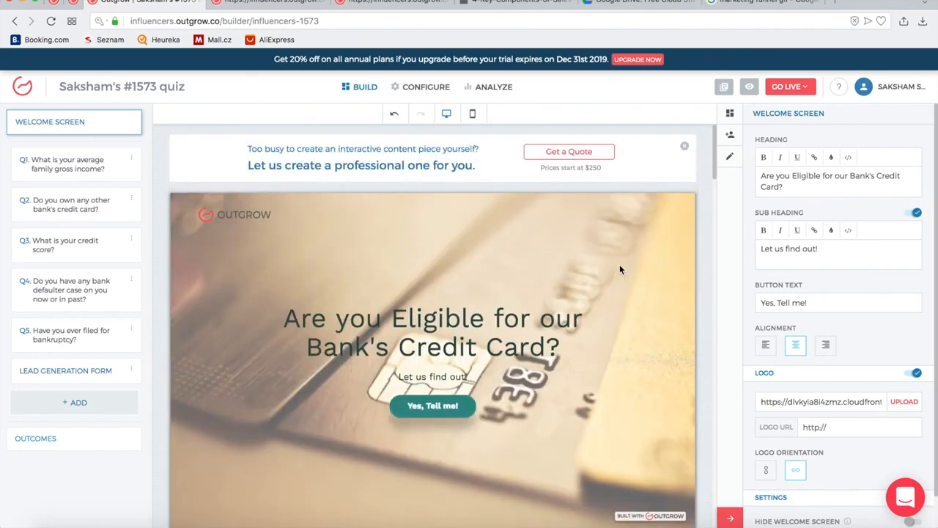
scroll(493, 199, "down", 10)
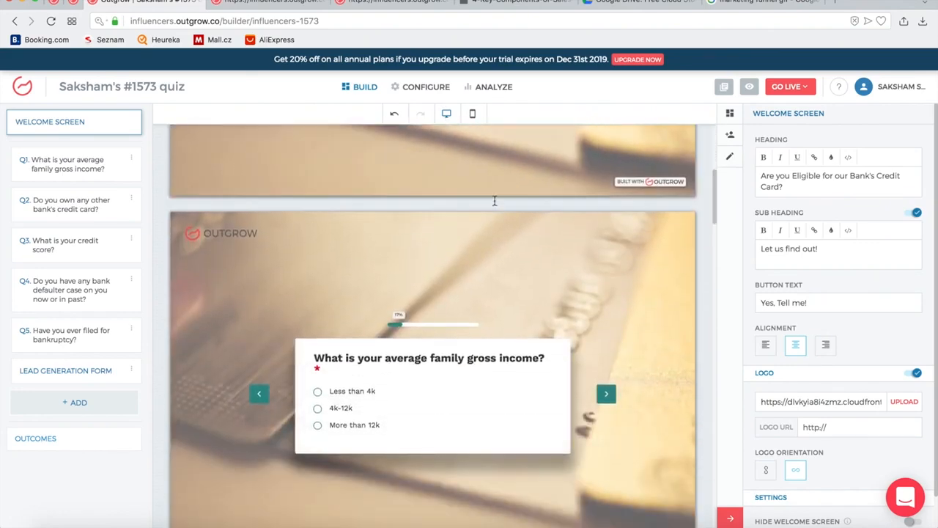
scroll(494, 199, "down", 20)
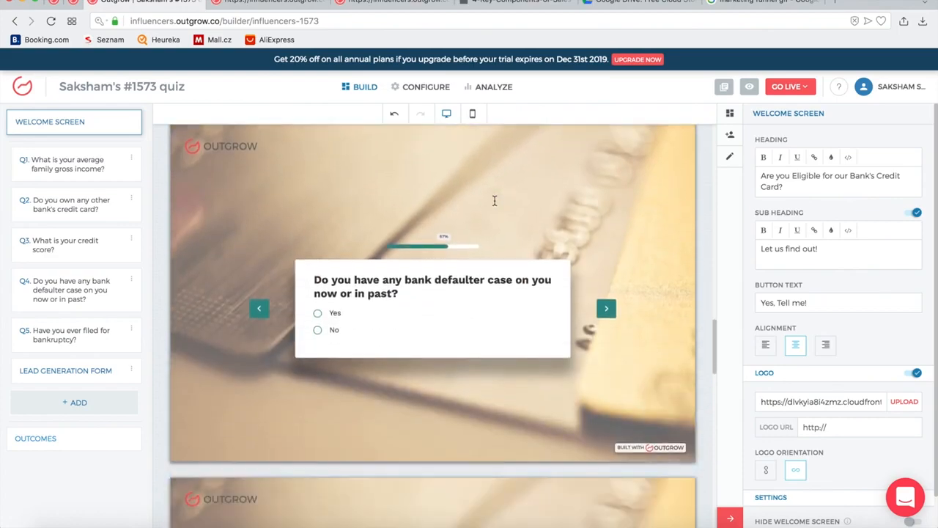
scroll(494, 199, "down", 3)
scroll(494, 200, "up", 10)
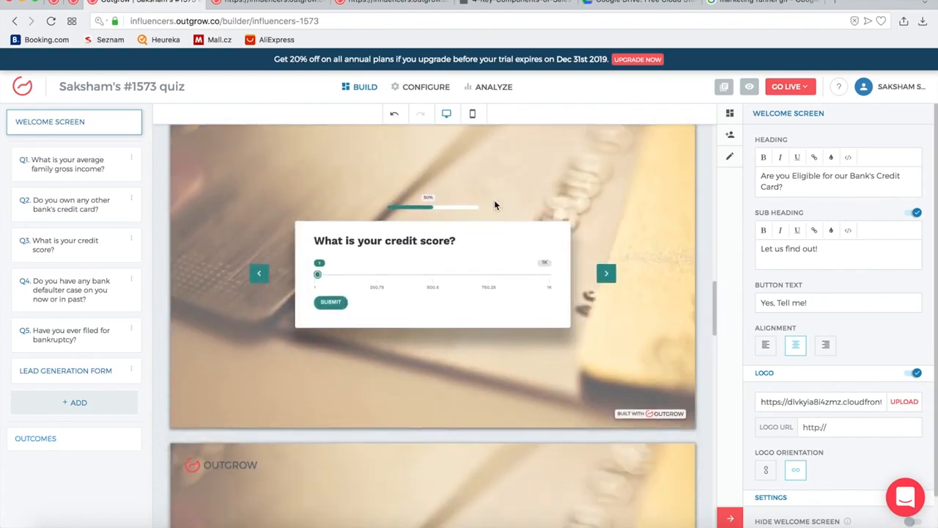
- Open question 2, about owning another bank's credit card, and select its title text
scroll(494, 199, "up", 5)
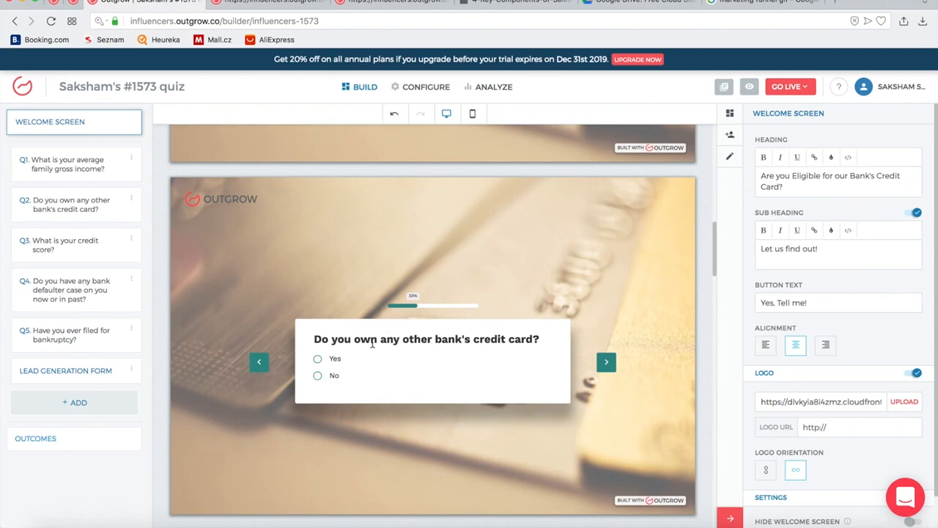
left_click(373, 342)
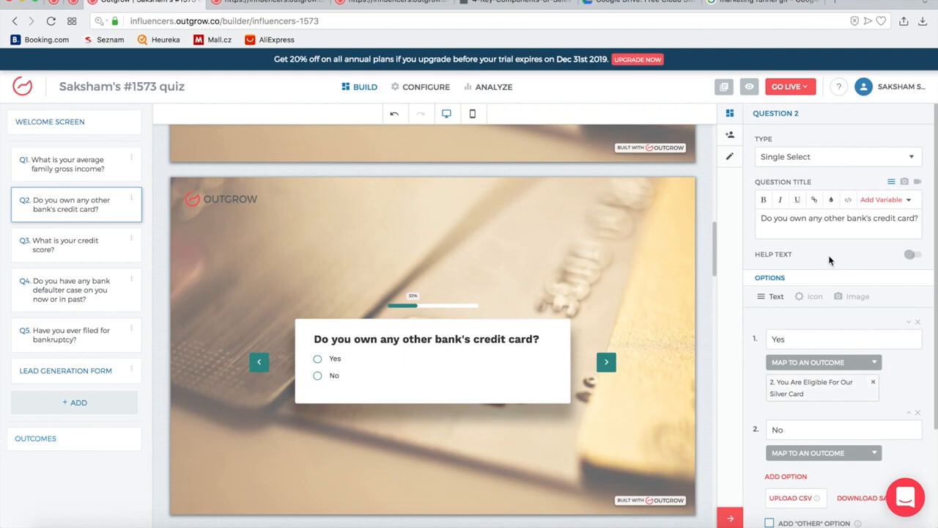
triple_click(799, 219)
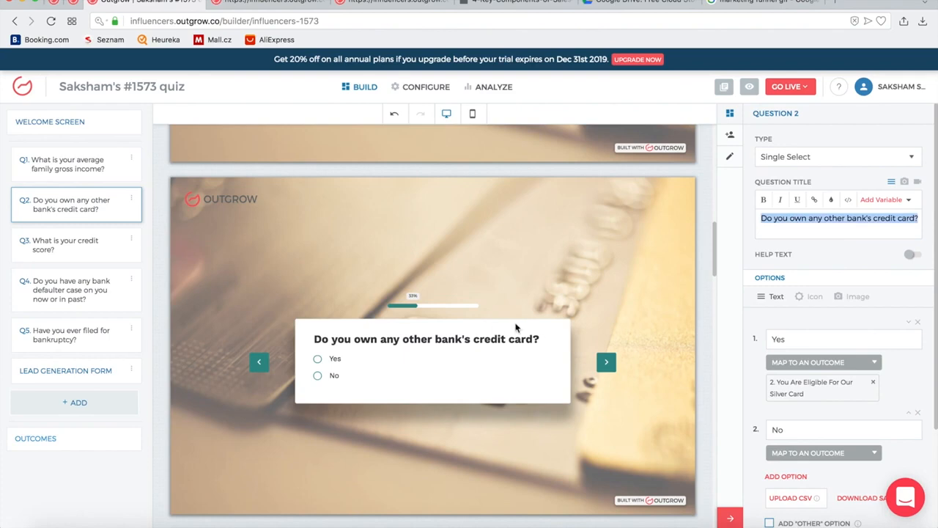
- Open the welcome screen's properties and review its heading, button text, alignment and logo settings
scroll(517, 328, "up", 4)
scroll(516, 327, "up", 5)
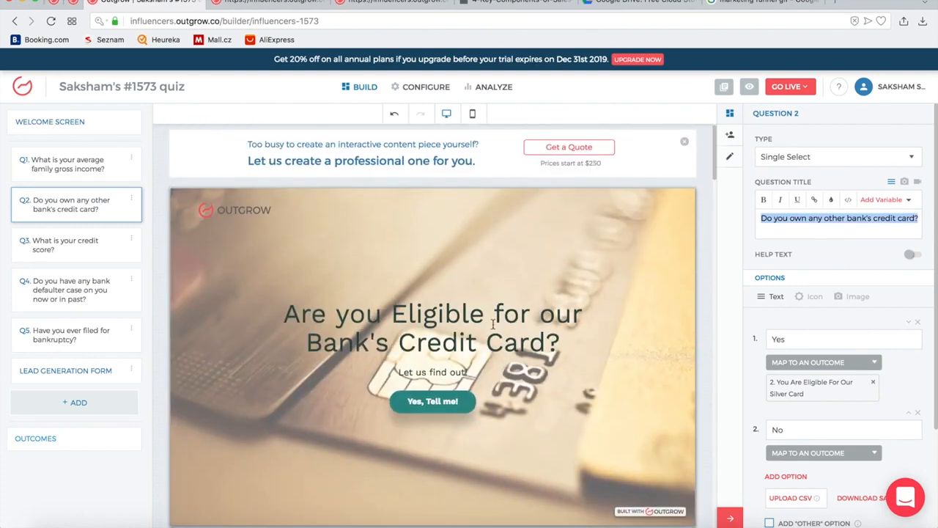
left_click(423, 310)
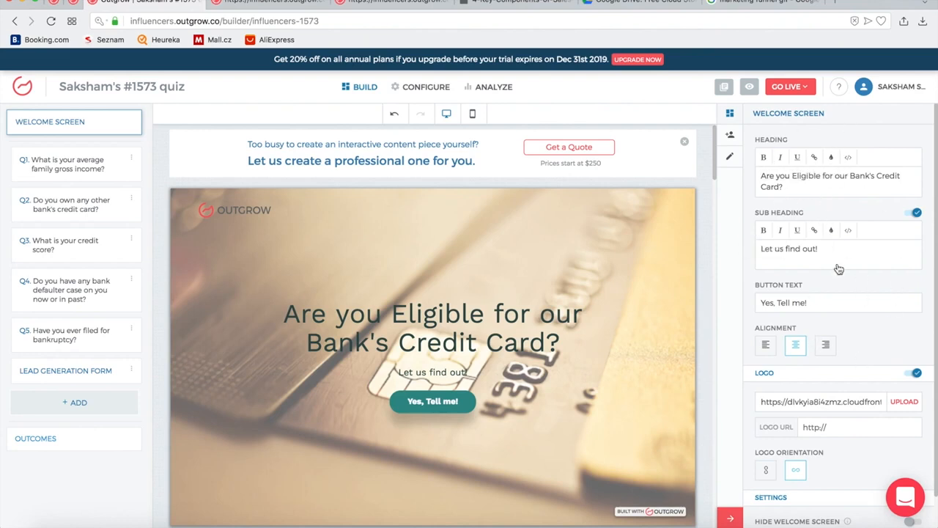
scroll(838, 268, "down", 2)
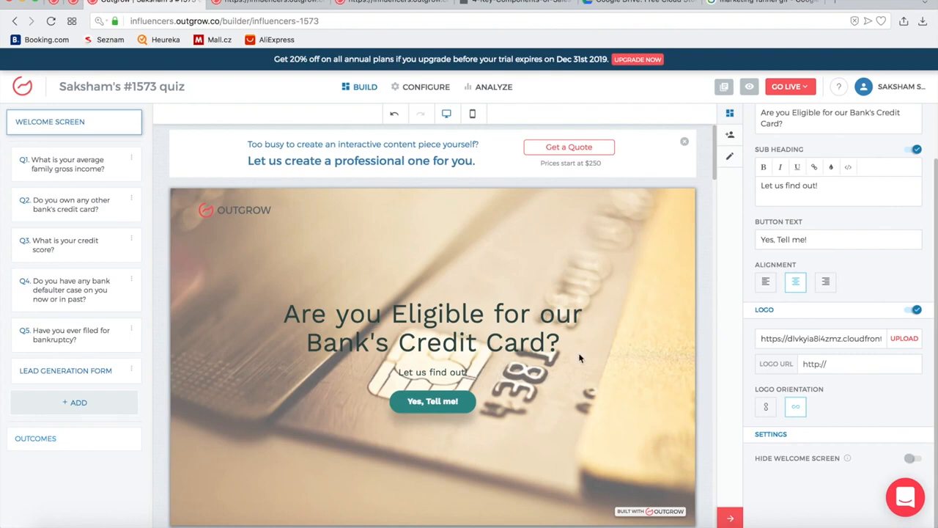
scroll(613, 271, "down", 3)
scroll(612, 270, "up", 3)
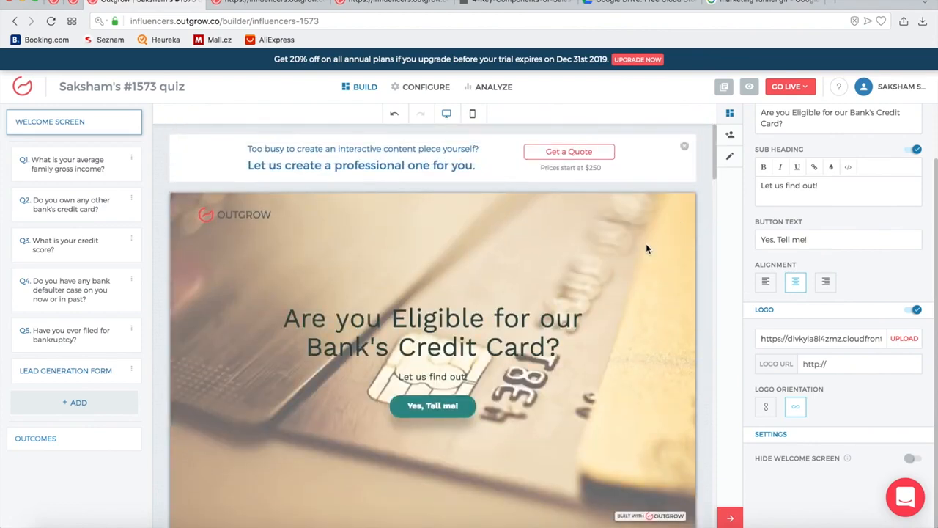
- Set the tint over the quiz's background image to 68% in the display settings
left_click(730, 159)
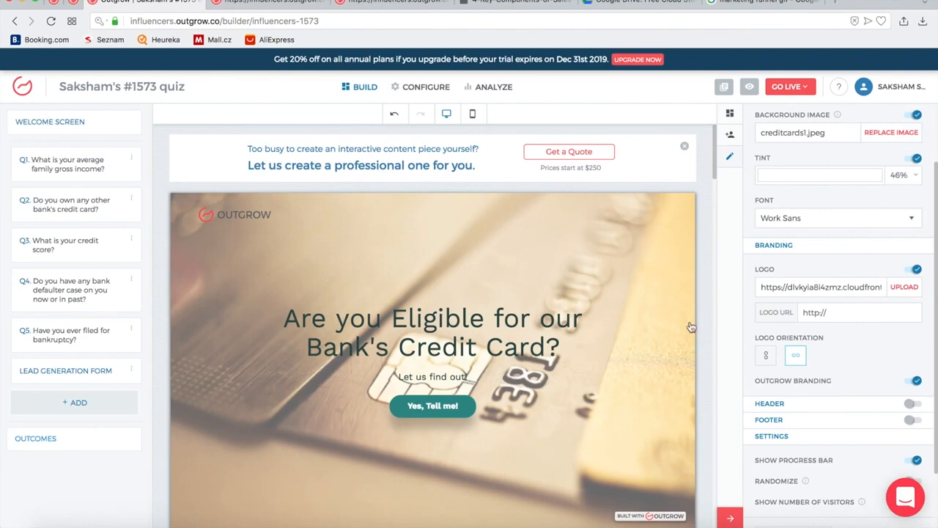
scroll(789, 291, "up", 2)
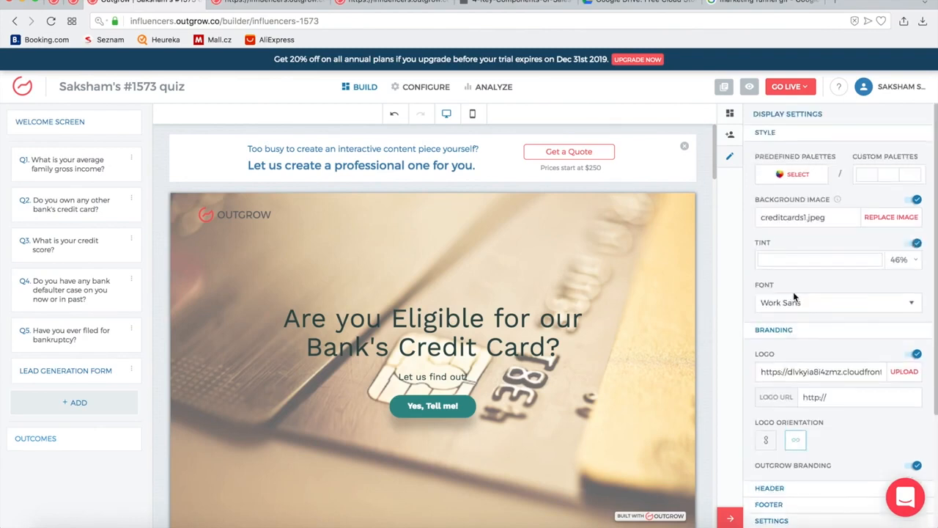
left_click(902, 262)
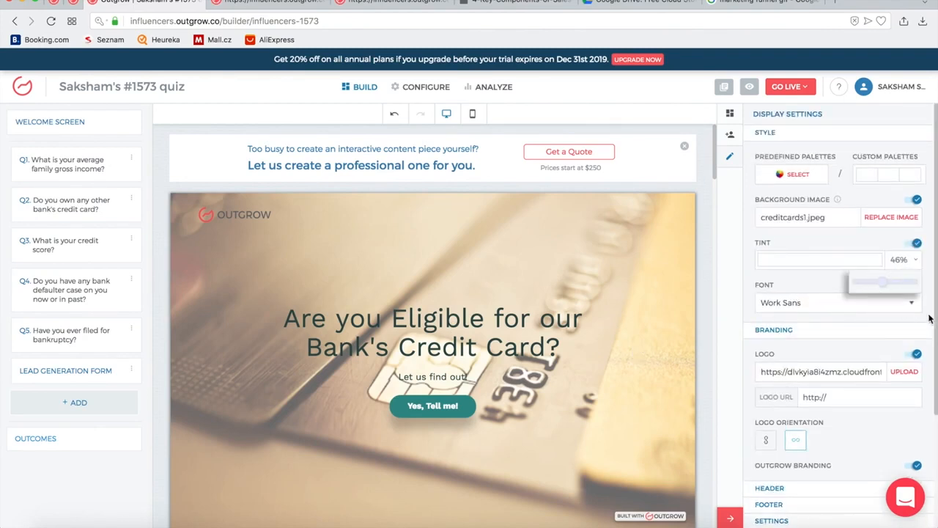
left_click_drag(883, 286, 820, 287)
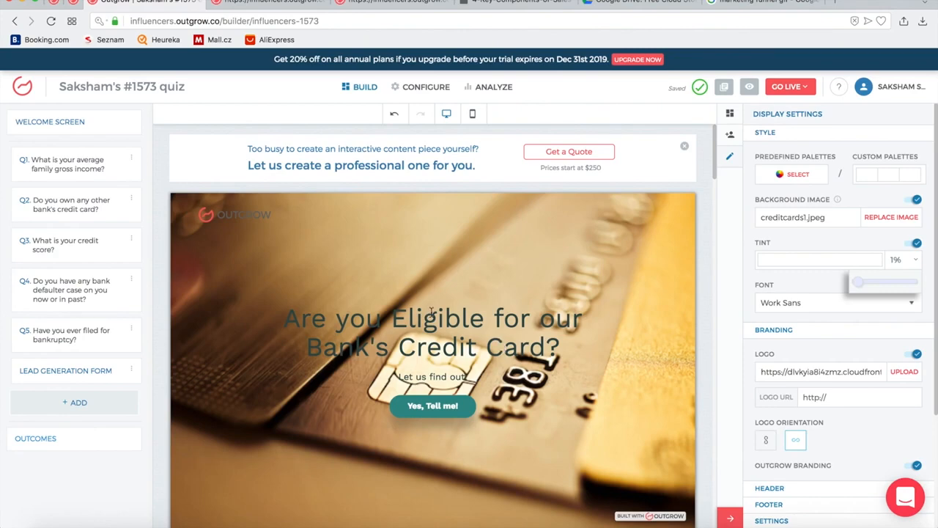
left_click_drag(859, 287, 900, 287)
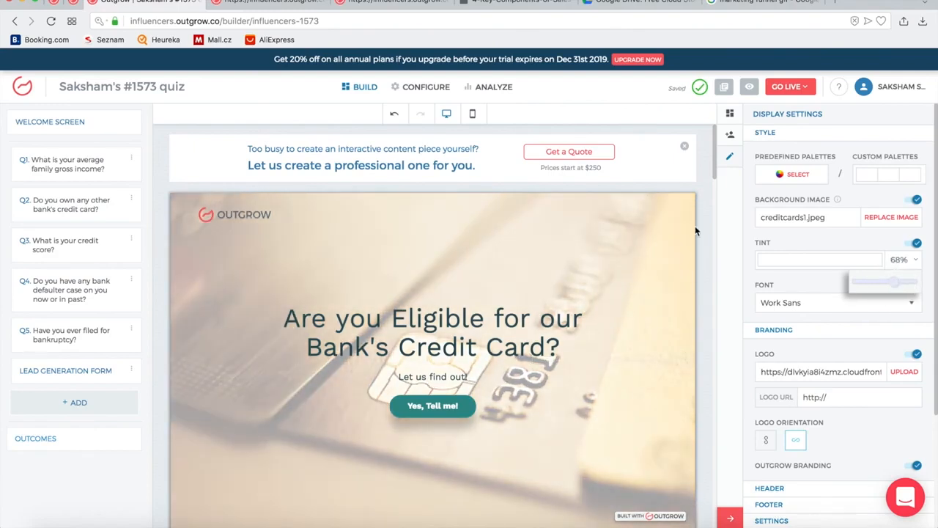
- Review the branding and quiz display settings, opening the logo upload dialog and closing it without choosing a file
scroll(822, 309, "down", 2)
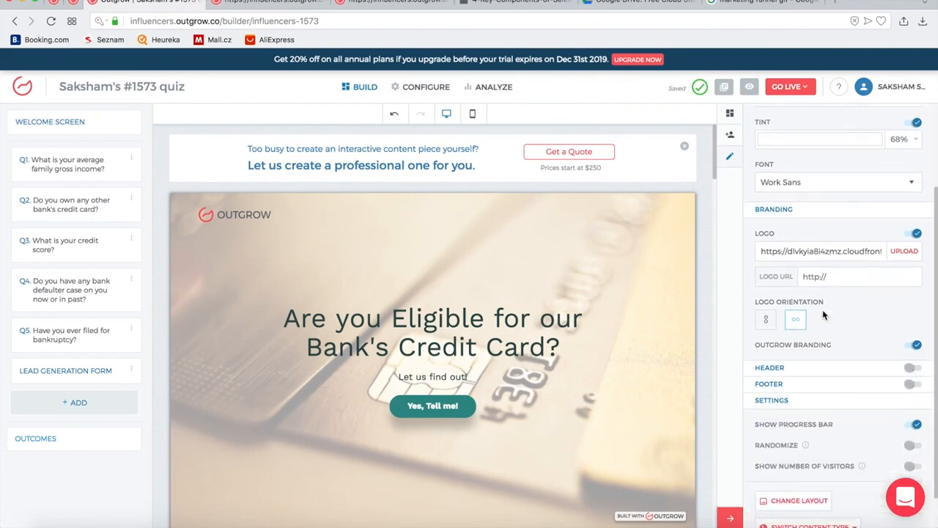
scroll(823, 309, "down", 1)
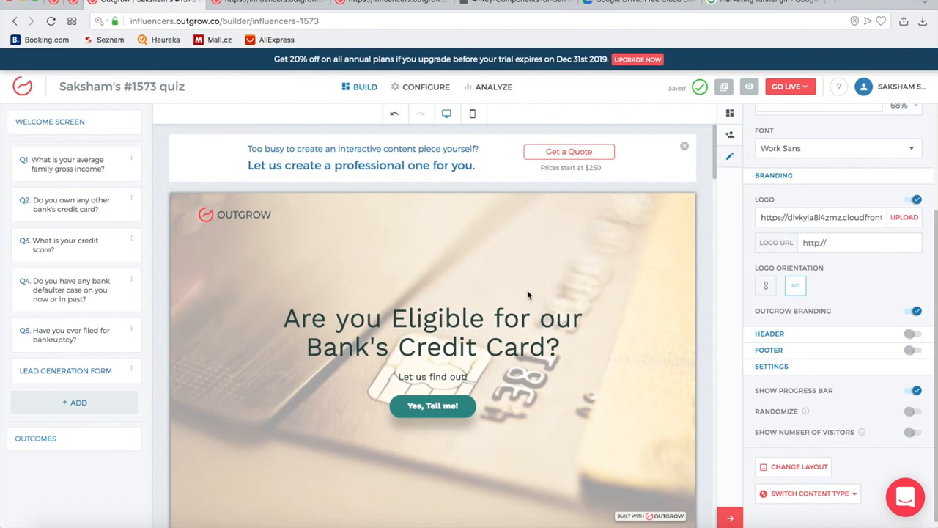
left_click(903, 217)
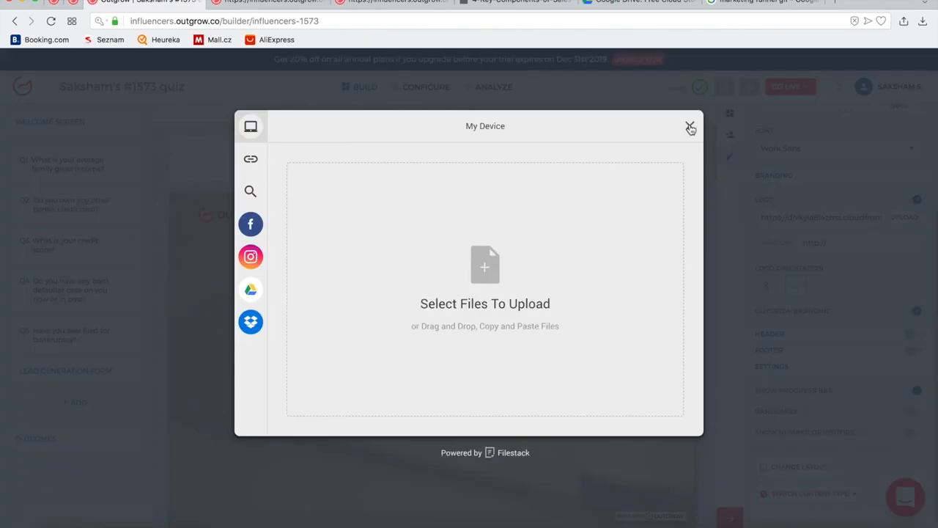
left_click(692, 126)
scroll(865, 263, "down", 1)
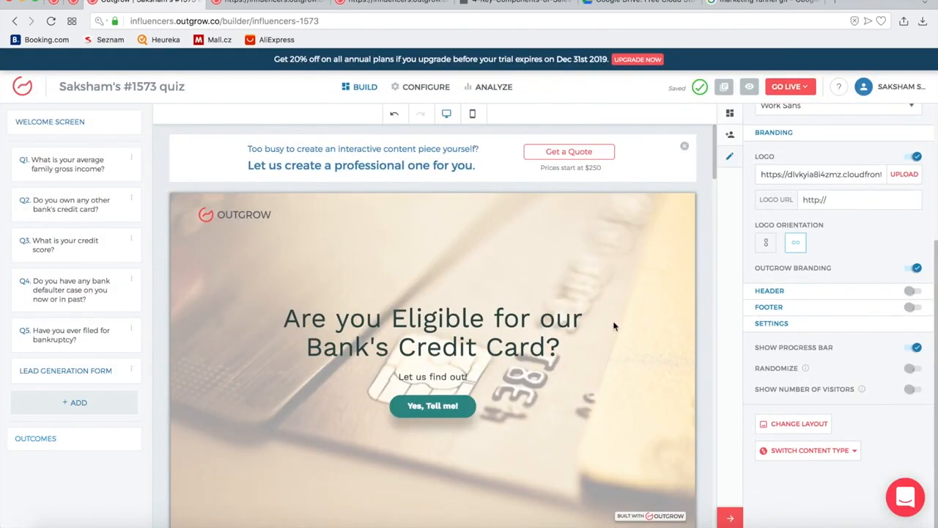
scroll(614, 326, "down", 5)
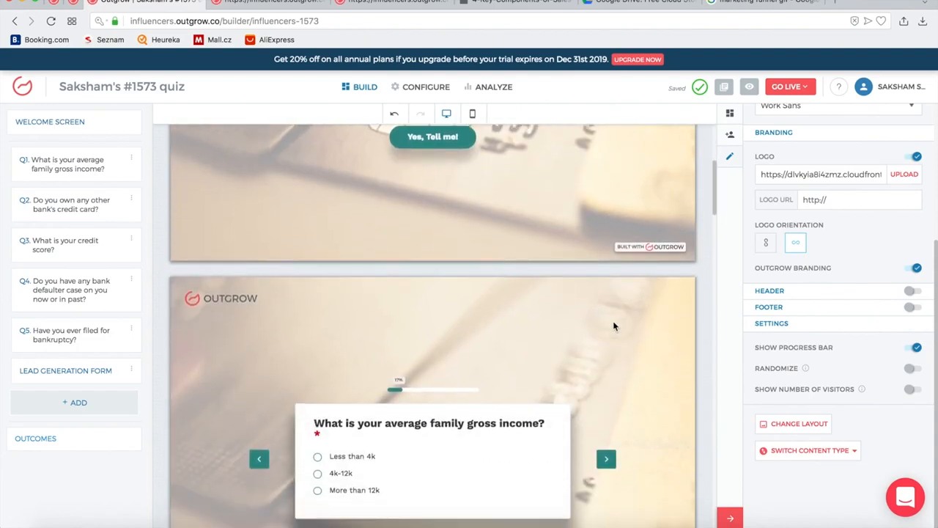
scroll(614, 326, "up", 3)
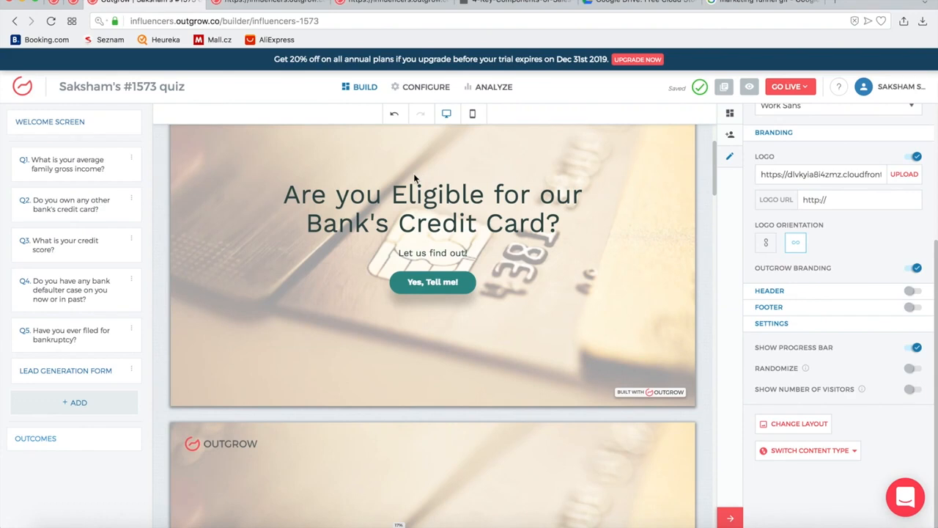
- Add a fourth outcome to the quiz's outcomes
left_click(82, 443)
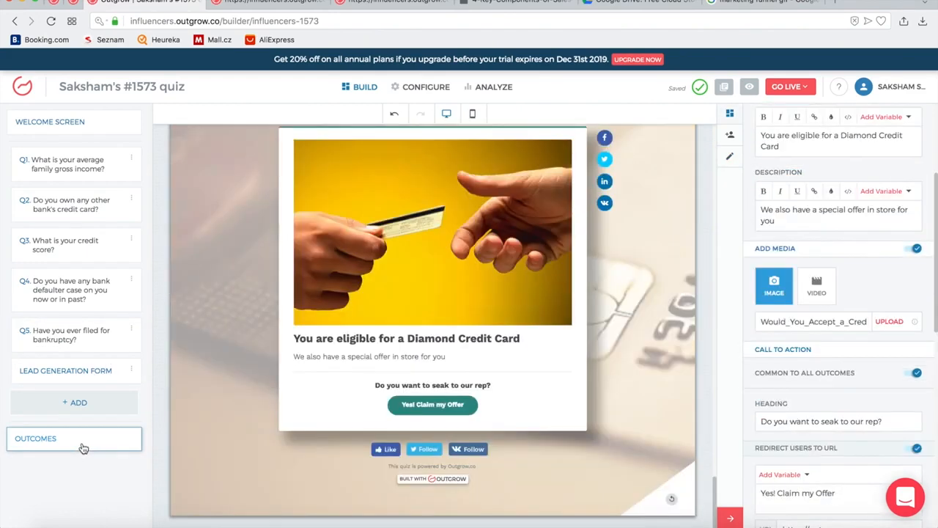
scroll(821, 352, "up", 3)
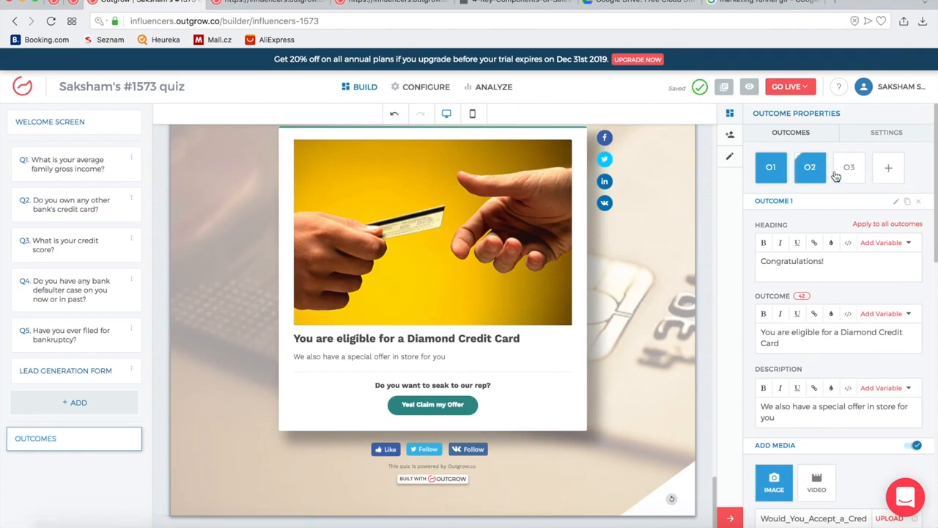
left_click(884, 173)
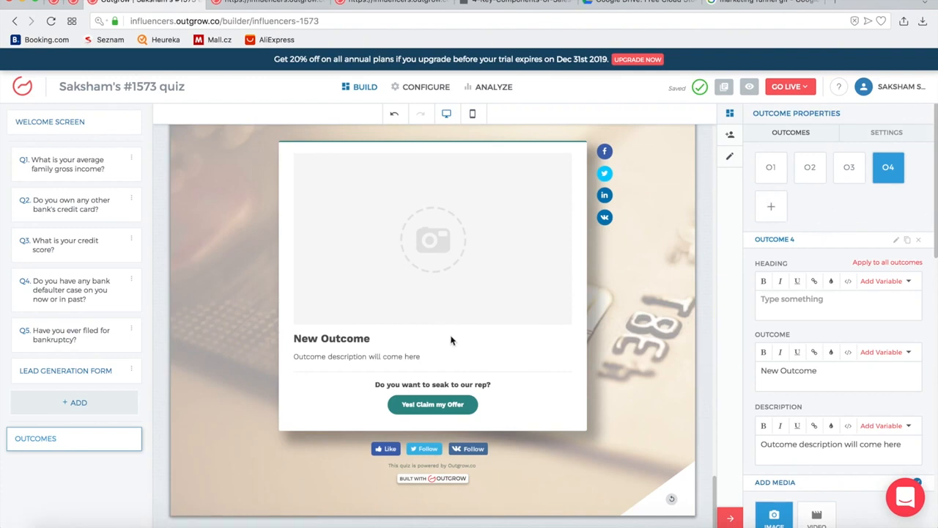
- Examine the new outcome's description, media, call-to-action and social settings
scroll(859, 239, "down", 3)
scroll(859, 239, "down", 4)
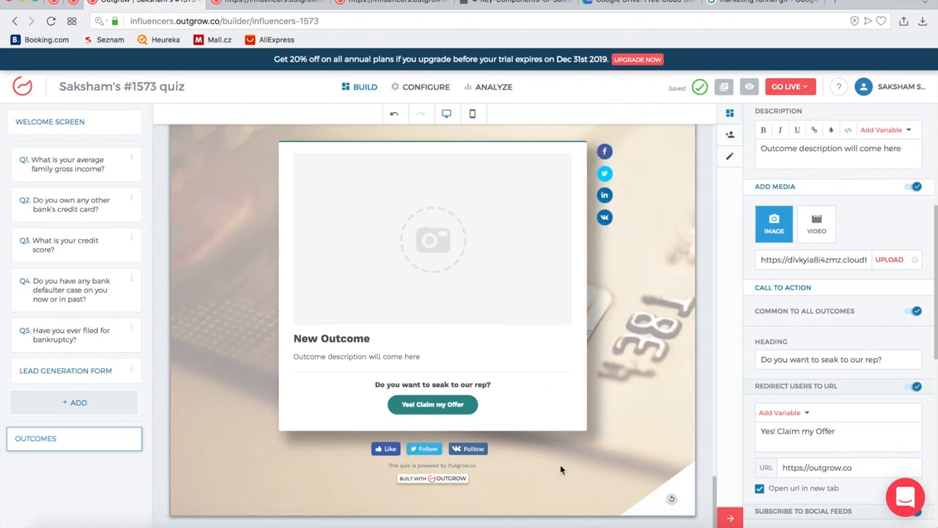
scroll(848, 268, "down", 8)
scroll(848, 269, "up", 10)
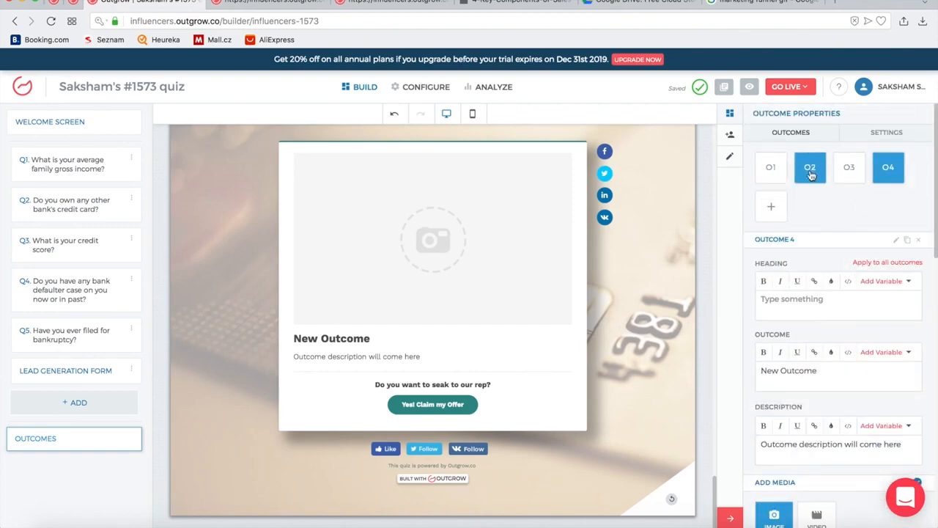
- Compare the content of the Silver Card, Diamond Credit Card and not-eligible outcomes
left_click(811, 173)
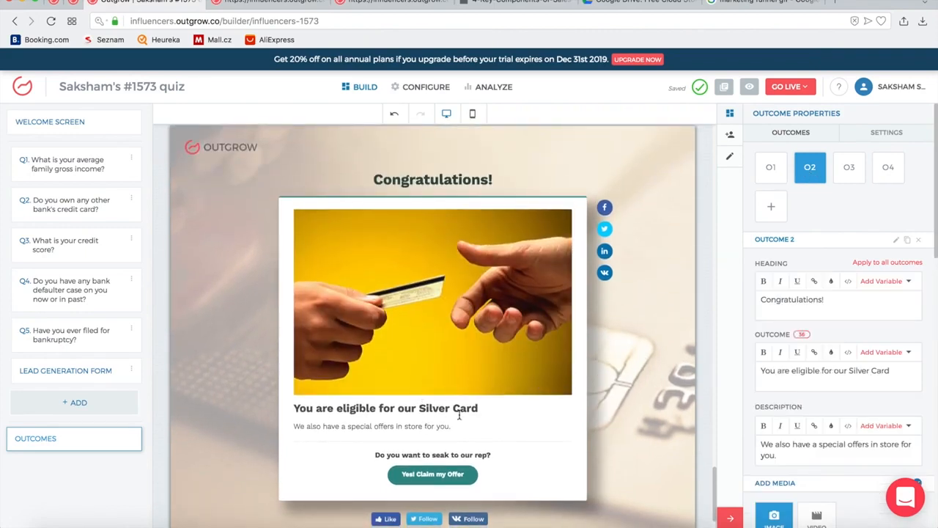
left_click(779, 181)
left_click(848, 171)
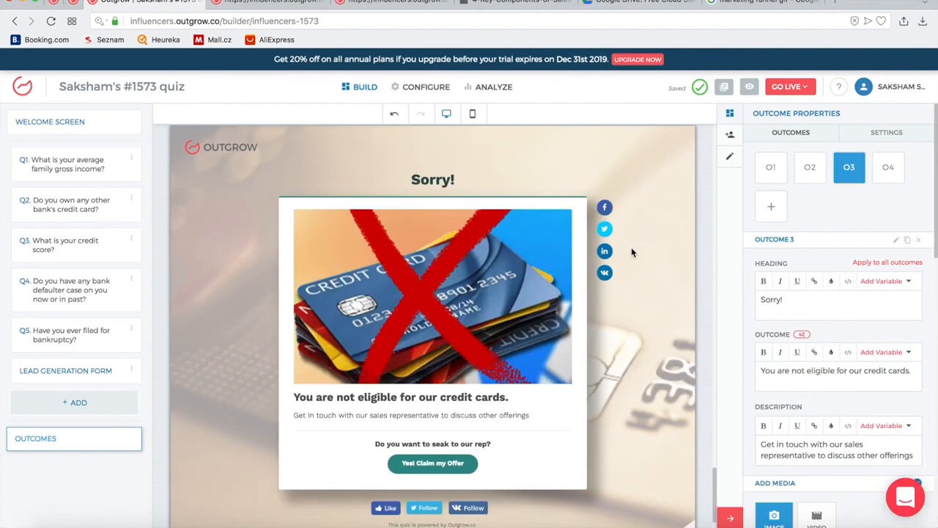
- Examine the not-eligible outcome's page and its media, call-to-action, social feed and sharing settings
scroll(631, 247, "down", 1)
scroll(631, 252, "up", 1)
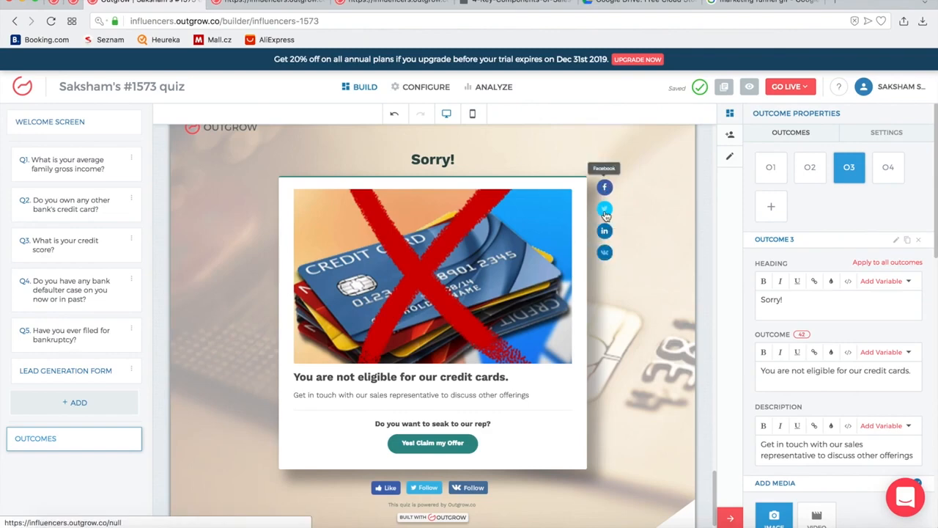
scroll(608, 311, "down", 2)
scroll(817, 293, "down", 10)
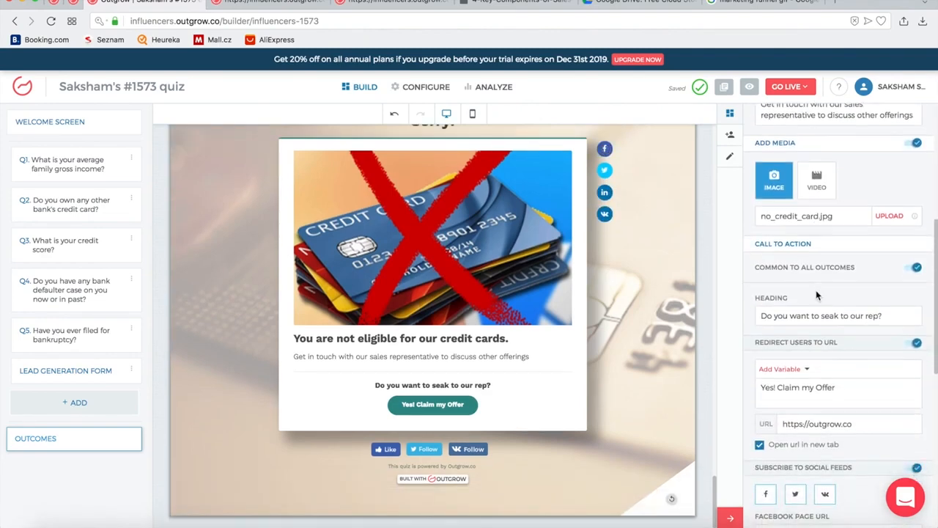
scroll(824, 317, "up", 10)
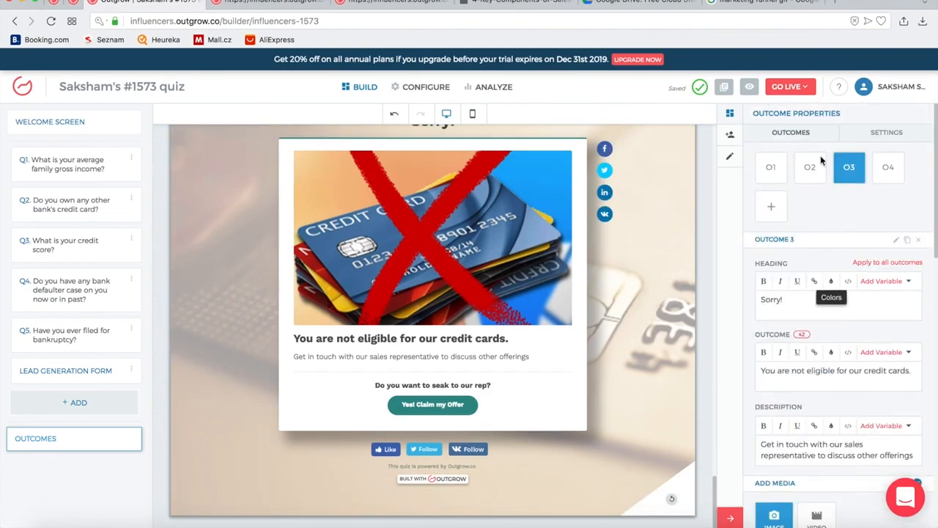
scroll(848, 342, "down", 10)
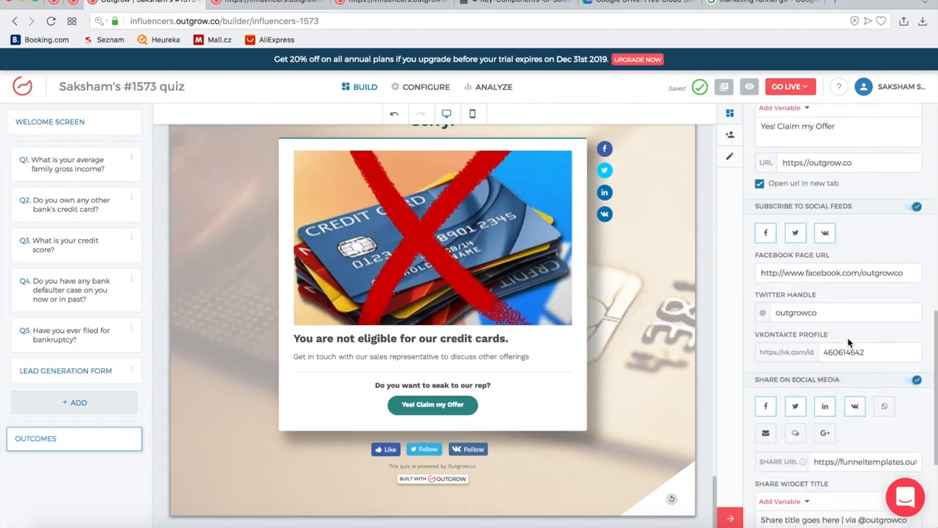
scroll(848, 337, "down", 1)
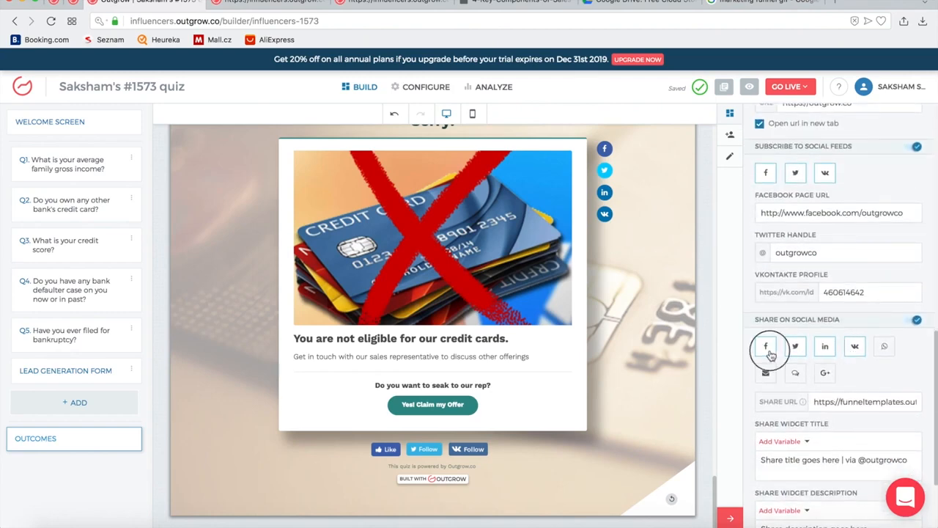
- Limit the not-eligible outcome's social sharing to Facebook, Twitter and LinkedIn, leaving out VKontakte
left_click(798, 352)
left_click(821, 354)
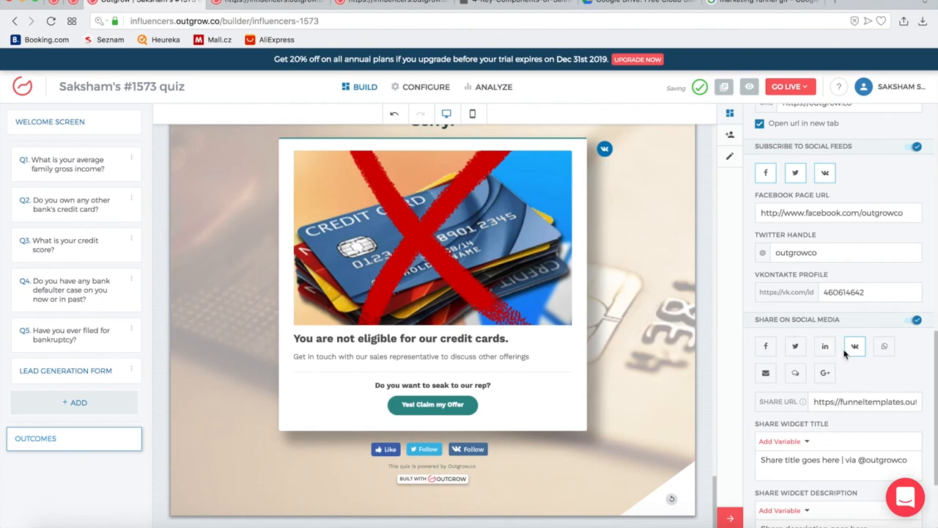
left_click(845, 352)
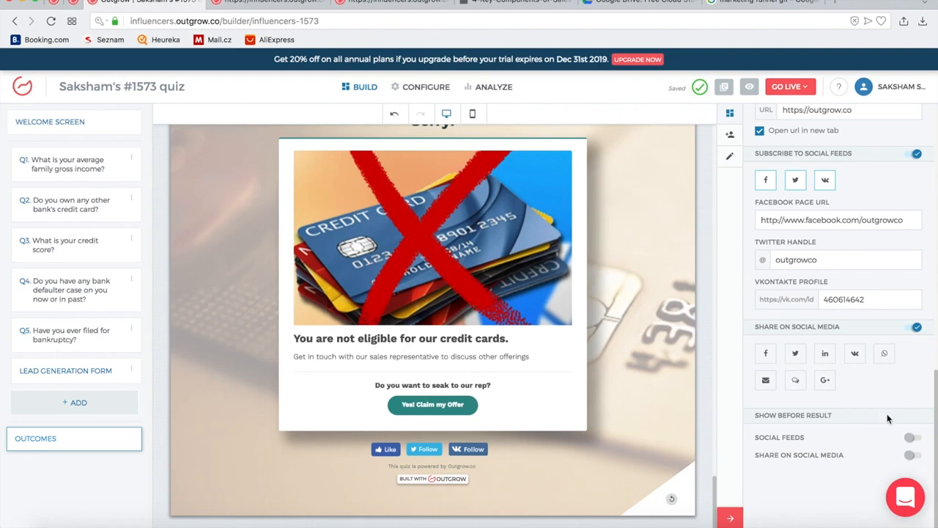
left_click(769, 352)
left_click(795, 345)
left_click(825, 345)
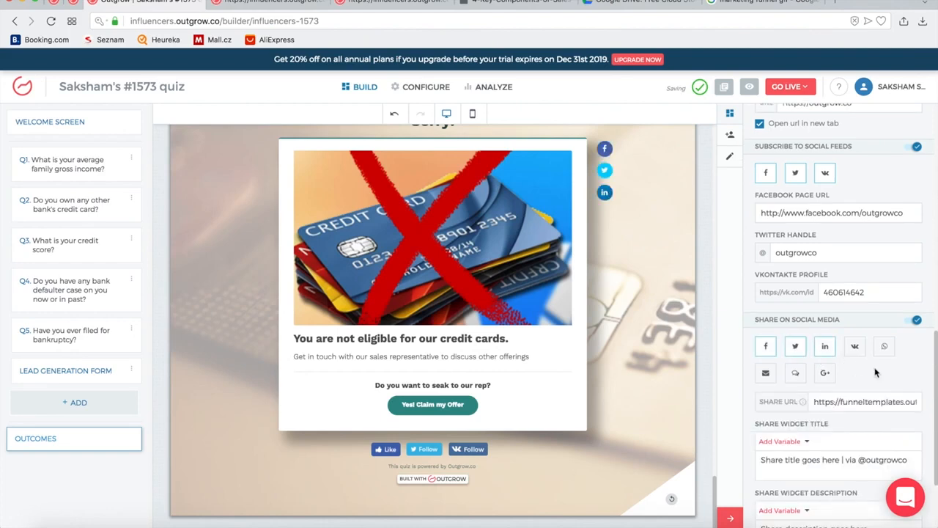
- Examine the not-eligible outcome's share widget title, share description and social share image settings
scroll(874, 372, "down", 4)
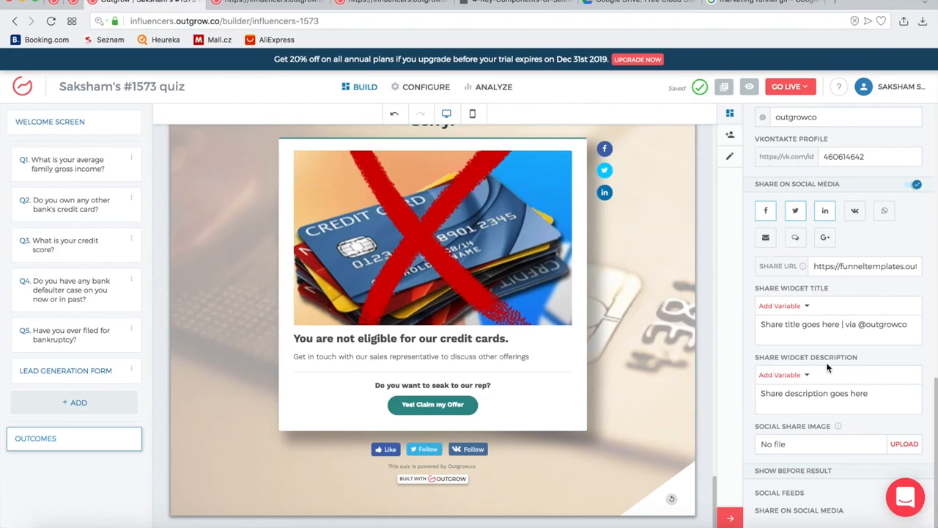
left_click(792, 330)
key("ctrl+a")
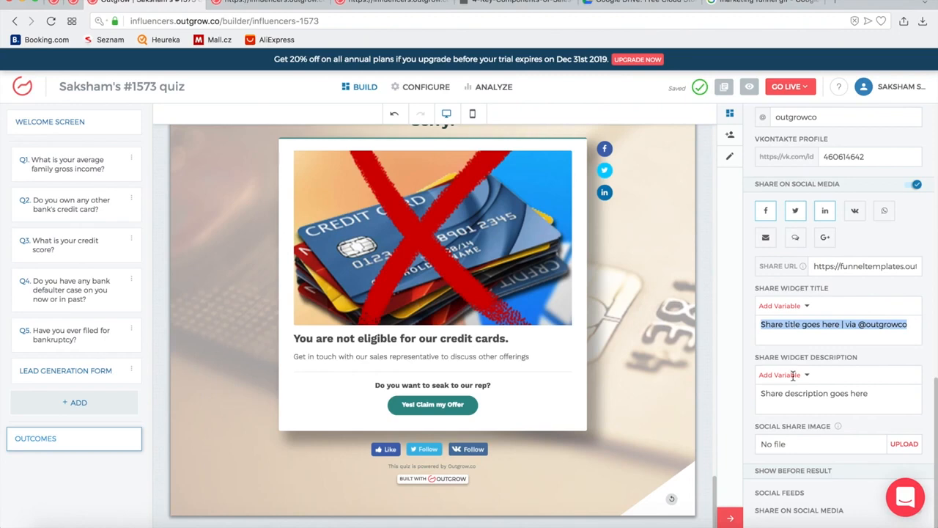
triple_click(832, 396)
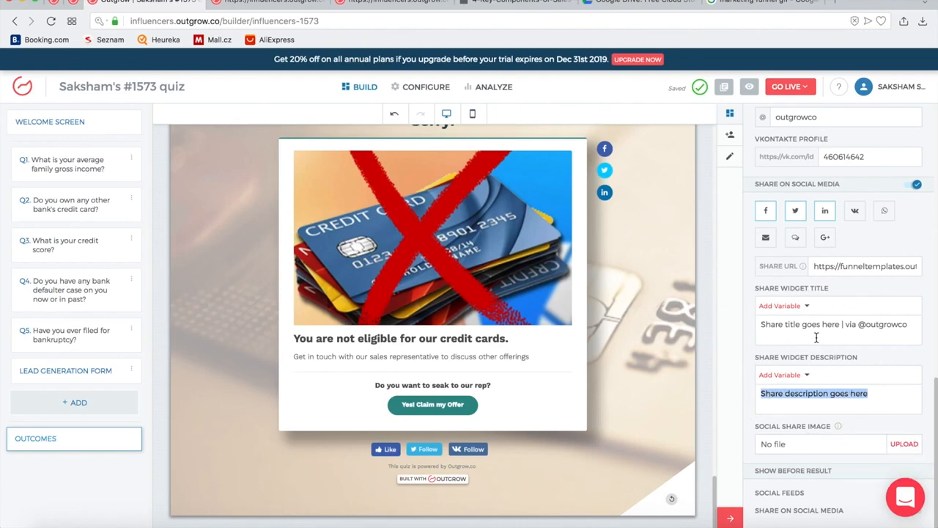
scroll(817, 337, "down", 2)
triple_click(794, 395)
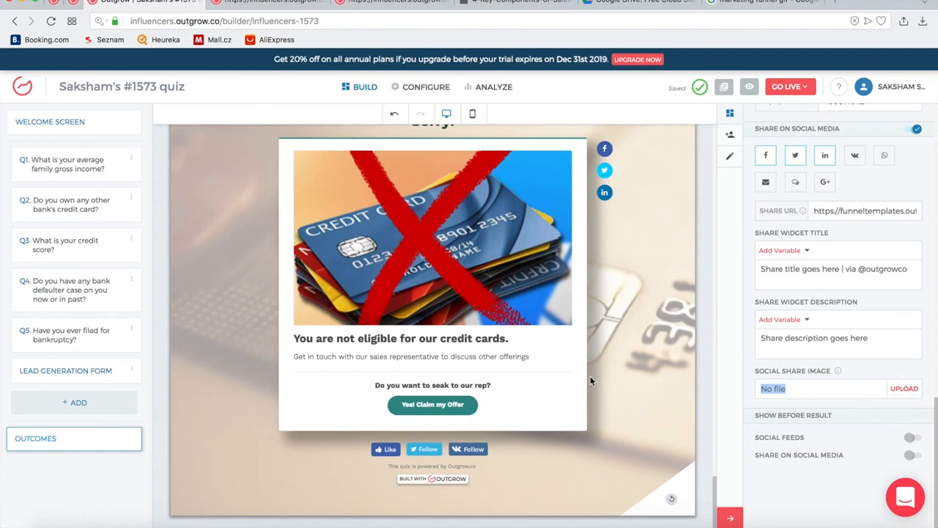
scroll(586, 377, "up", 3)
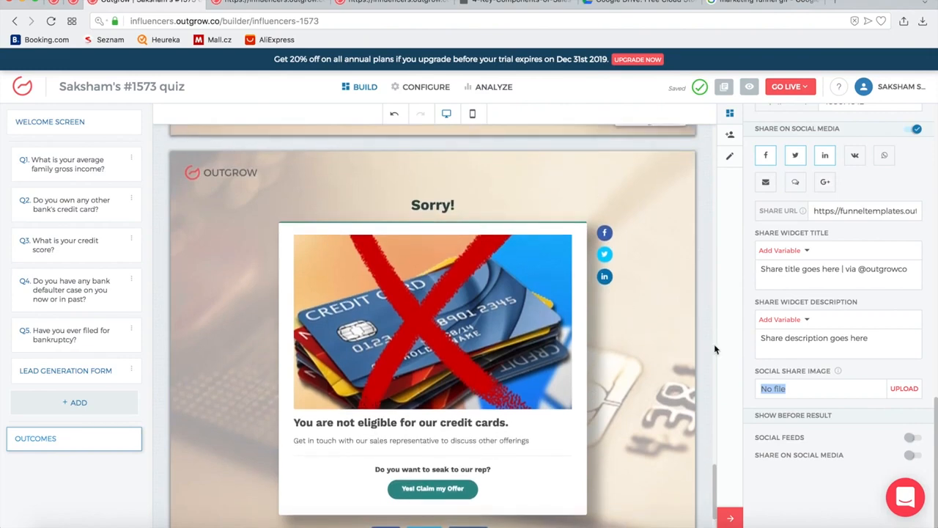
scroll(873, 270, "up", 10)
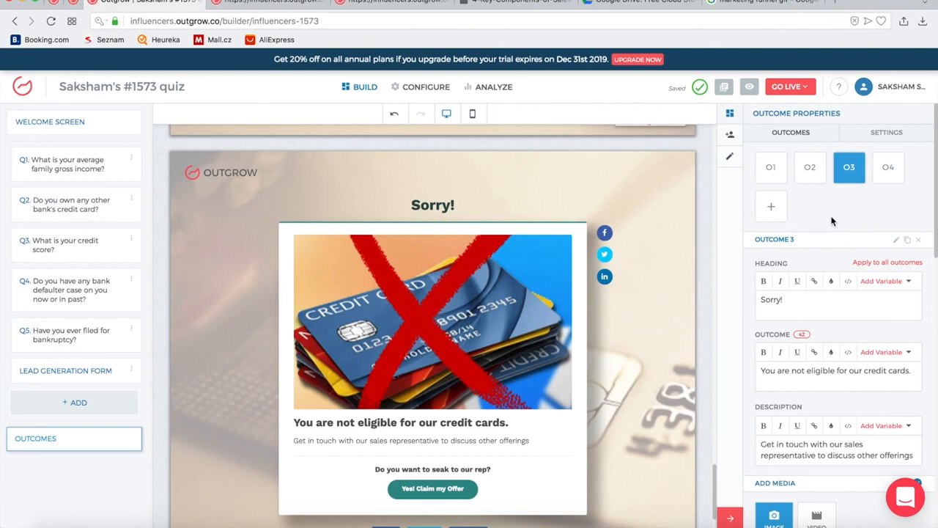
- Review which outcome each answer option of the average family gross income question is mapped to
left_click(87, 173)
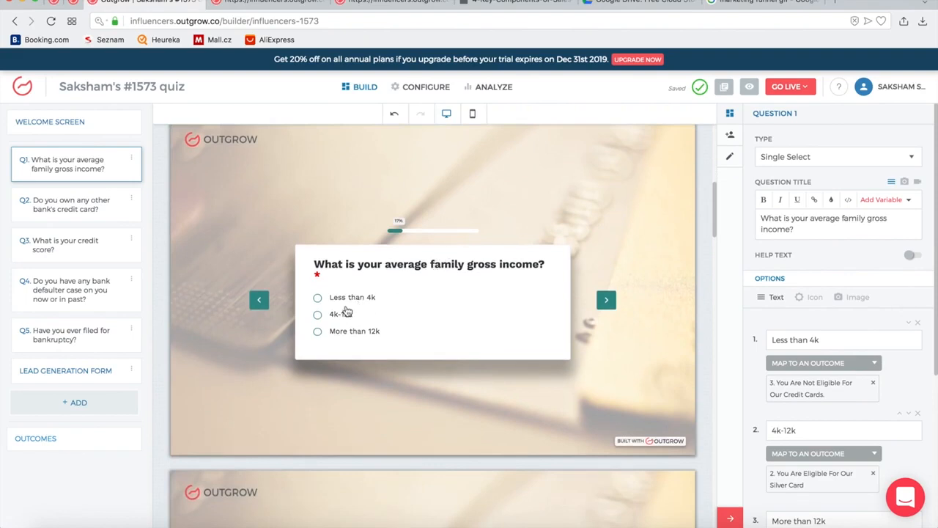
left_click(855, 365)
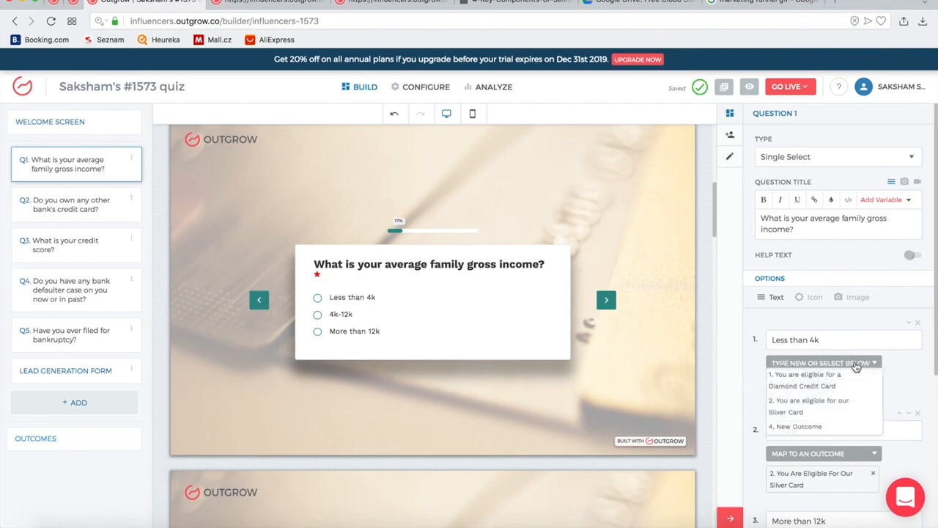
left_click(912, 379)
scroll(911, 378, "down", 3)
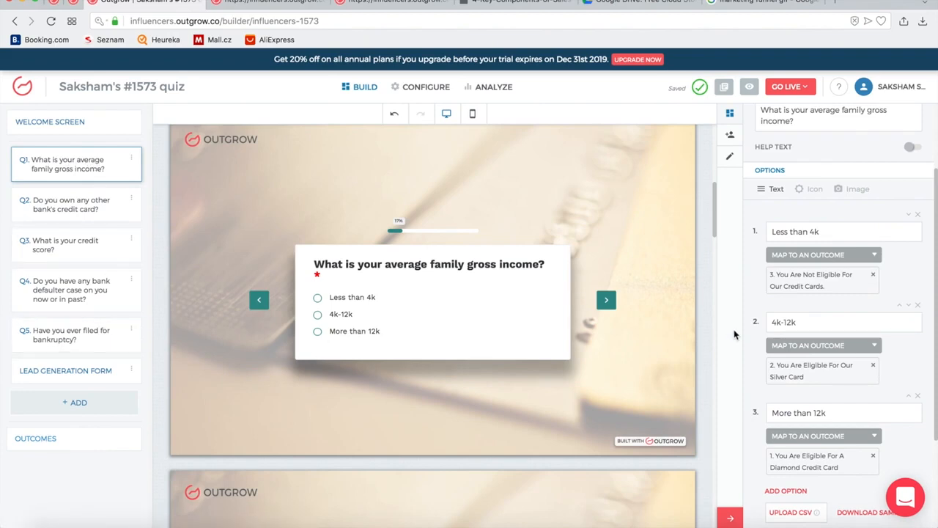
scroll(646, 276, "down", 4)
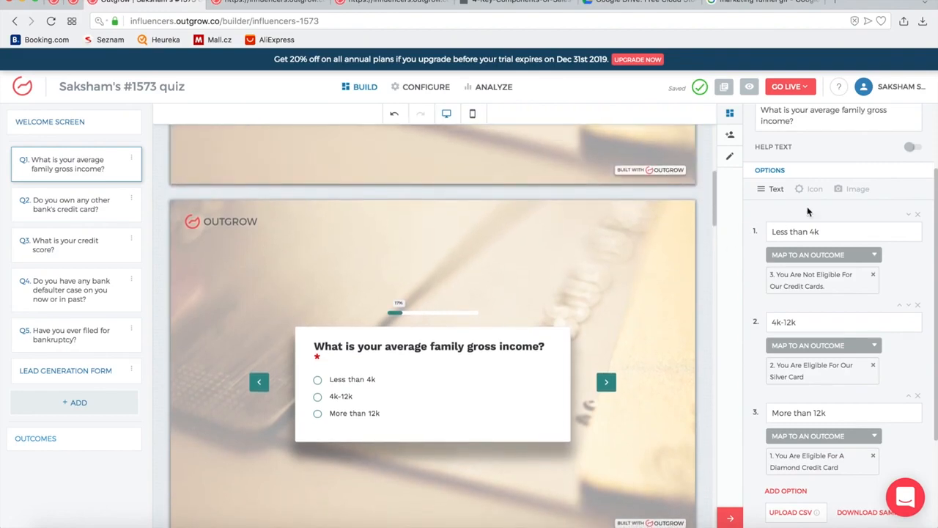
- Try image answer options on the family income question and view the image library for the "Less than 4k" option
left_click(854, 193)
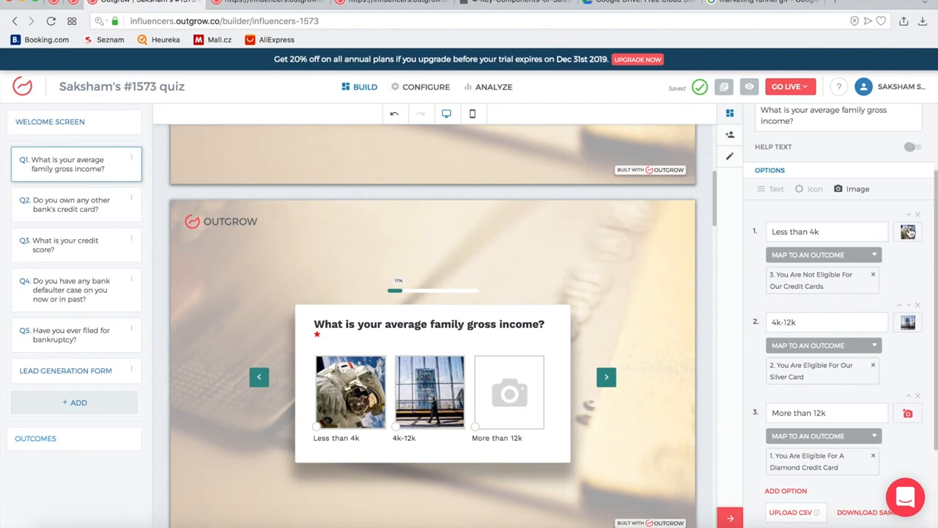
left_click(908, 232)
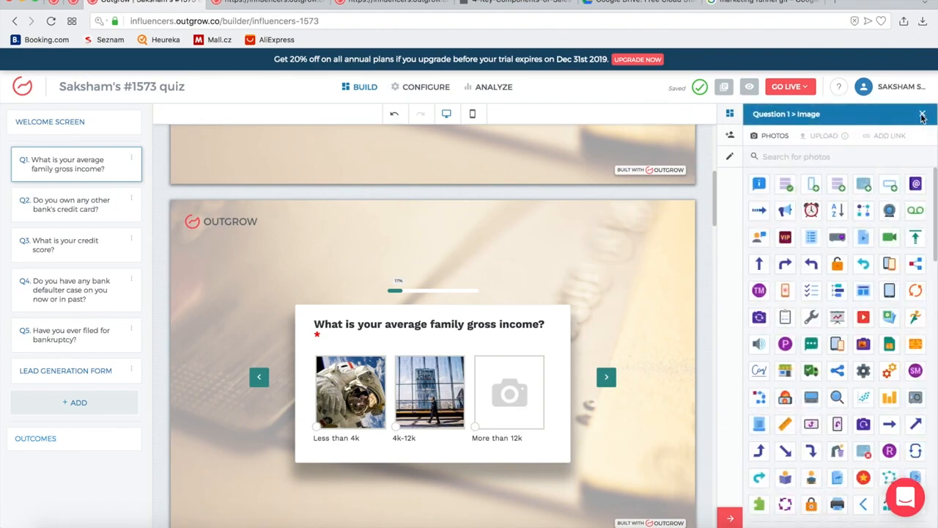
left_click(922, 114)
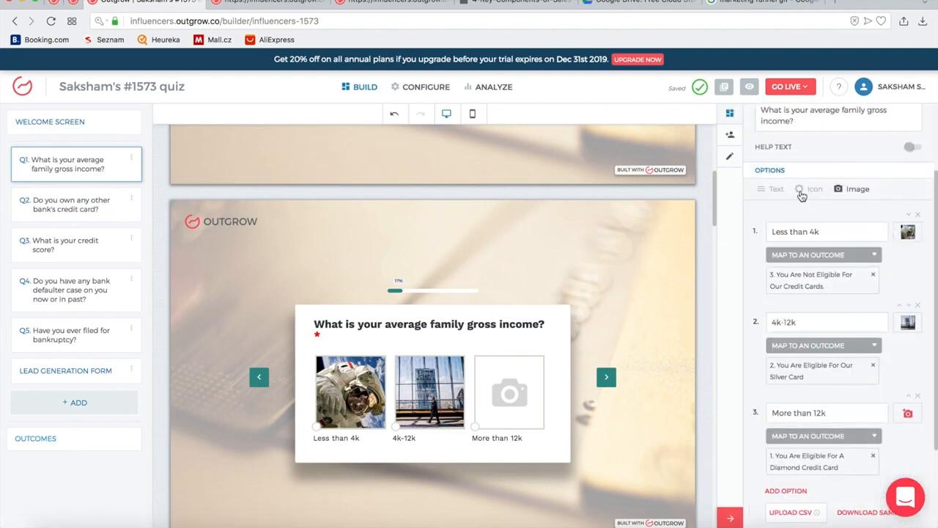
- Try icon answer options on the family income question, browse the "Less than 4k" icons, and restore text-only options
left_click(802, 194)
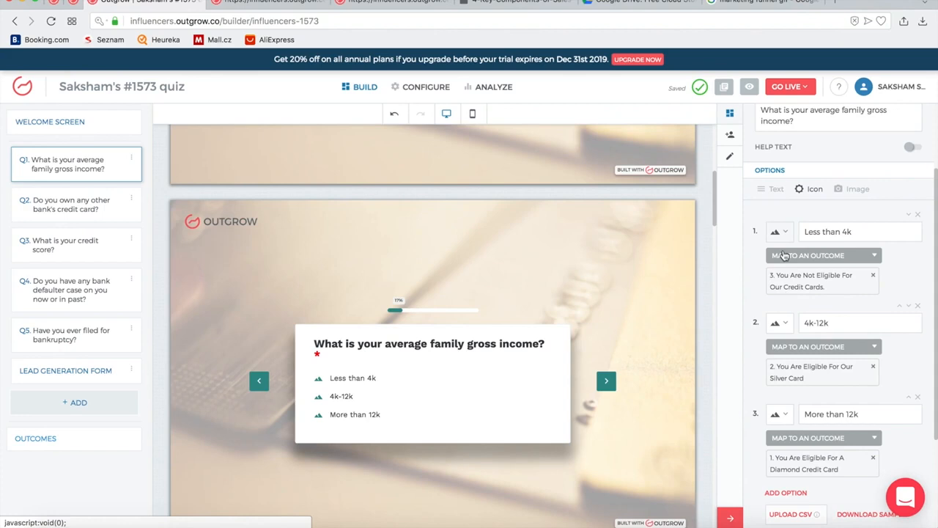
left_click(783, 235)
scroll(853, 333, "down", 5)
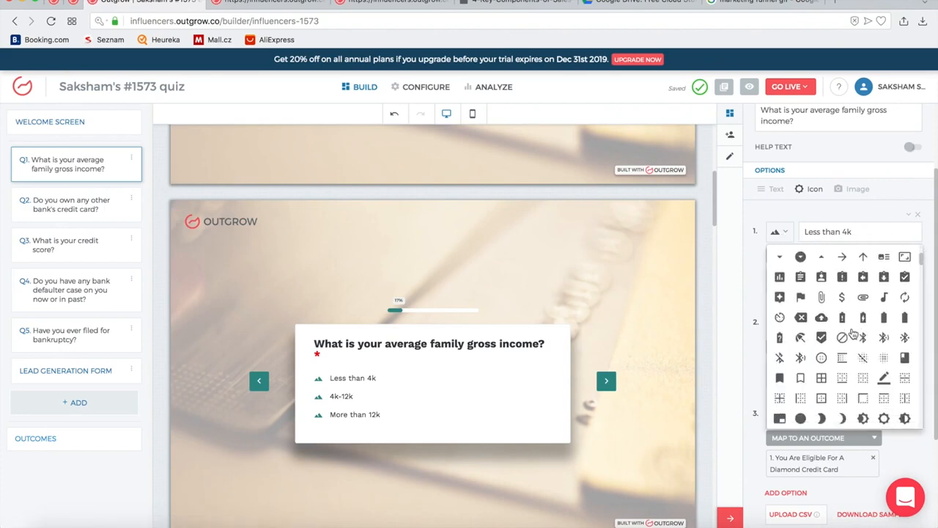
left_click(778, 212)
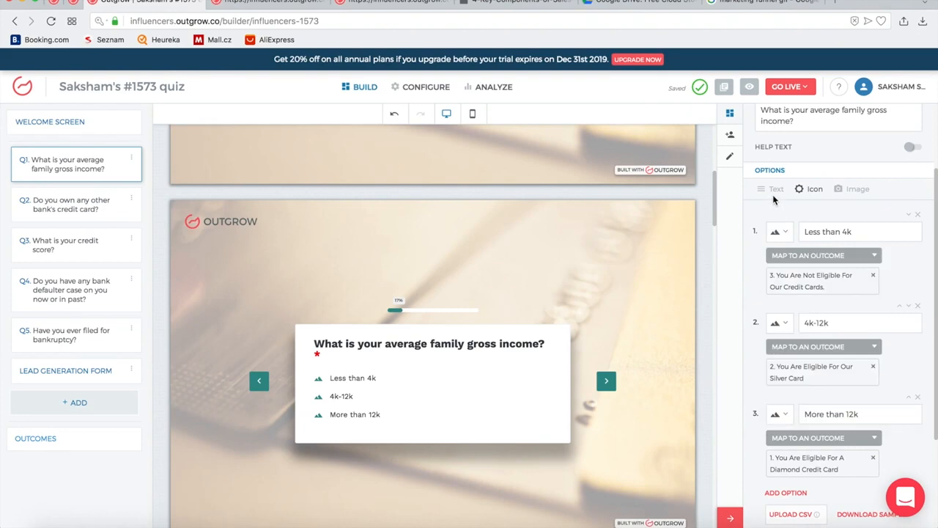
left_click(764, 192)
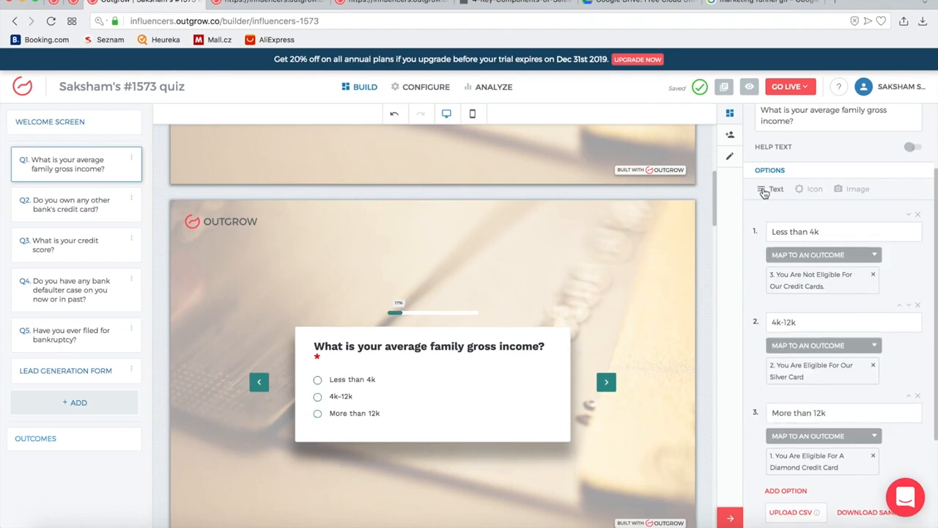
- Add title media to the family income question, ending with a video, and display its answer options as images
scroll(823, 329, "up", 1)
scroll(823, 329, "up", 2)
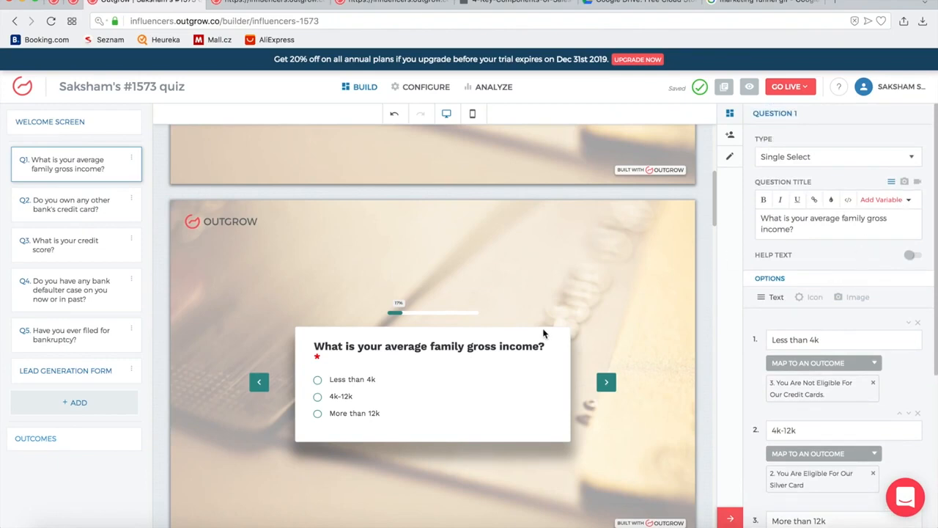
left_click(905, 183)
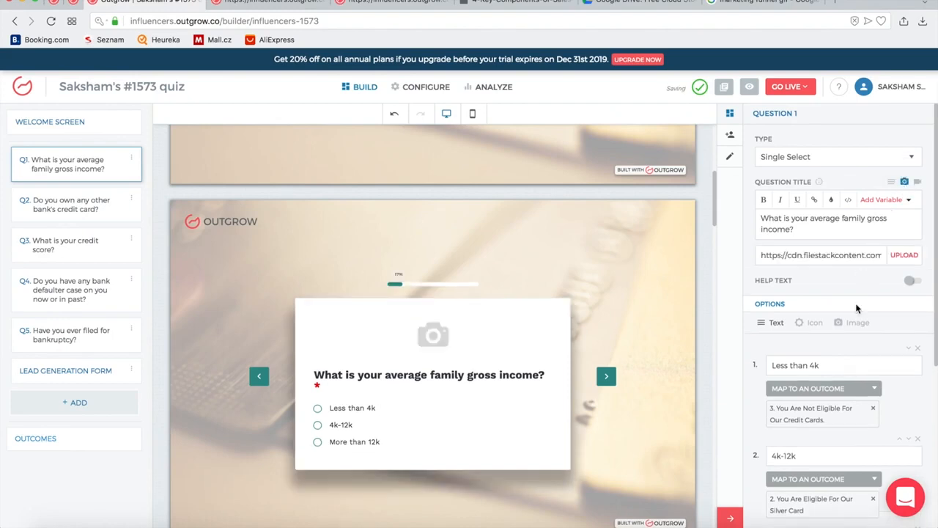
left_click(850, 327)
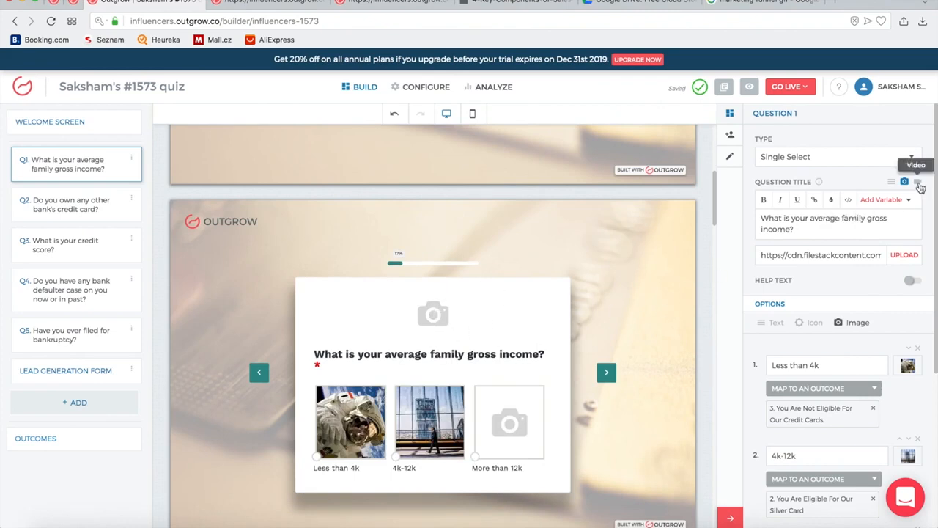
left_click(919, 184)
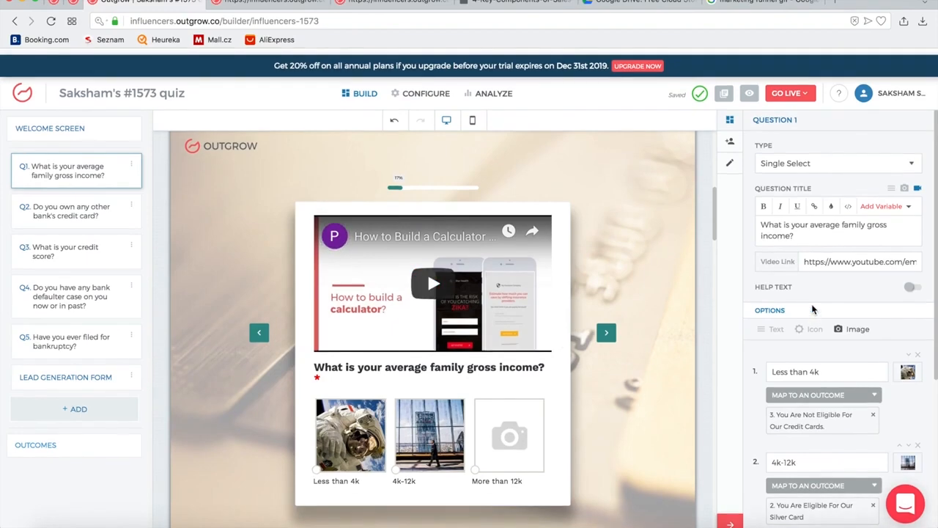
- Change the credit score question's type to Drop Down and expand its answer list in the preview
scroll(604, 244, "down", 5)
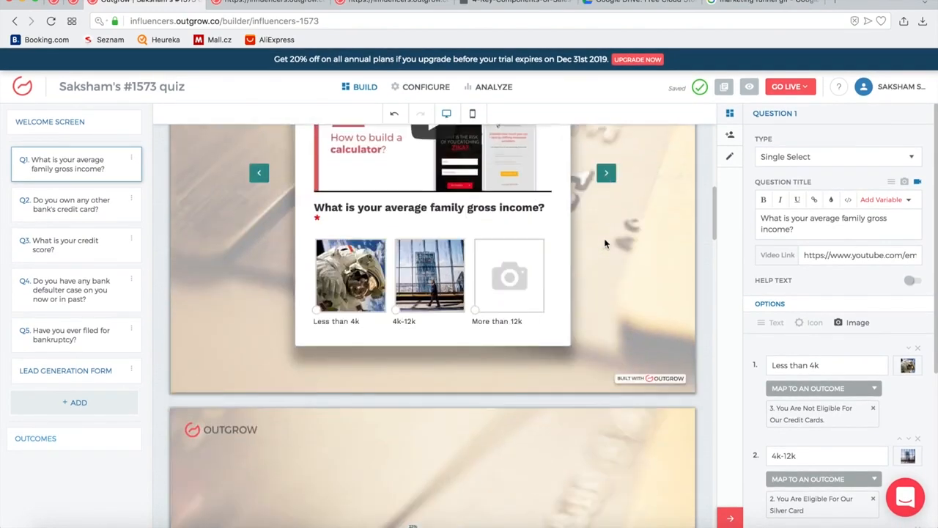
scroll(488, 251, "down", 5)
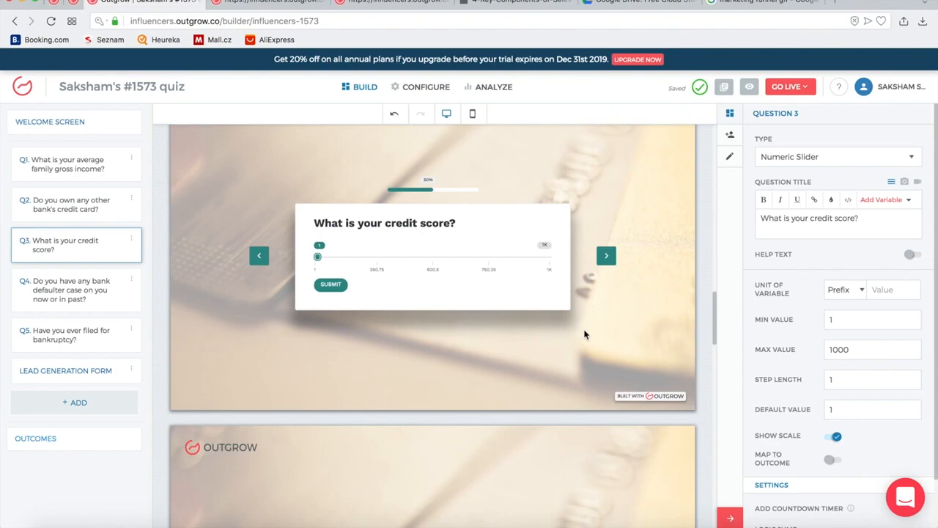
left_click(822, 157)
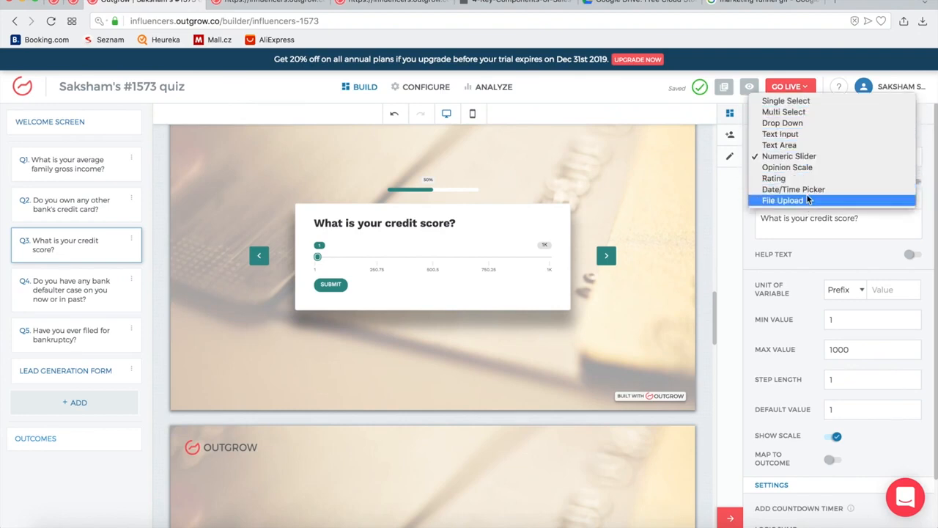
left_click(814, 124)
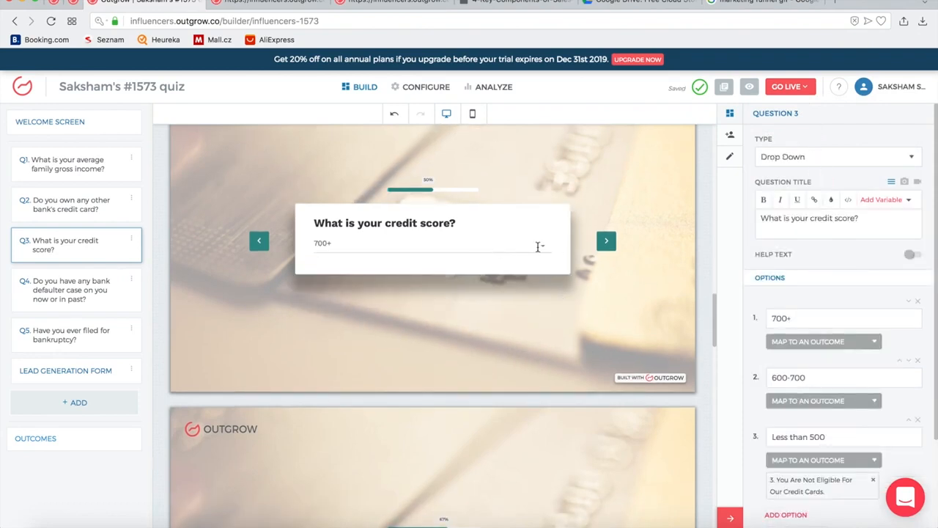
left_click(538, 247)
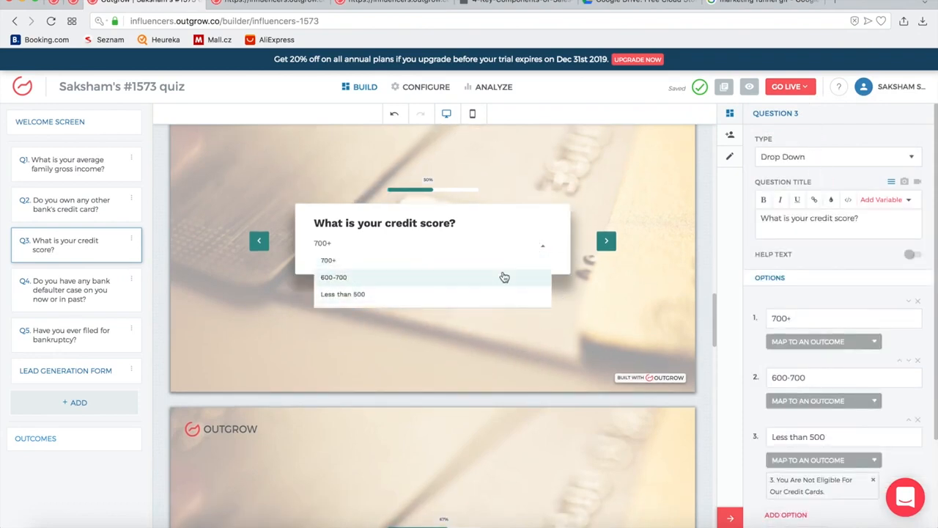
- Change the credit score question's type to Text Input and test its answer field with the sample text "khg"
left_click(833, 160)
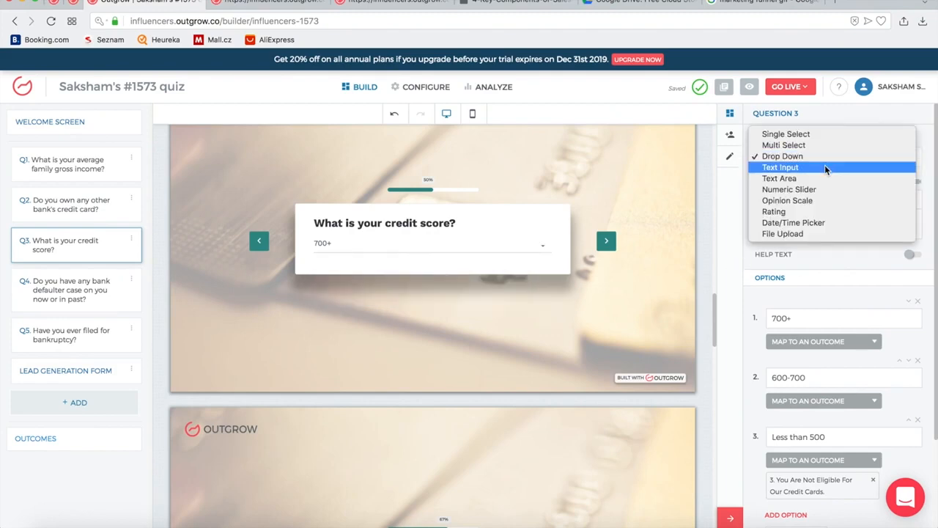
left_click(825, 168)
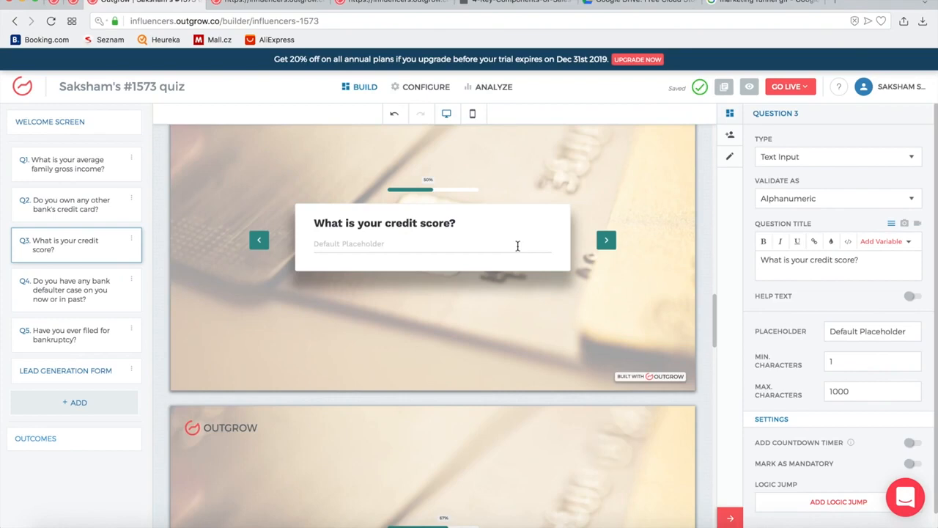
left_click(361, 246)
type("khg")
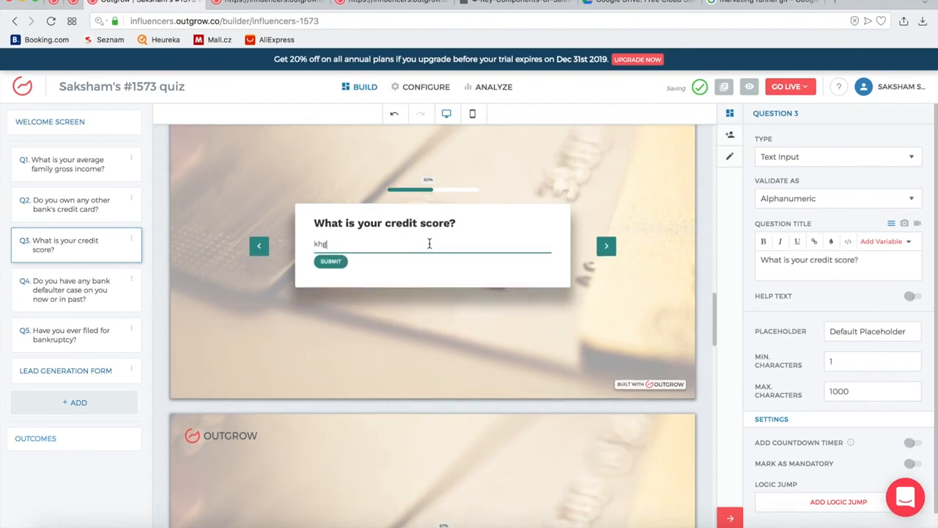
key("BackSpace")
key("BackSpace")
- Change the credit score question's type to Text Area and activate its answer field in the preview
left_click(821, 159)
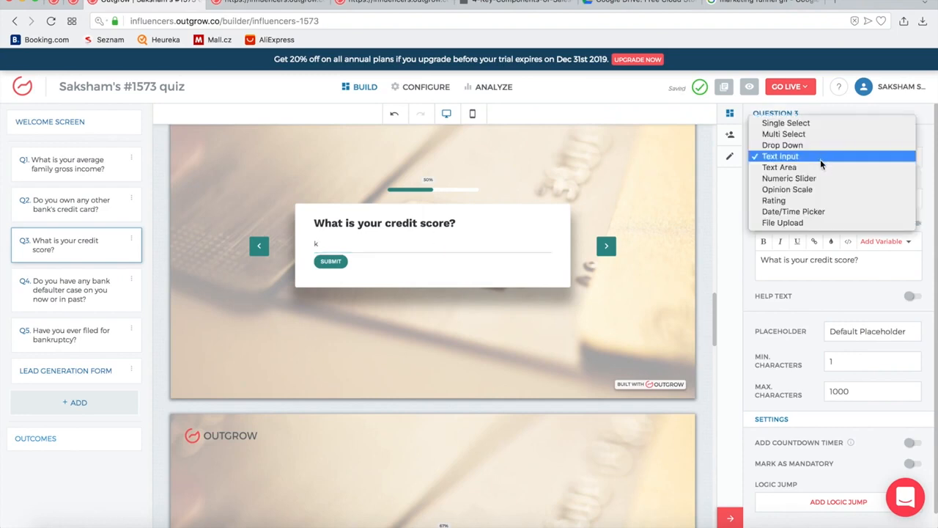
left_click(821, 169)
left_click(394, 270)
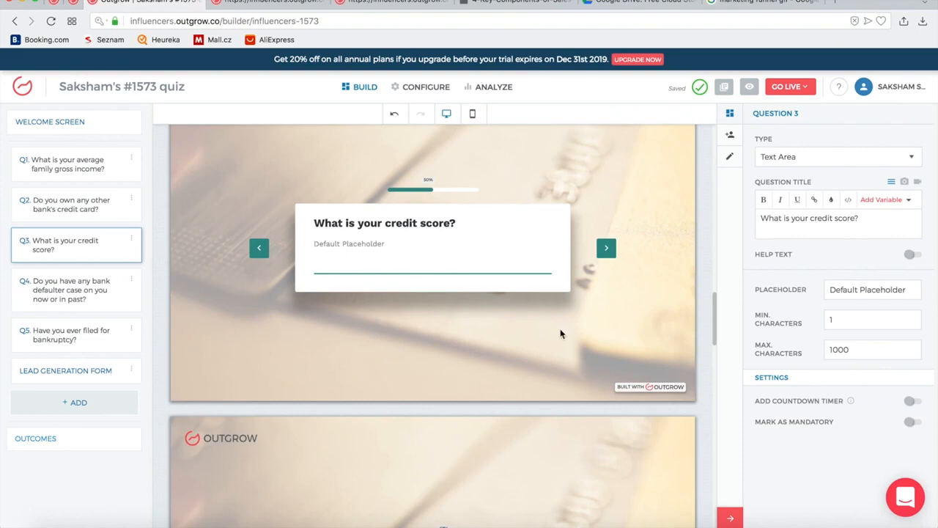
- Change the credit score question's type to Opinion Scale, followed by Rating
left_click(816, 156)
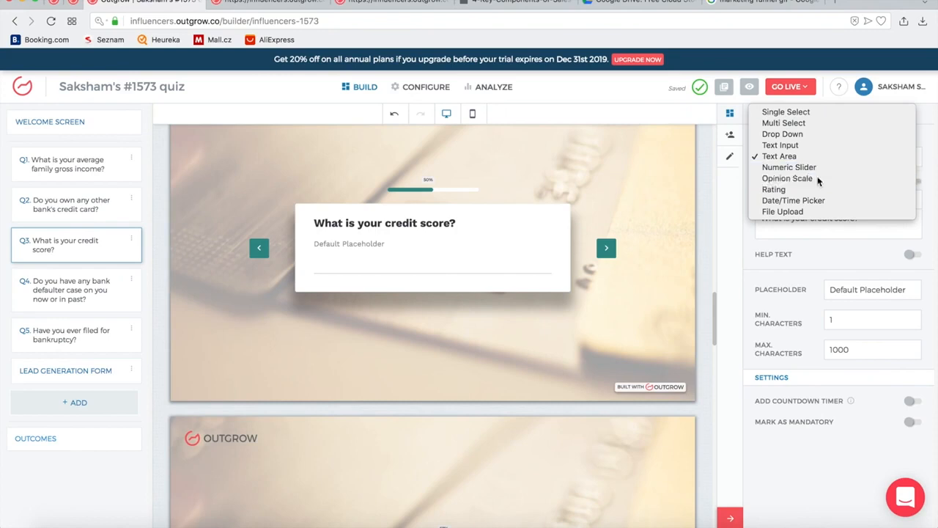
left_click(818, 179)
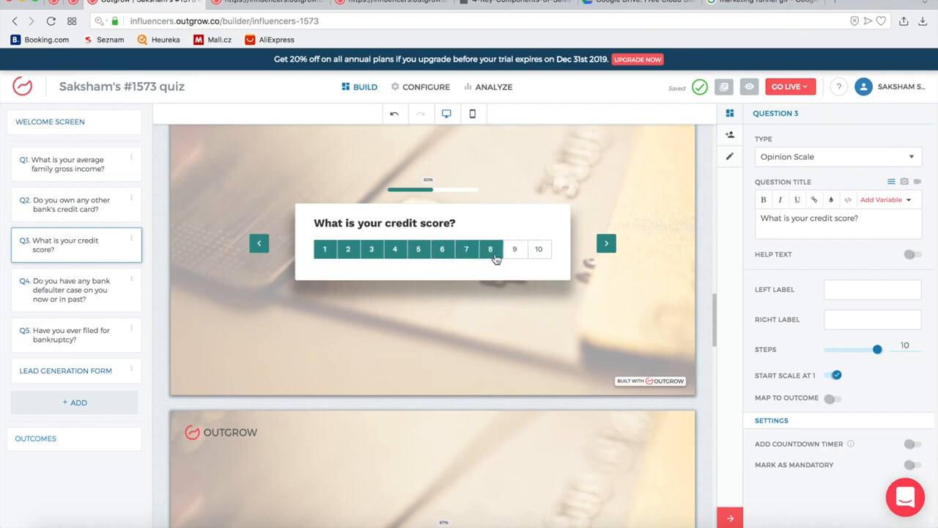
left_click(809, 158)
left_click(806, 170)
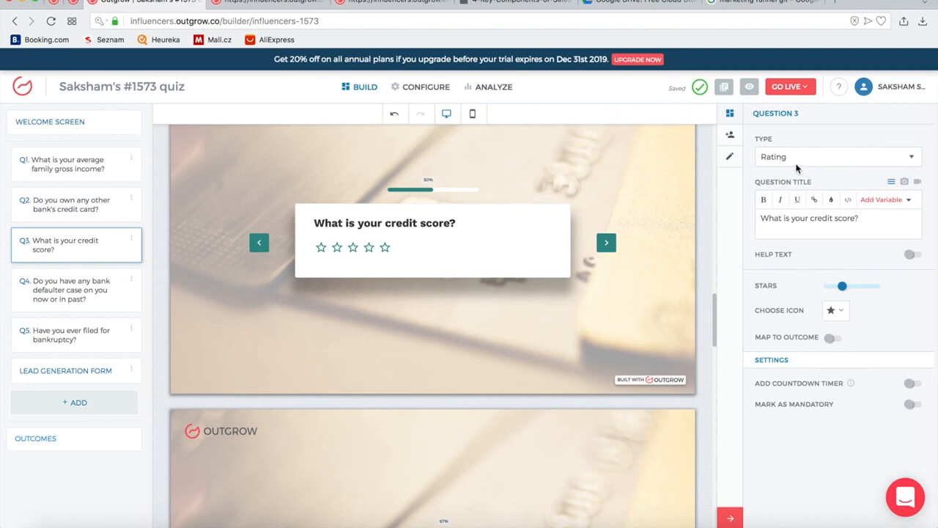
- Return the credit score question to Opinion Scale, and switch its type to Date/Time Picker
left_click(801, 157)
left_click(806, 146)
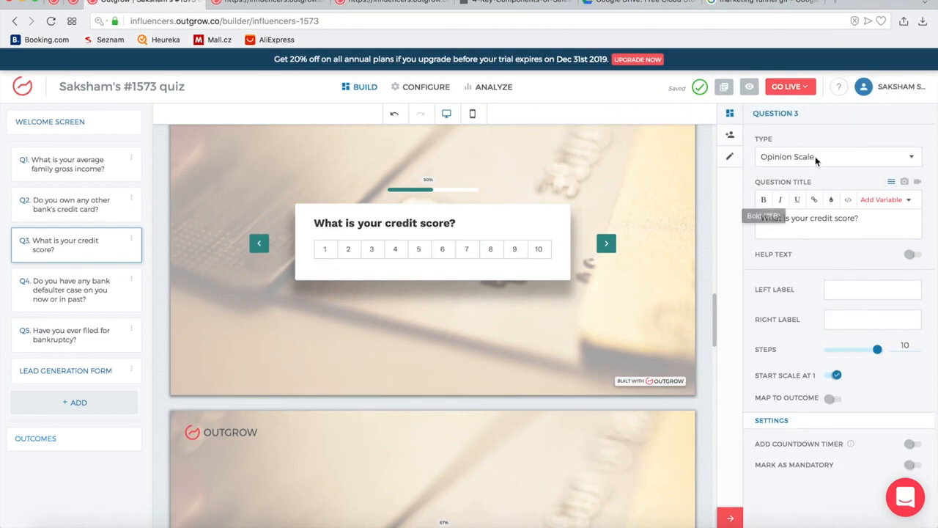
left_click(817, 156)
left_click(813, 180)
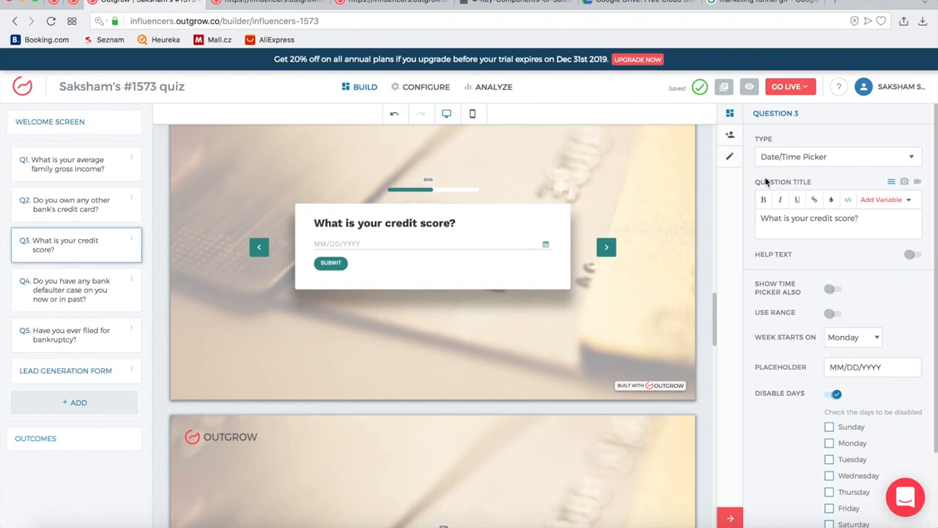
- Change the credit score question's type to File Upload and also allow Pdf, Doc, Excel and Video files
left_click(796, 160)
left_click(800, 167)
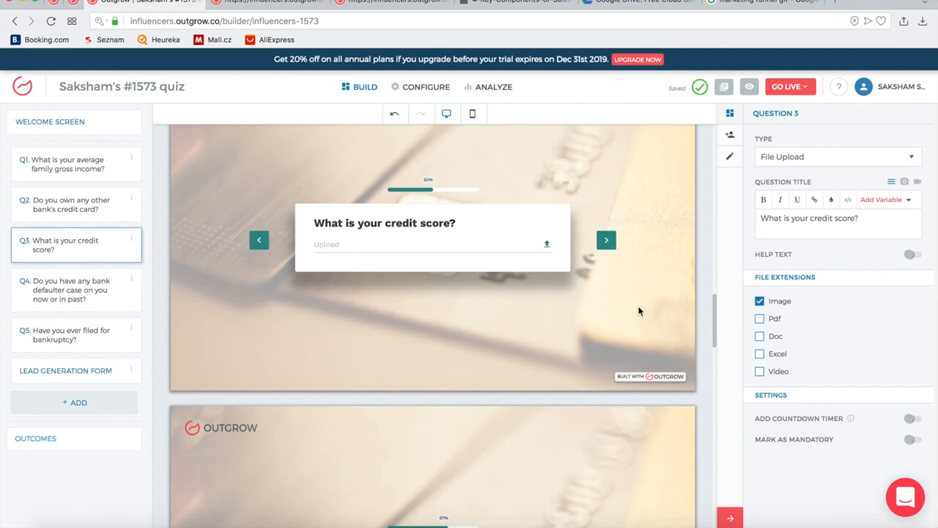
left_click(760, 318)
left_click(760, 336)
left_click(760, 354)
left_click(760, 371)
- Review the quiz screens through to the outcome page in the desktop layout and again in the mobile layout
scroll(632, 290, "down", 2)
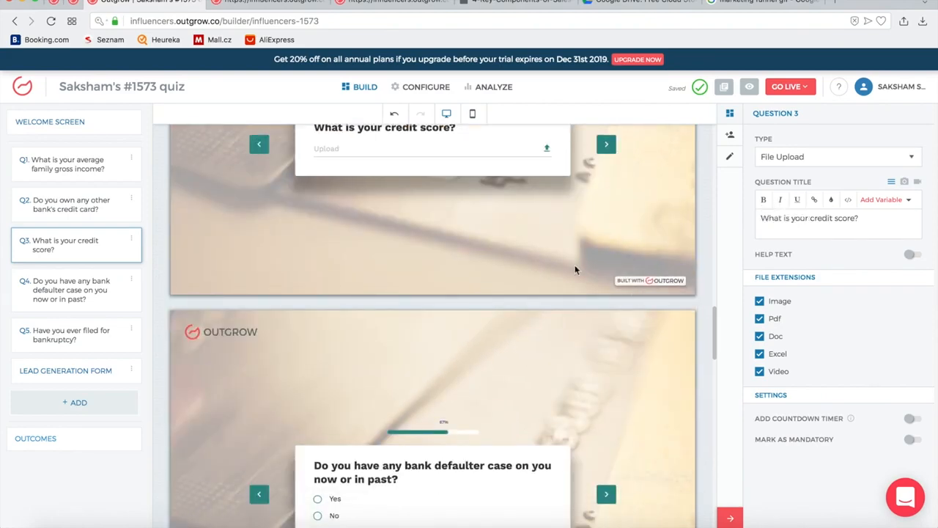
scroll(575, 265, "down", 10)
scroll(575, 269, "down", 4)
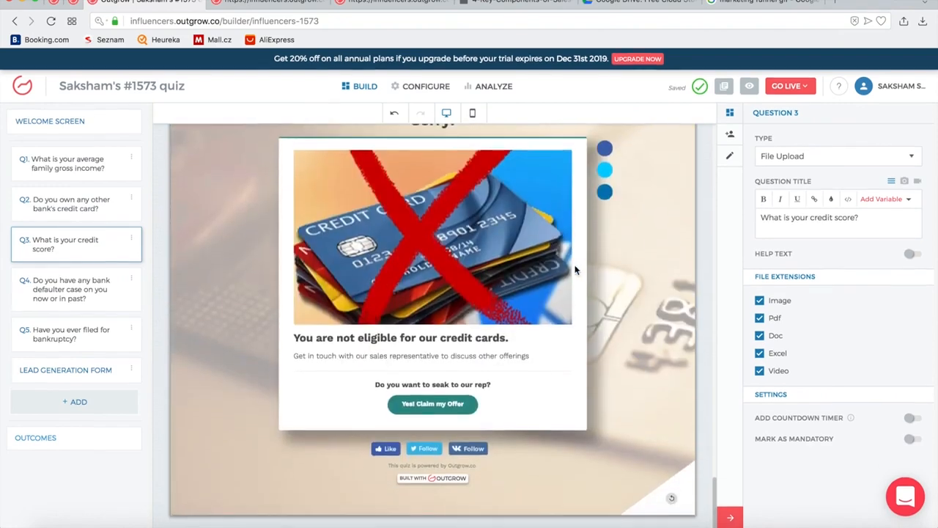
scroll(575, 270, "up", 15)
scroll(575, 269, "up", 5)
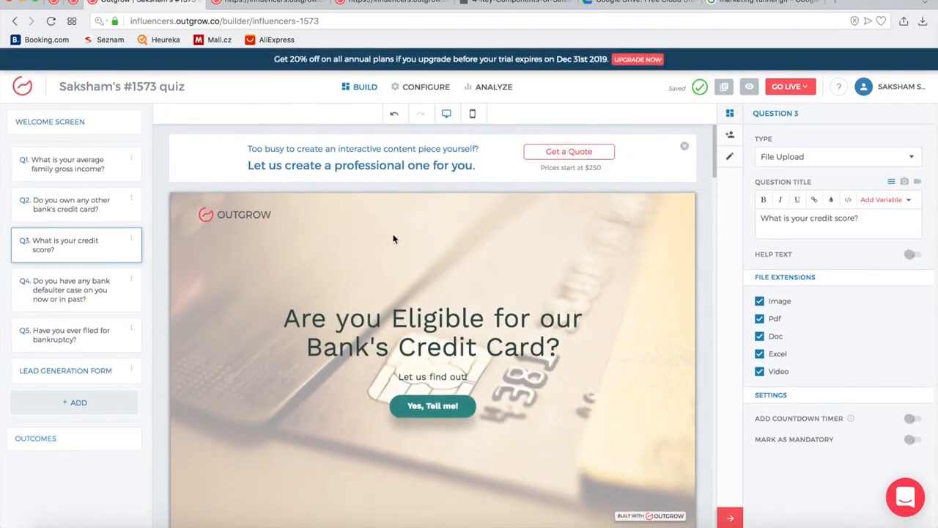
left_click(472, 115)
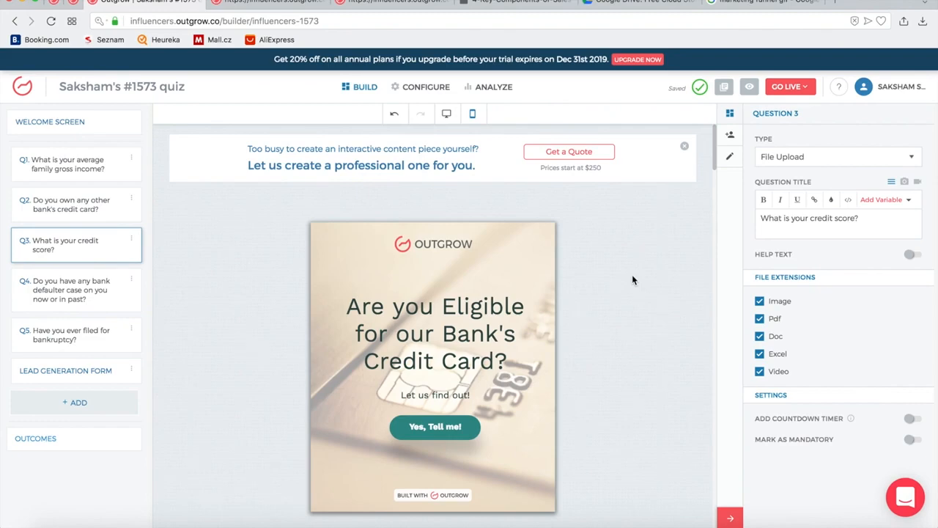
scroll(631, 274, "down", 10)
scroll(633, 279, "down", 15)
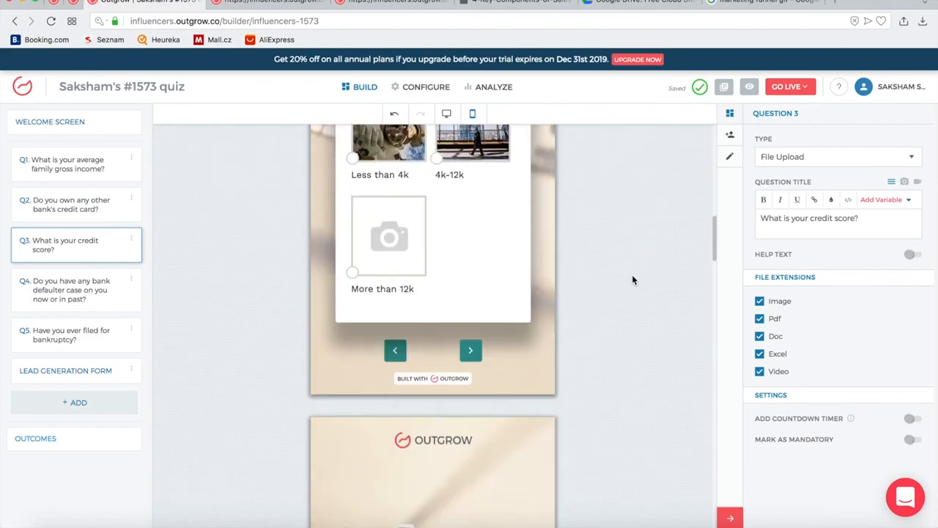
scroll(633, 279, "down", 15)
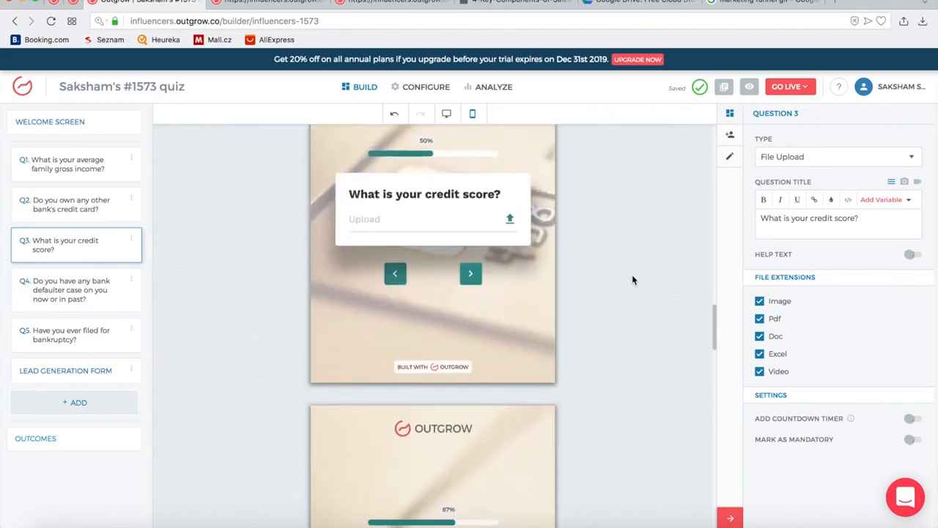
scroll(634, 279, "down", 5)
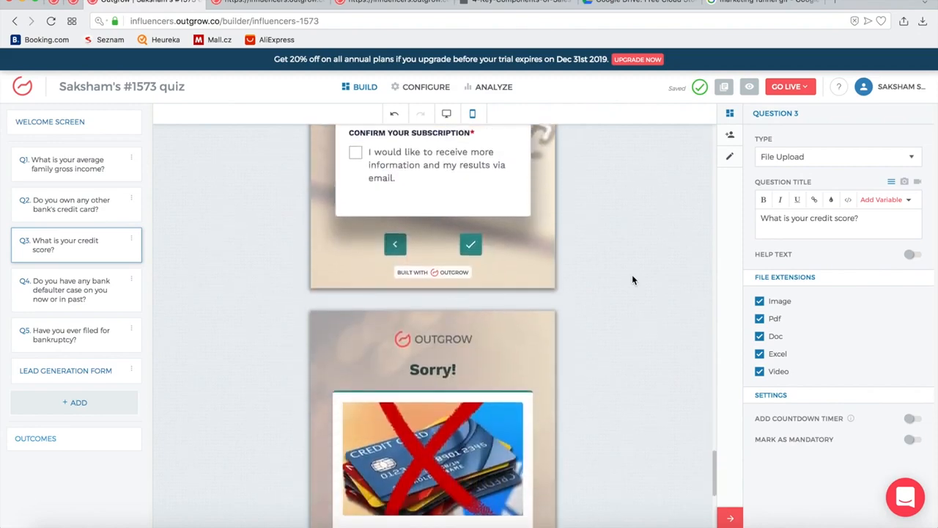
scroll(633, 280, "up", 20)
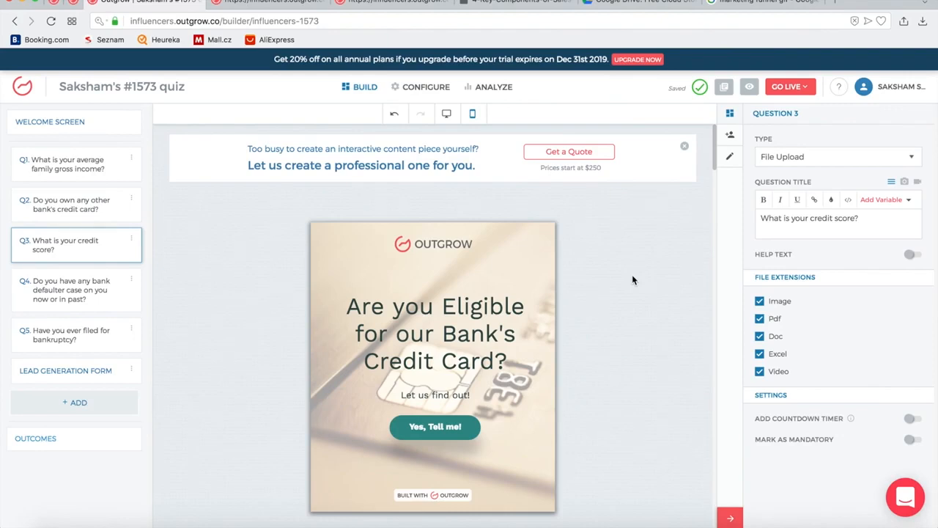
- Open the quiz's general configuration settings and append "-hjhjh" to the quiz URL
left_click(411, 93)
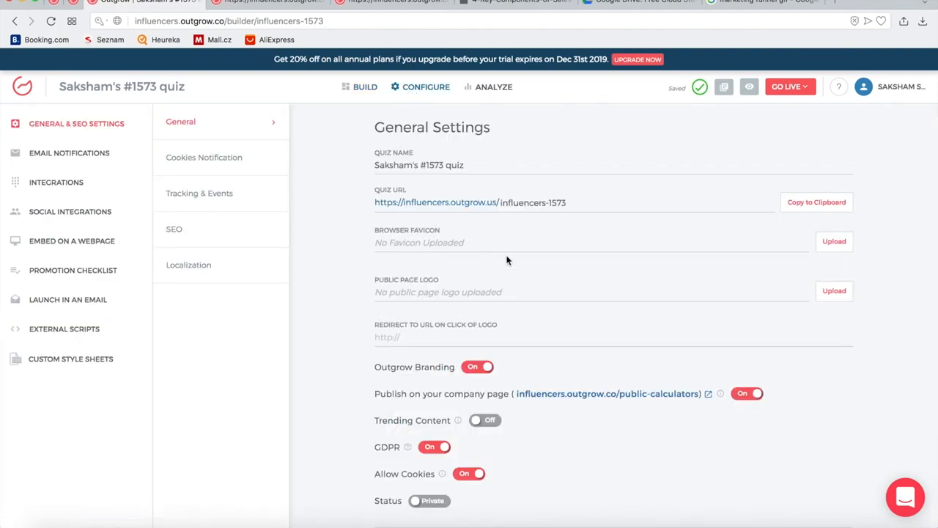
triple_click(444, 164)
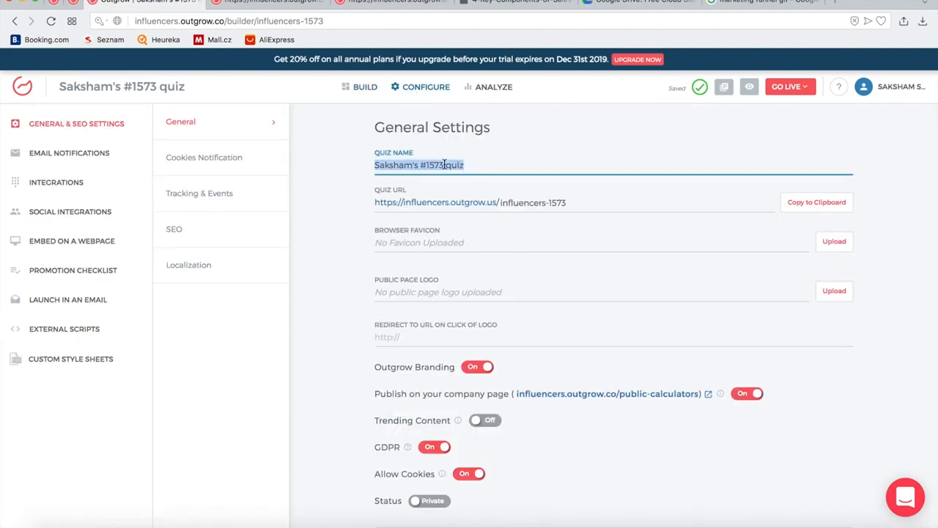
triple_click(533, 202)
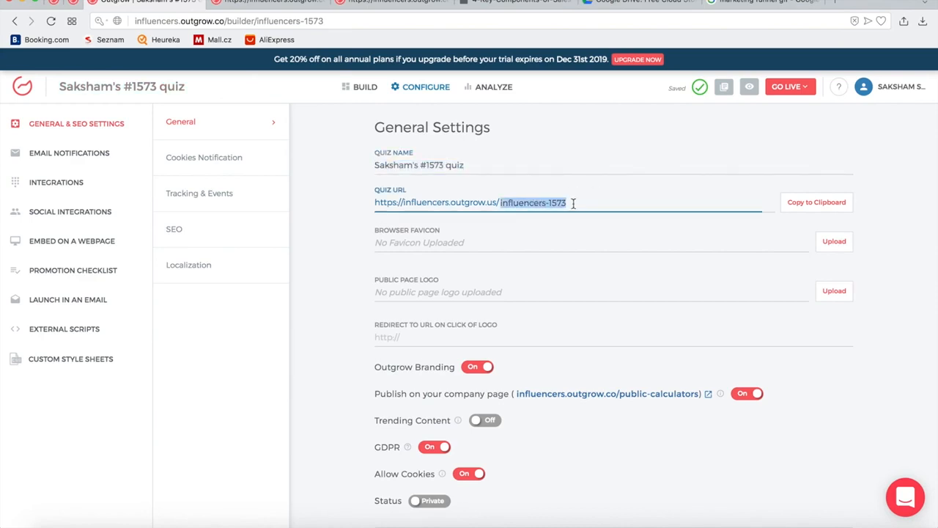
left_click(573, 203)
type("-hjhjh")
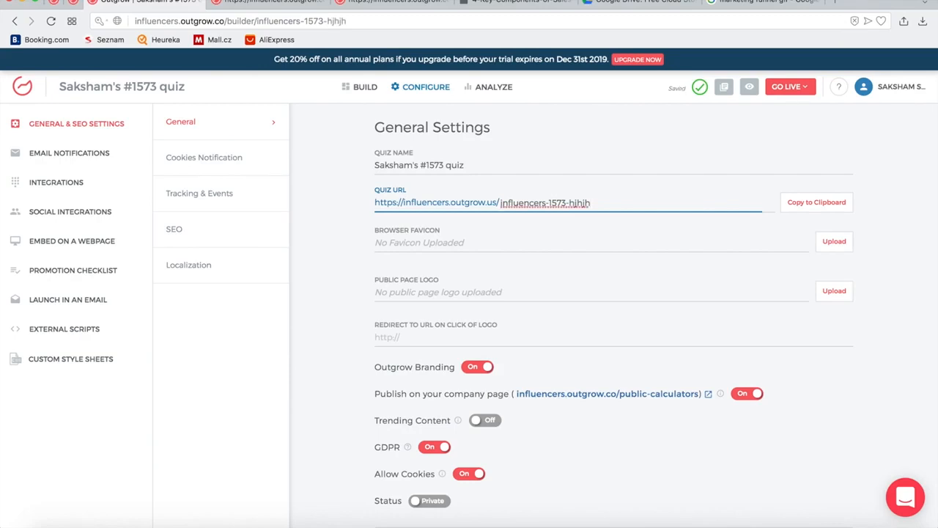
double_click(557, 203)
- Examine the remaining general settings and the SEO settings, including the meta description, Google and Facebook previews and search engine options
scroll(524, 275, "down", 5)
scroll(524, 275, "up", 3)
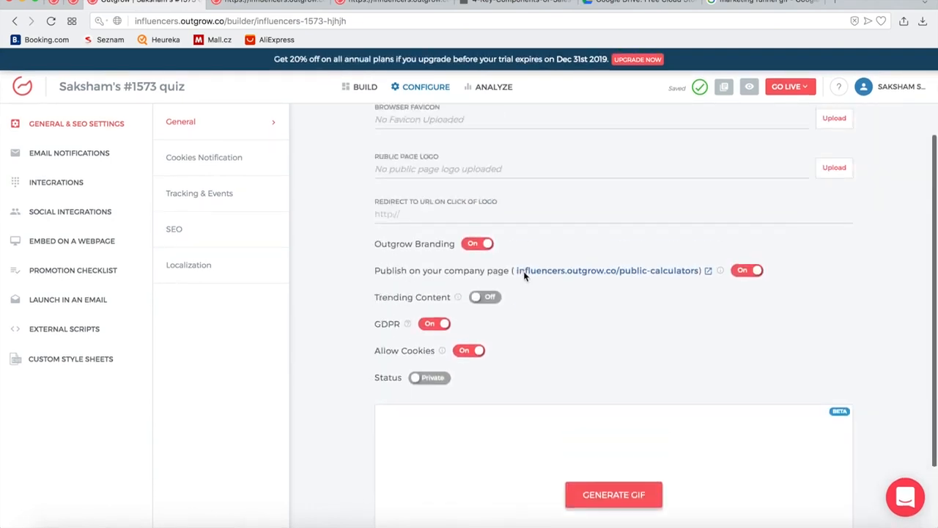
left_click(216, 235)
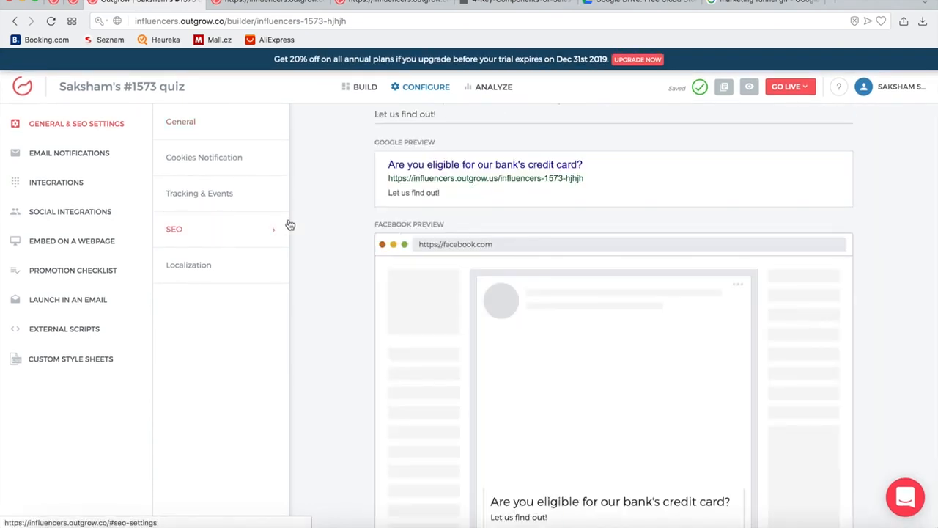
scroll(591, 229, "down", 3)
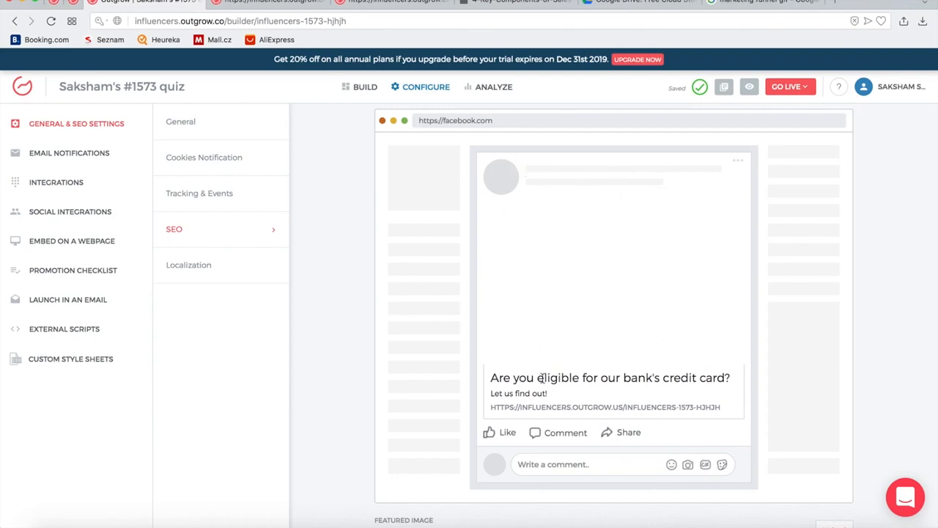
scroll(559, 329, "down", 3)
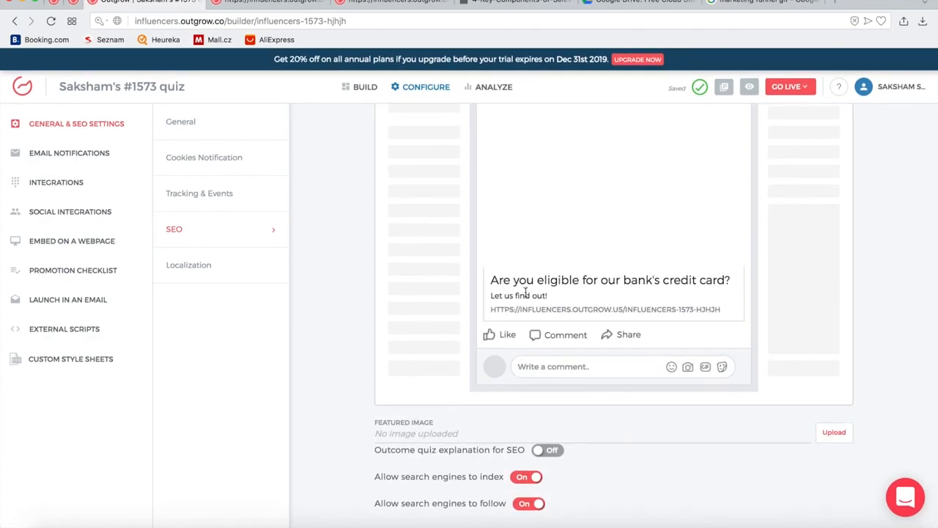
scroll(509, 296, "up", 5)
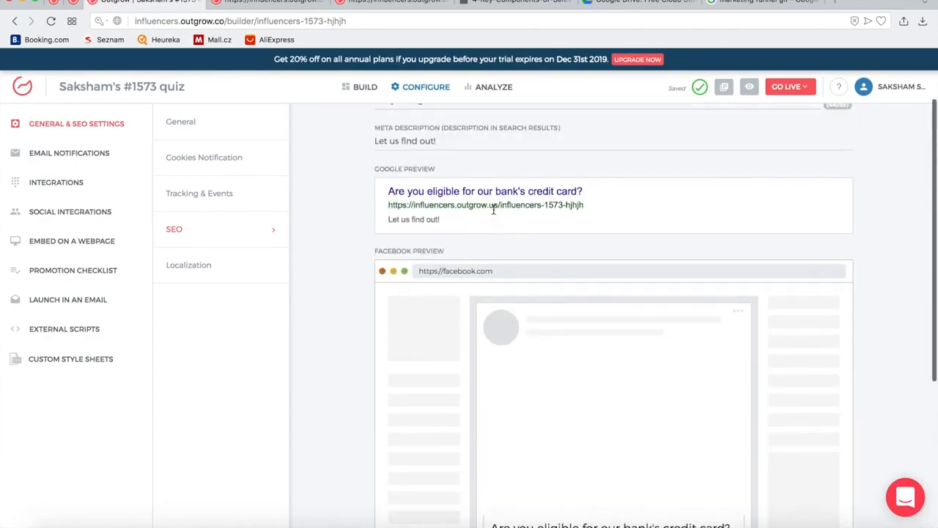
triple_click(443, 189)
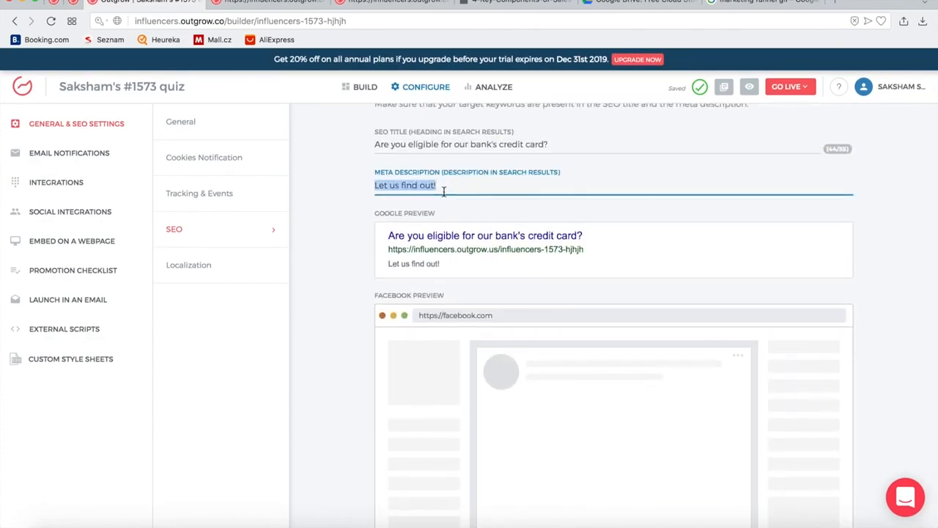
scroll(444, 190, "down", 4)
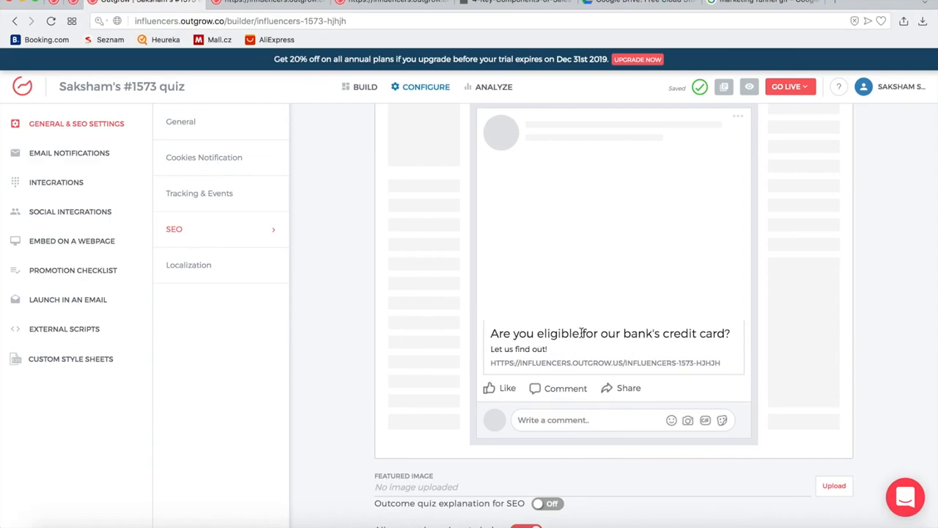
left_click(481, 287)
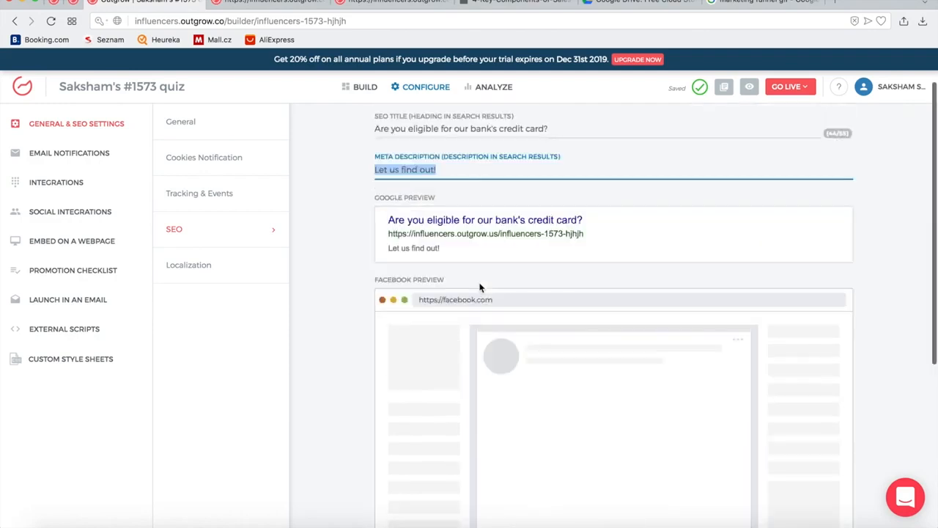
scroll(470, 247, "down", 5)
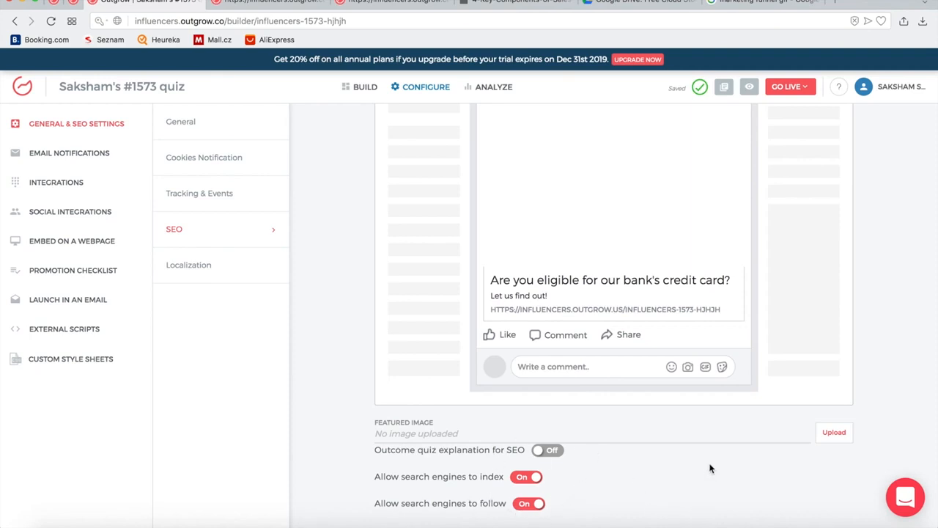
- Open the email notification settings and enable the custom email to leads
left_click(102, 153)
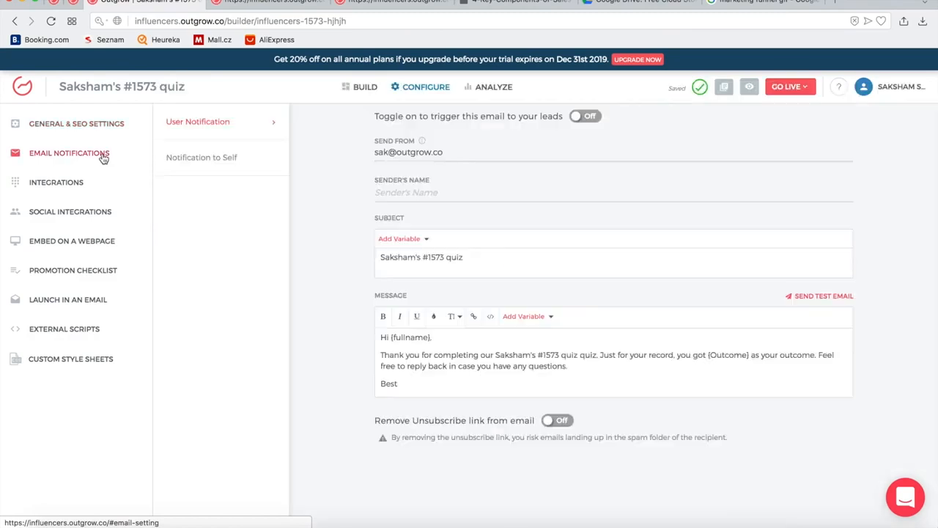
scroll(572, 178, "up", 2)
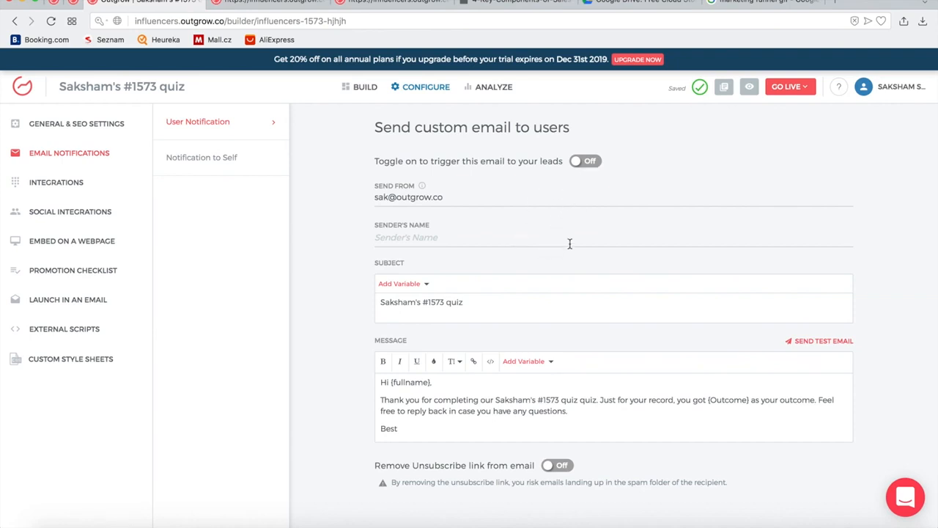
left_click(587, 161)
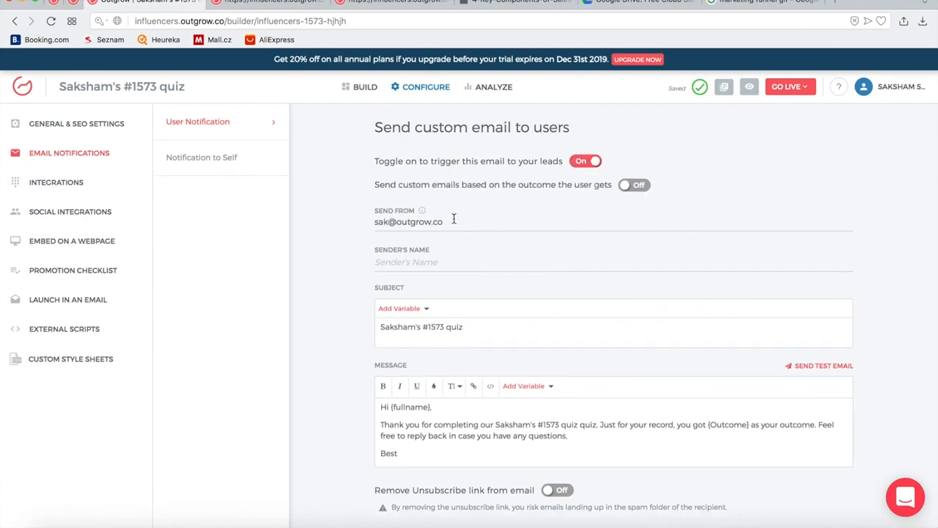
- Examine the user notification's sender, subject and message fields and the variables available for the message
triple_click(416, 224)
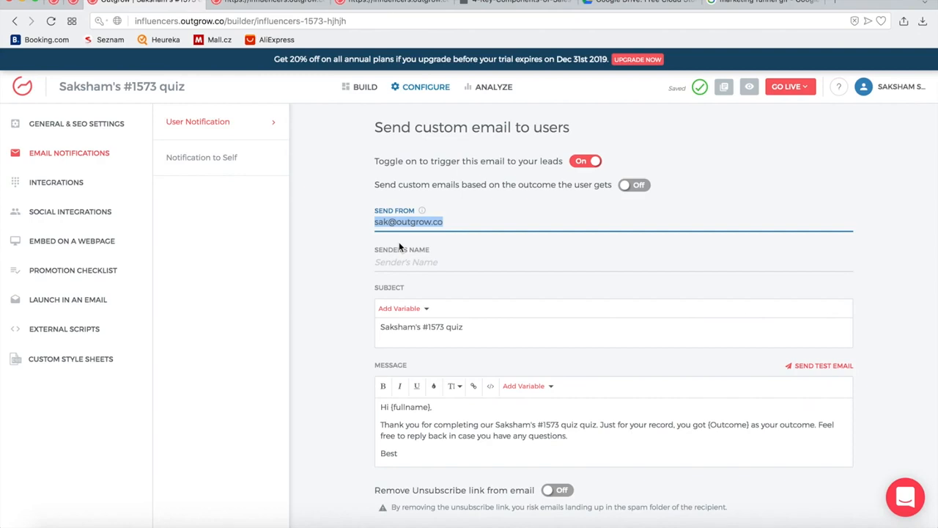
scroll(398, 245, "down", 1)
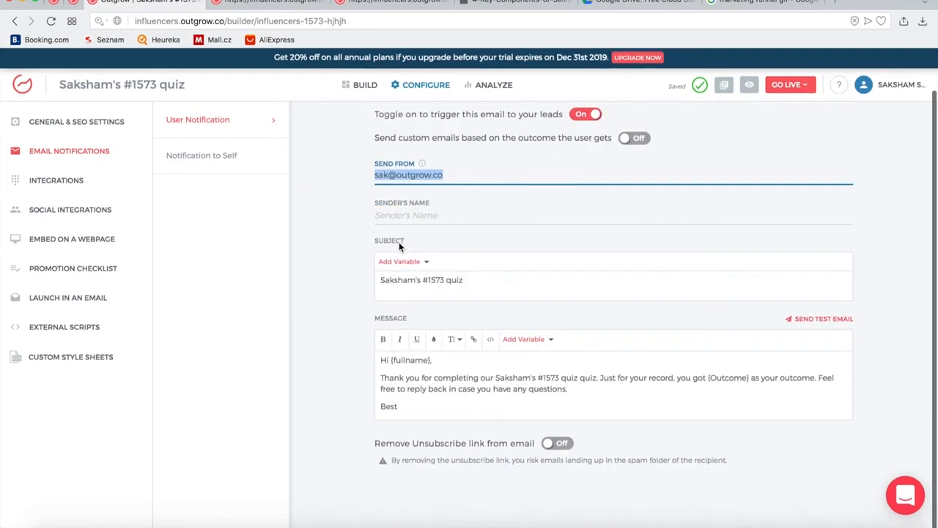
left_click(399, 283)
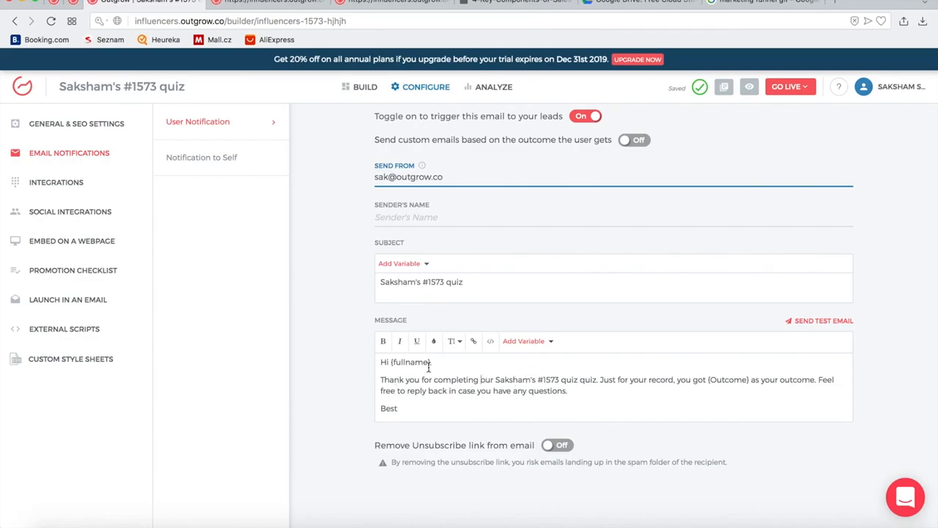
left_click(544, 347)
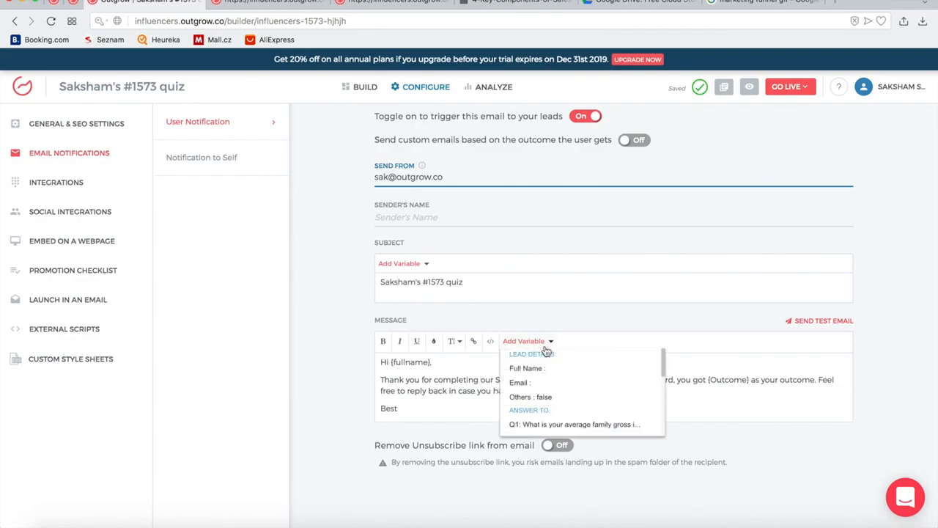
scroll(575, 392, "down", 8)
scroll(575, 392, "up", 8)
scroll(571, 398, "down", 2)
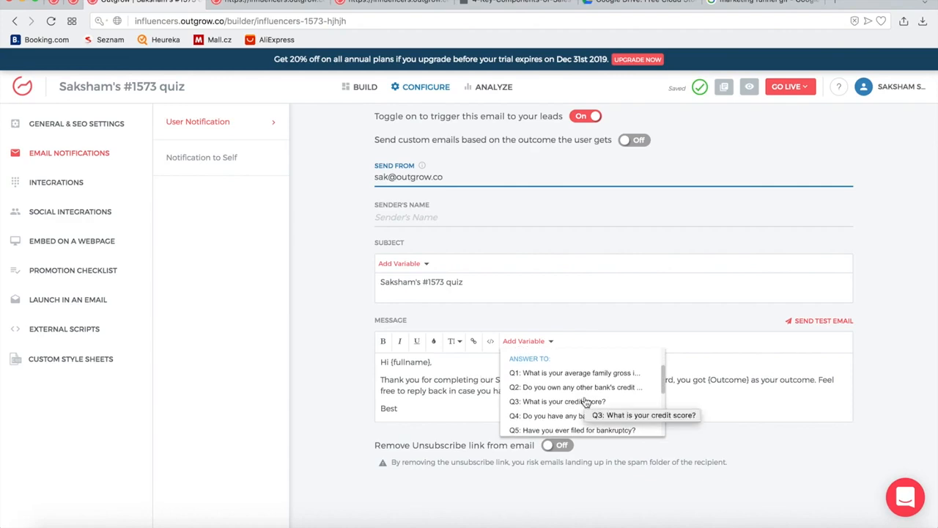
- Browse the question answer, outcome and UTM variables that can be inserted into the message to users
left_click(442, 365)
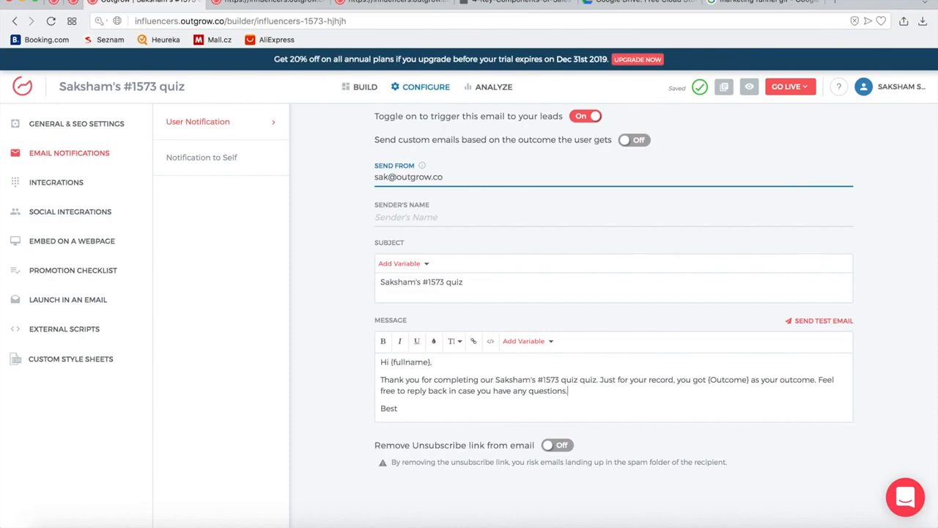
left_click(527, 341)
scroll(554, 391, "down", 2)
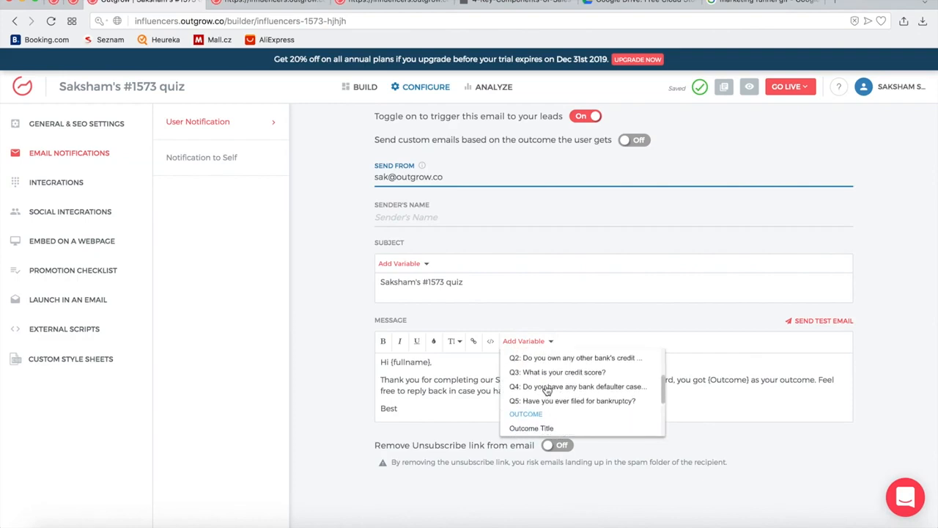
left_click(471, 398)
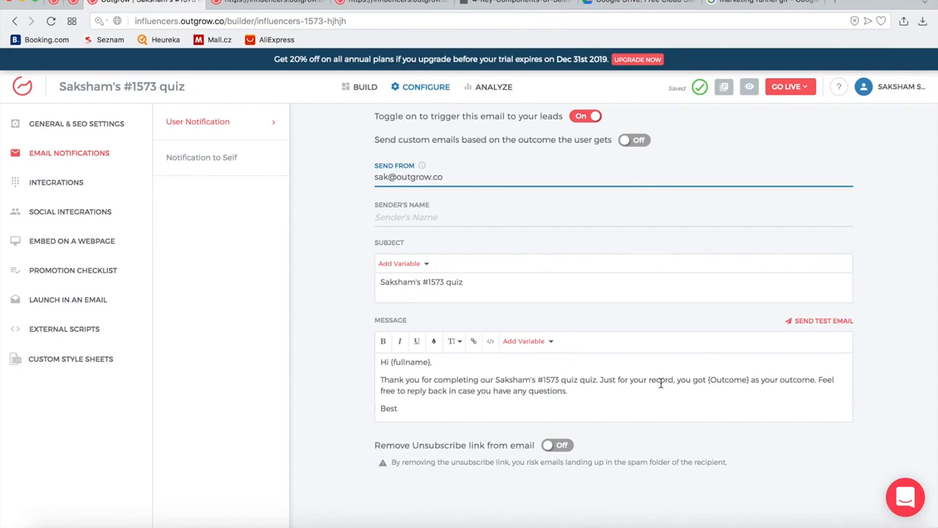
left_click(548, 342)
scroll(569, 398, "down", 4)
scroll(566, 402, "up", 3)
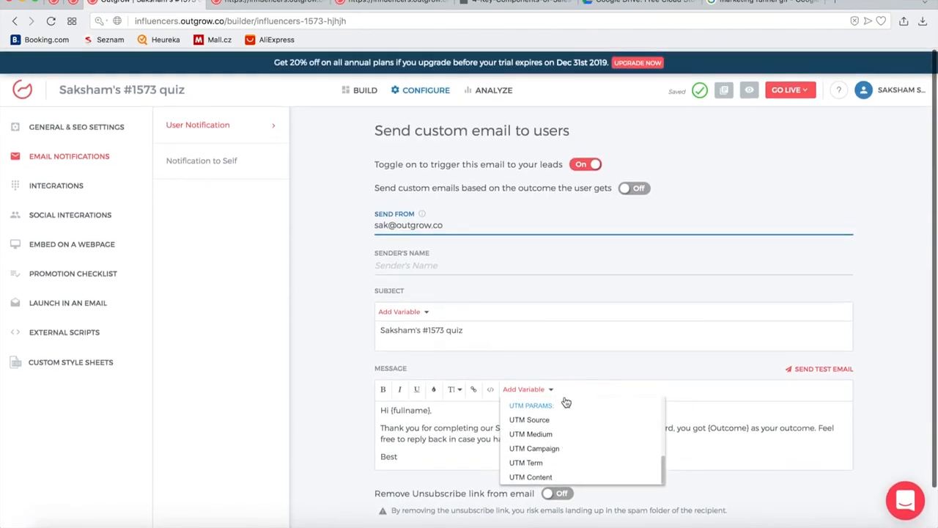
left_click(611, 350)
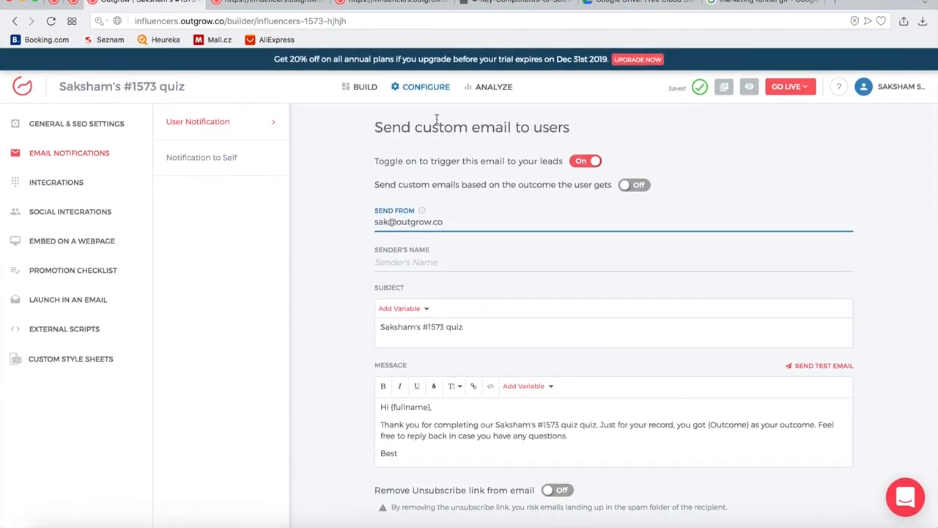
- Enable the notification to self for new leads and review its message and available variables
left_click(221, 157)
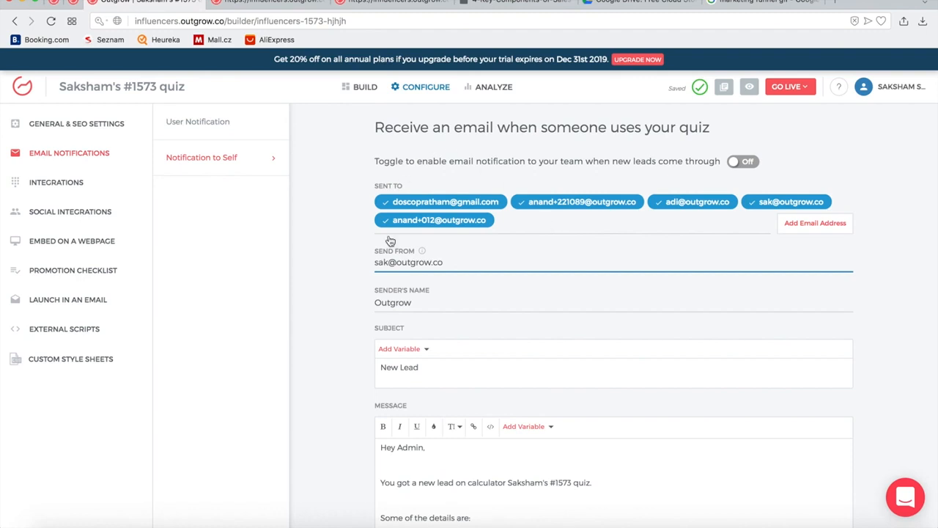
left_click(742, 164)
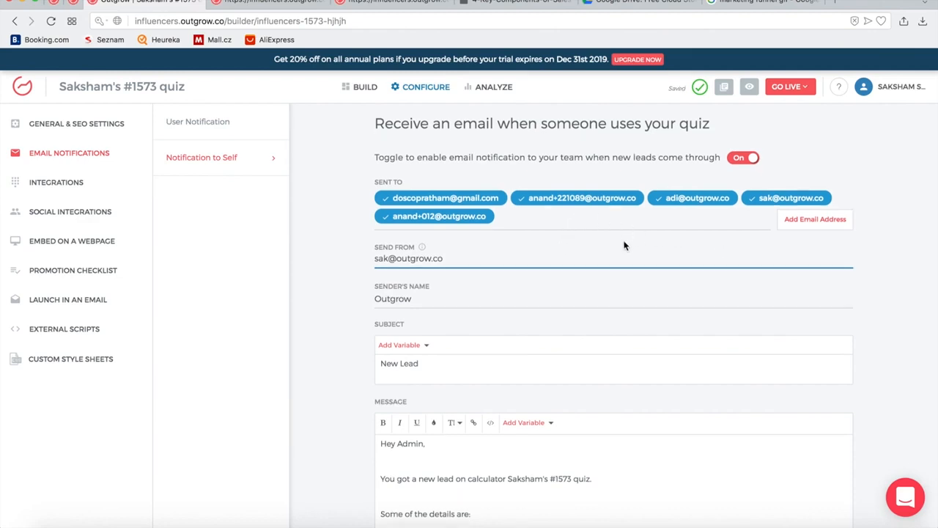
scroll(625, 246, "down", 3)
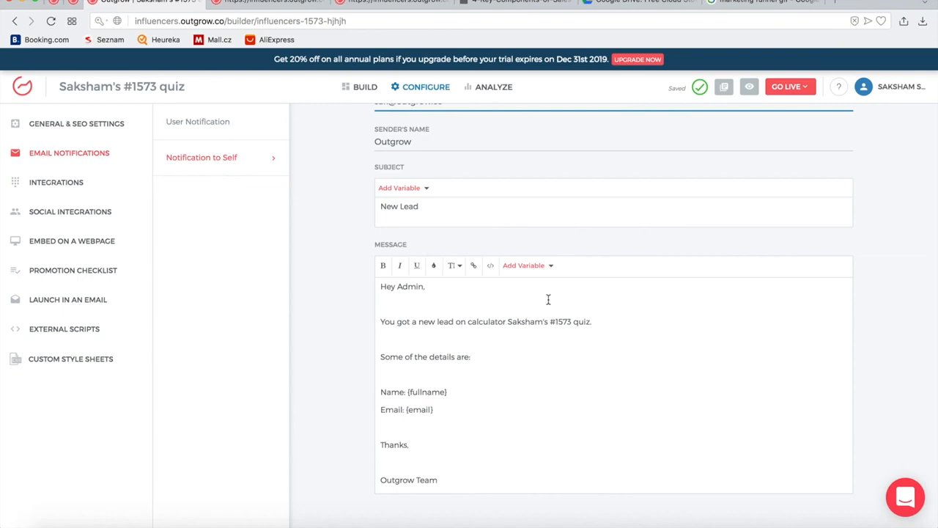
left_click(540, 268)
scroll(560, 313, "down", 10)
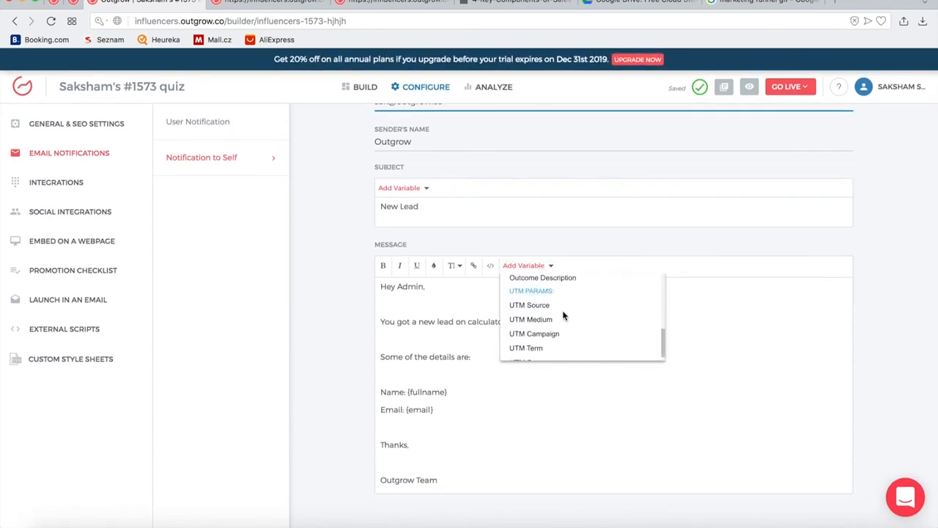
scroll(563, 315, "up", 10)
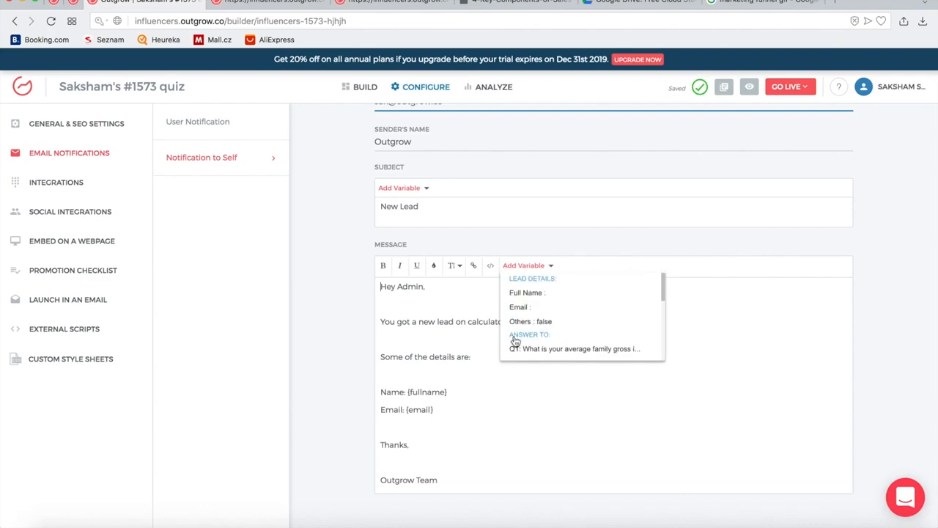
left_click(446, 349)
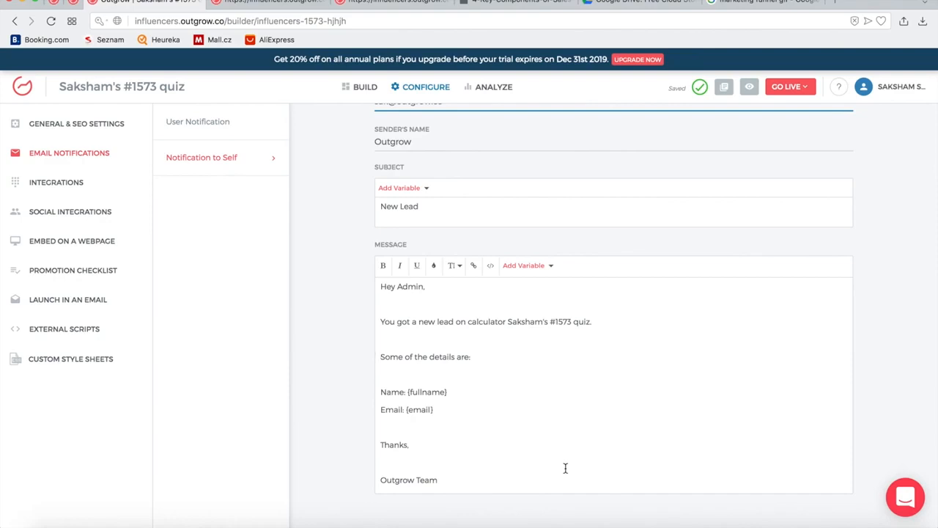
- Open the integrations settings and examine the full list of native integrations, from Salesforce to Insightly
left_click(87, 188)
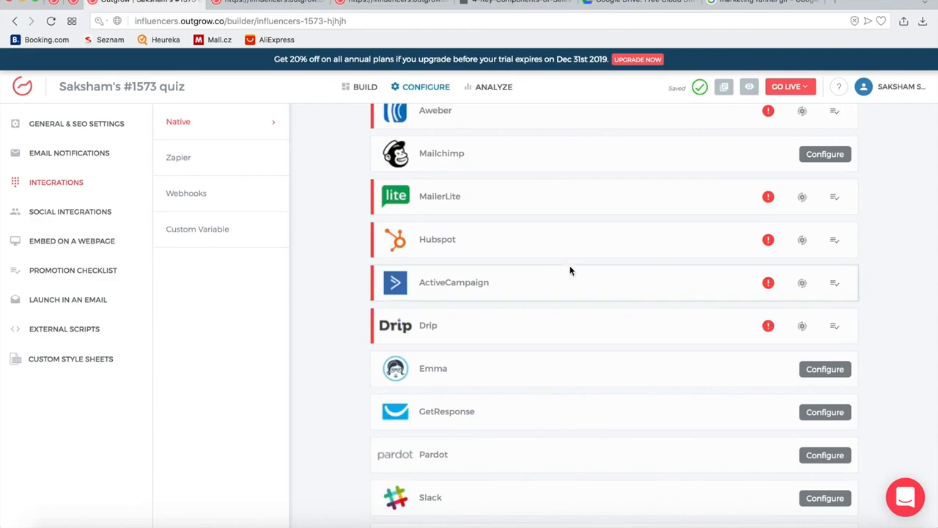
scroll(569, 268, "up", 5)
scroll(764, 195, "down", 15)
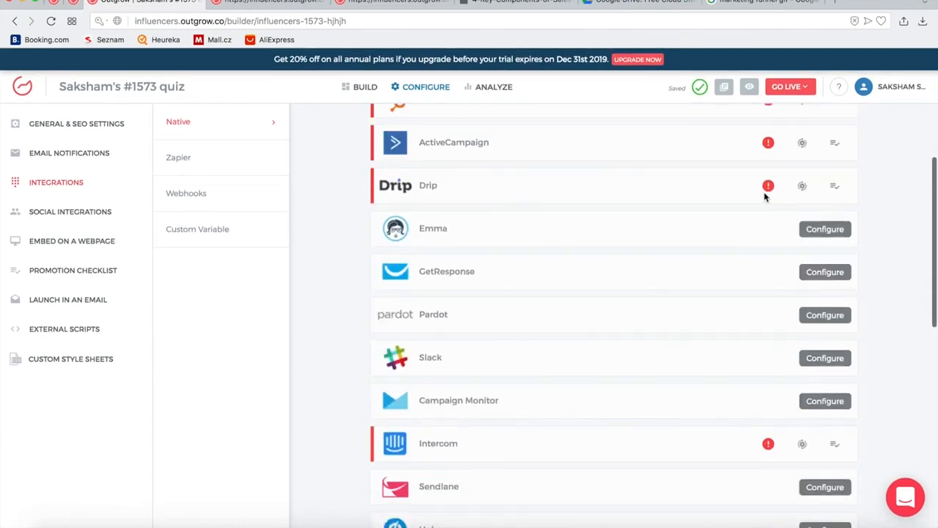
scroll(764, 195, "up", 15)
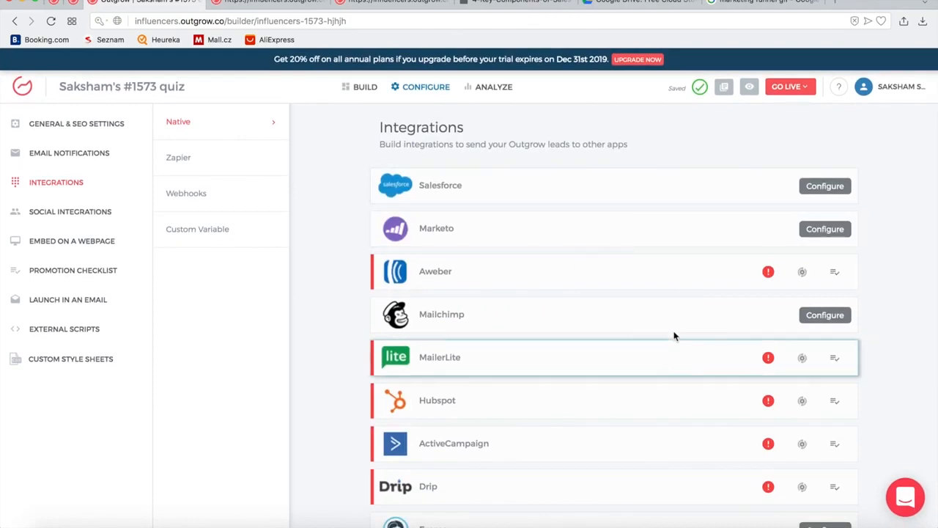
scroll(642, 276, "down", 8)
scroll(643, 278, "down", 3)
scroll(642, 278, "up", 10)
scroll(542, 487, "down", 4)
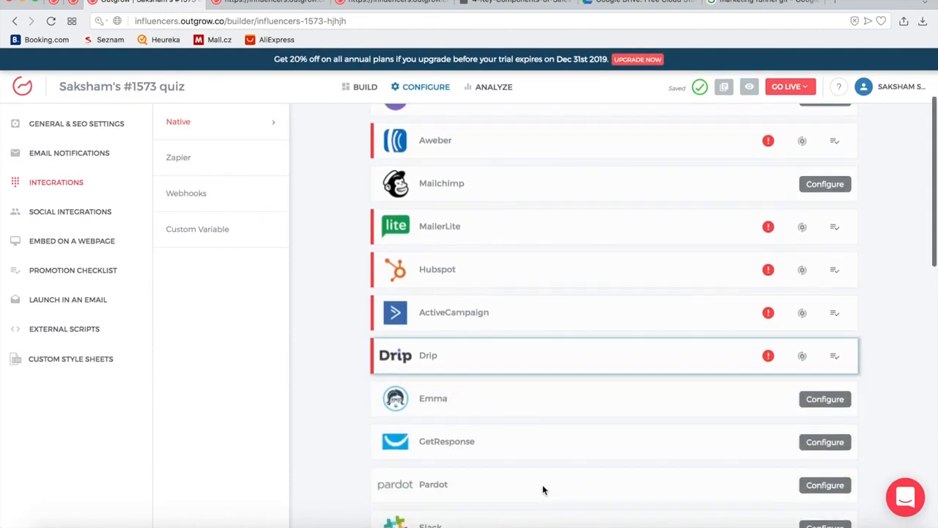
scroll(552, 316, "down", 3)
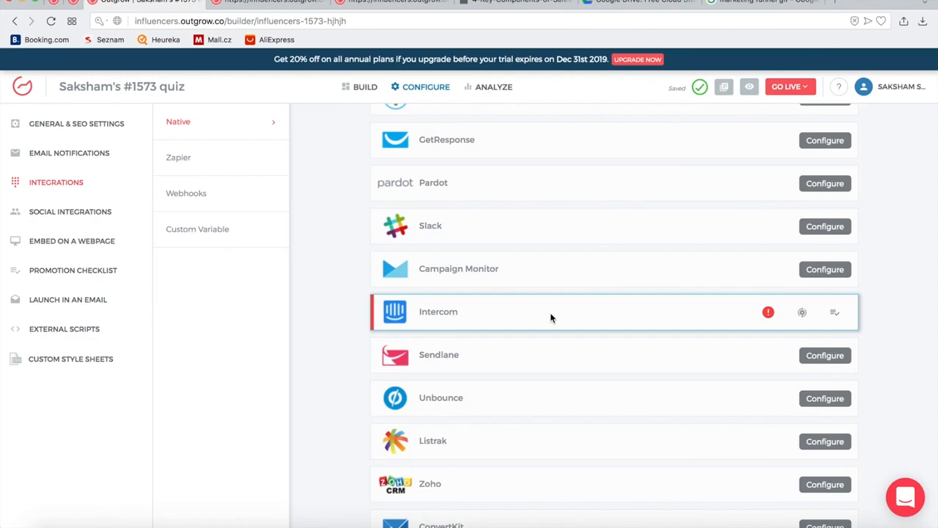
scroll(551, 317, "down", 6)
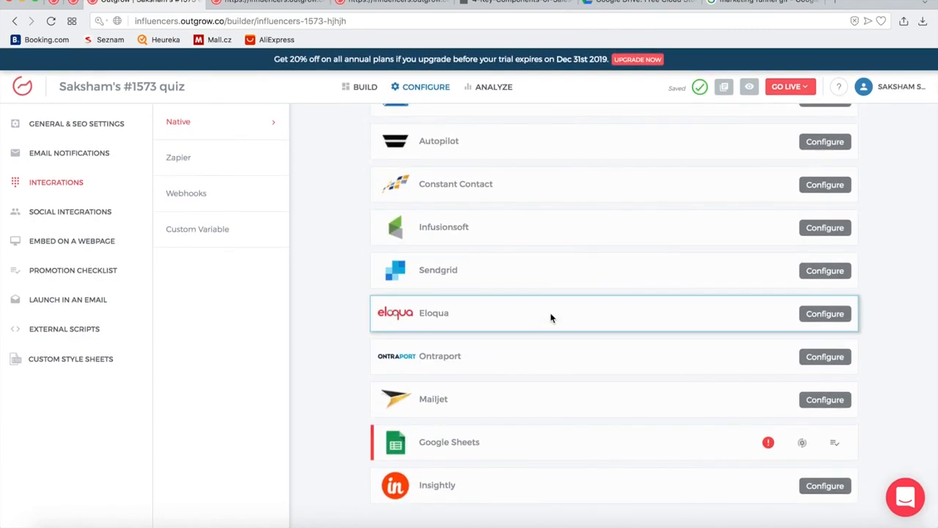
scroll(551, 318, "up", 10)
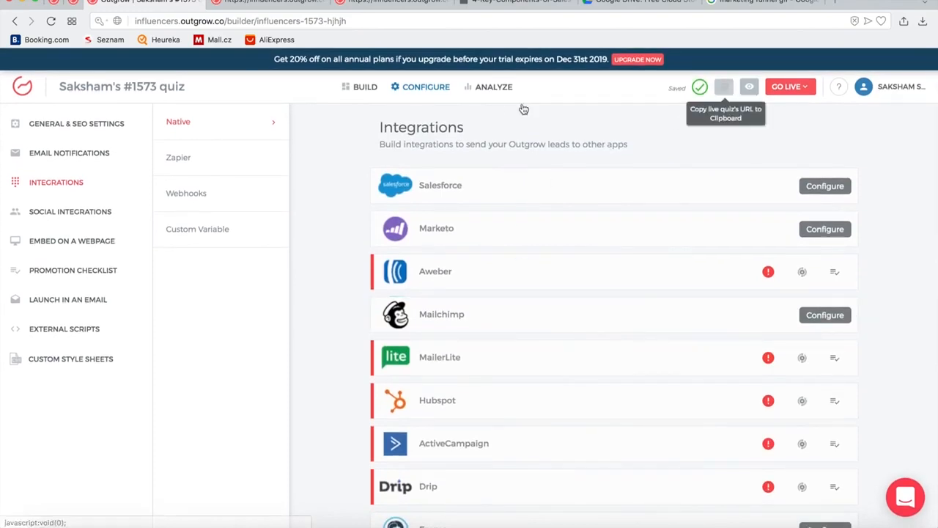
- Return to the quiz builder, open the lead generation form and switch the preview to desktop view
left_click(356, 88)
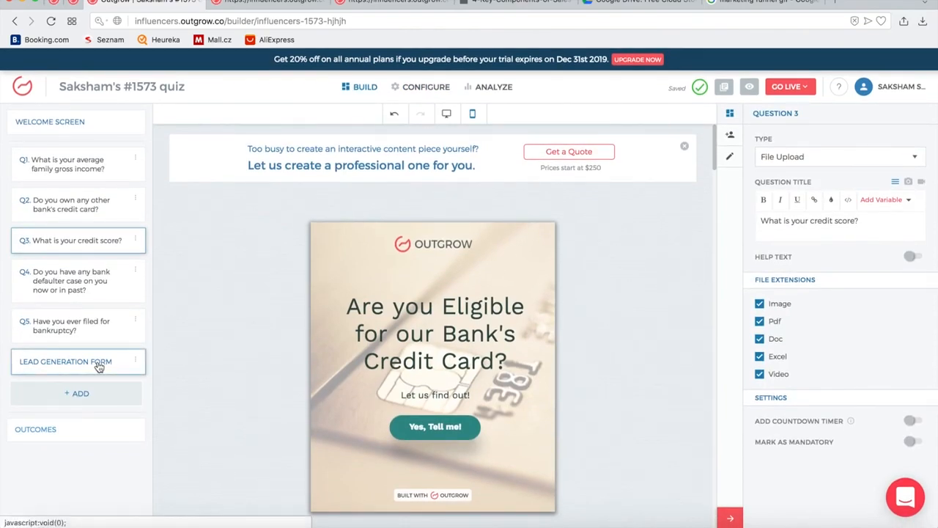
left_click(99, 363)
scroll(607, 262, "up", 3)
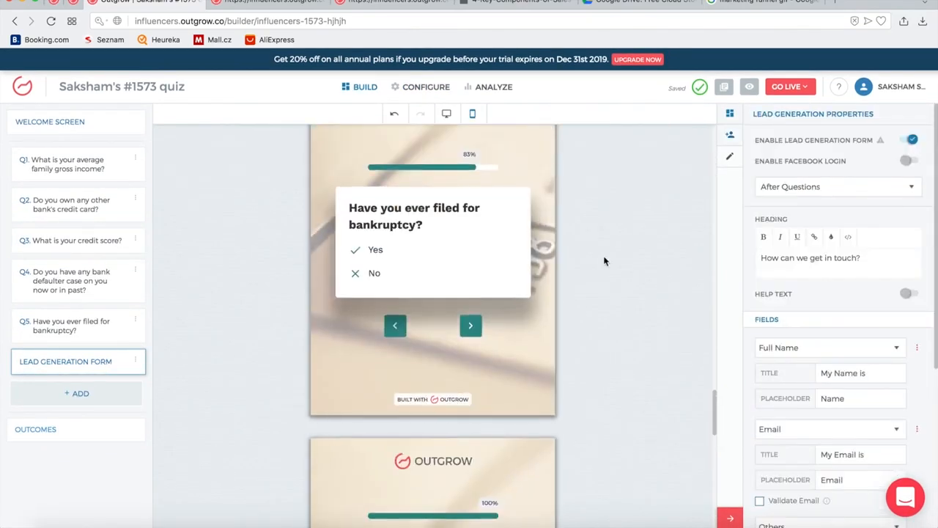
left_click(446, 113)
scroll(546, 273, "up", 2)
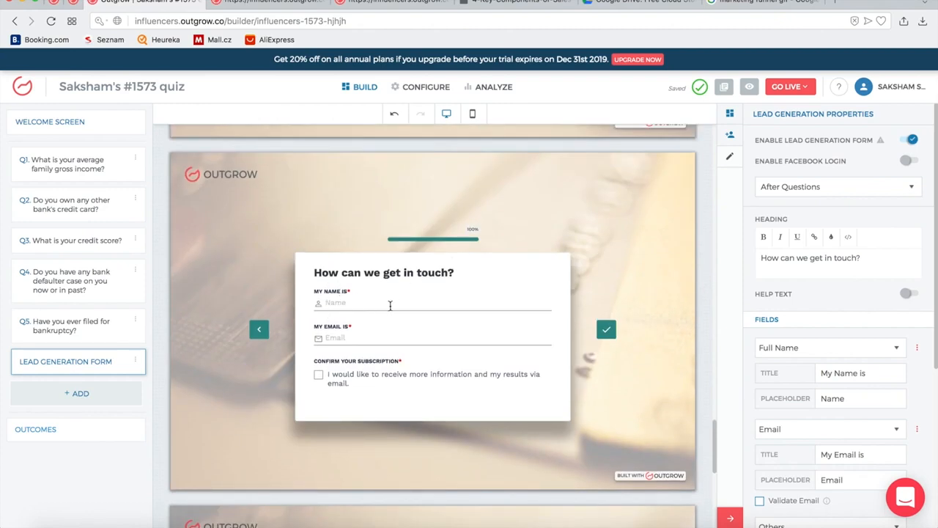
- Examine the lead generation form's available field types and the options for where the form appears in the quiz
scroll(822, 296, "down", 3)
left_click(803, 252)
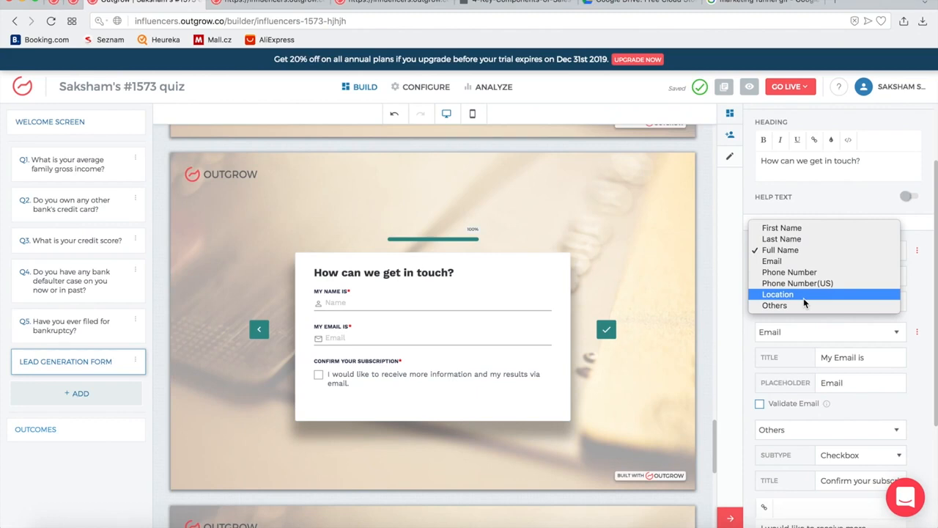
left_click(747, 329)
scroll(748, 330, "down", 2)
scroll(749, 329, "up", 4)
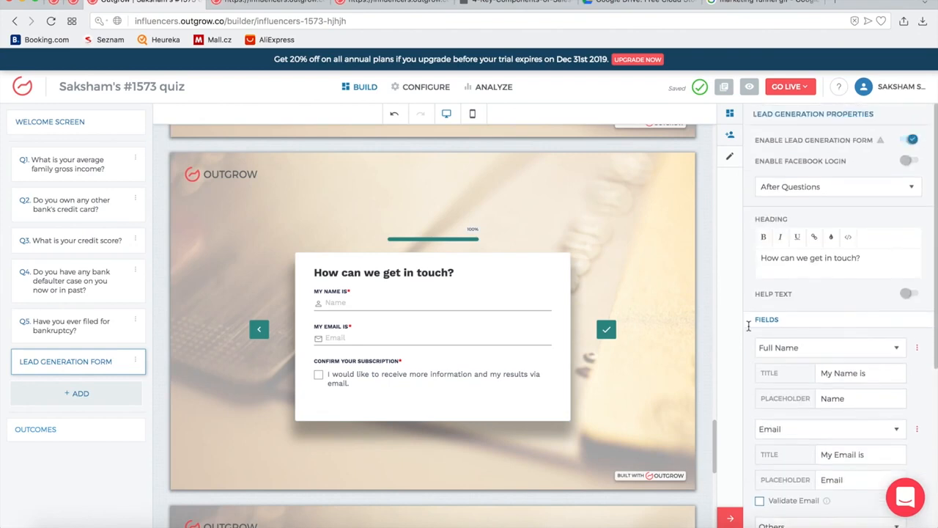
left_click(815, 188)
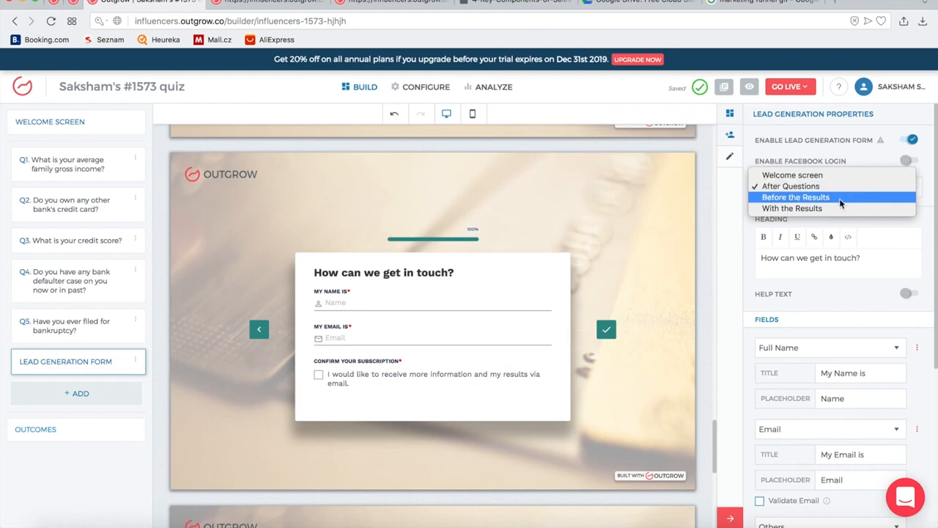
left_click(863, 151)
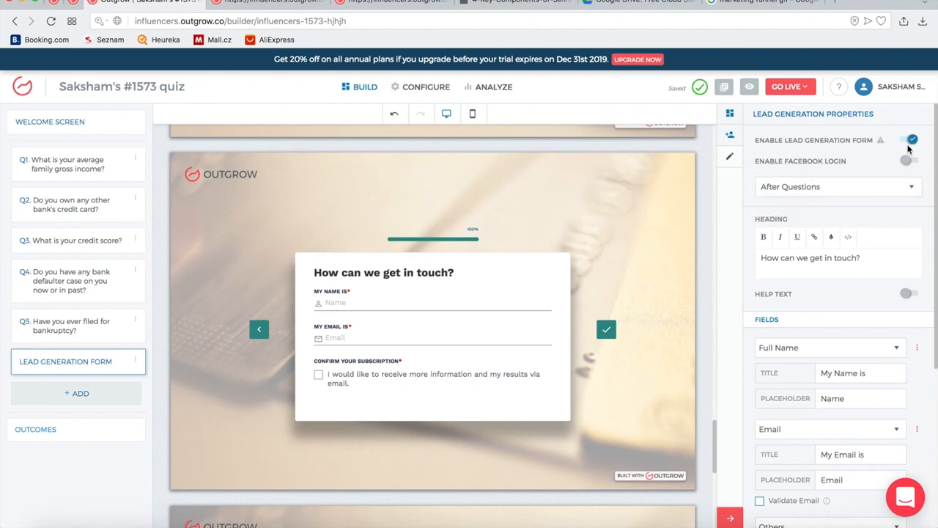
- Tick the subscription consent checkbox in the lead form preview and review the form's field properties and settings
scroll(626, 289, "down", 3)
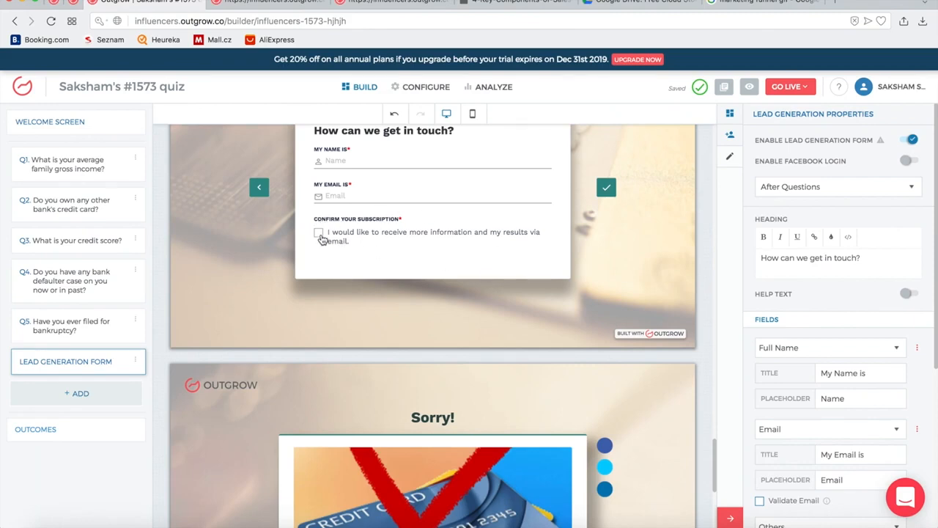
left_click(381, 232)
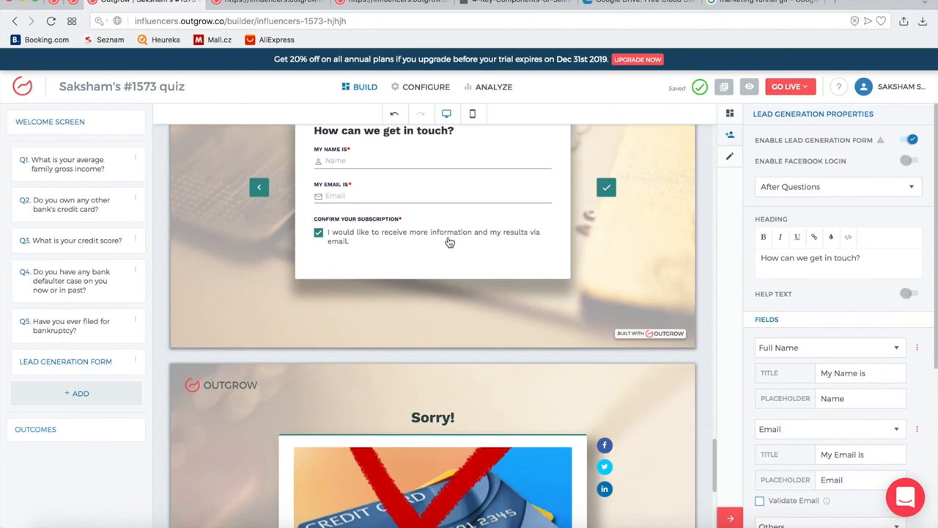
scroll(838, 293, "down", 5)
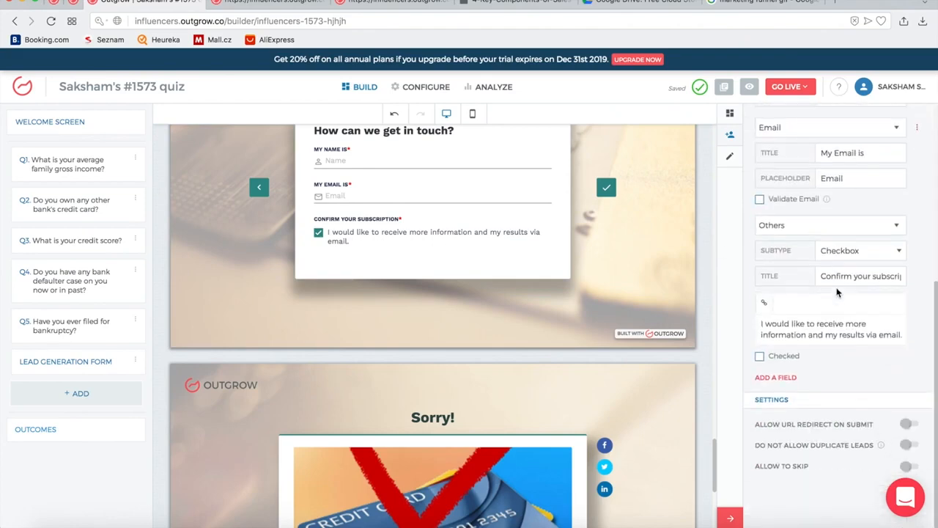
scroll(837, 293, "up", 5)
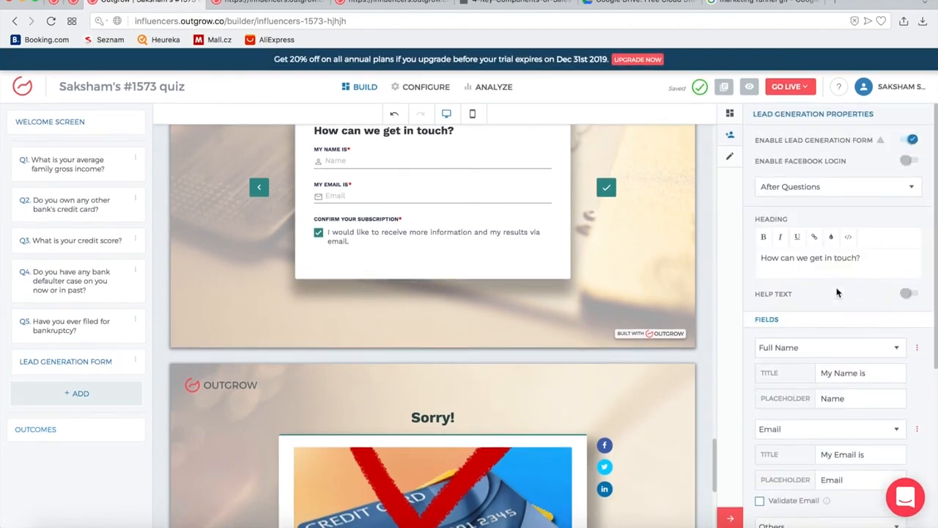
scroll(625, 257, "down", 3)
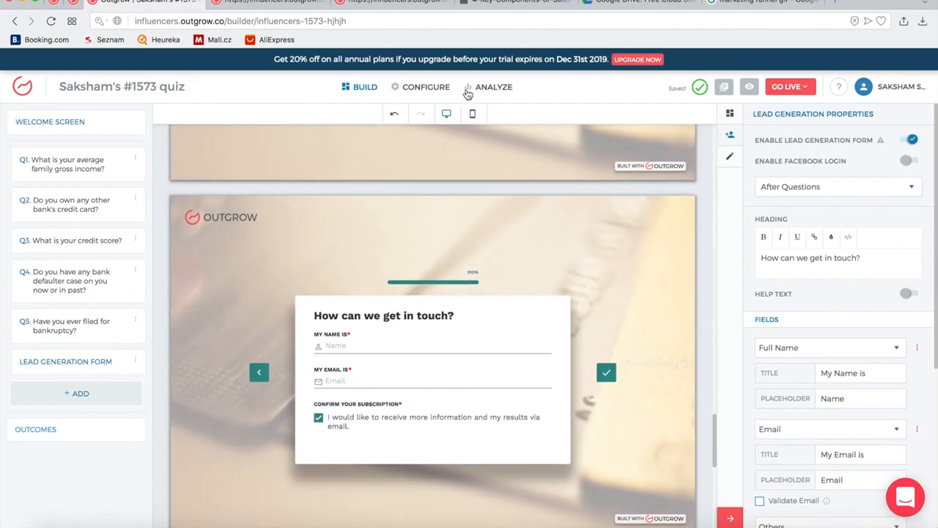
- Take the quiz live, copy its public URL and close the sharing dialog
left_click(788, 86)
left_click(772, 198)
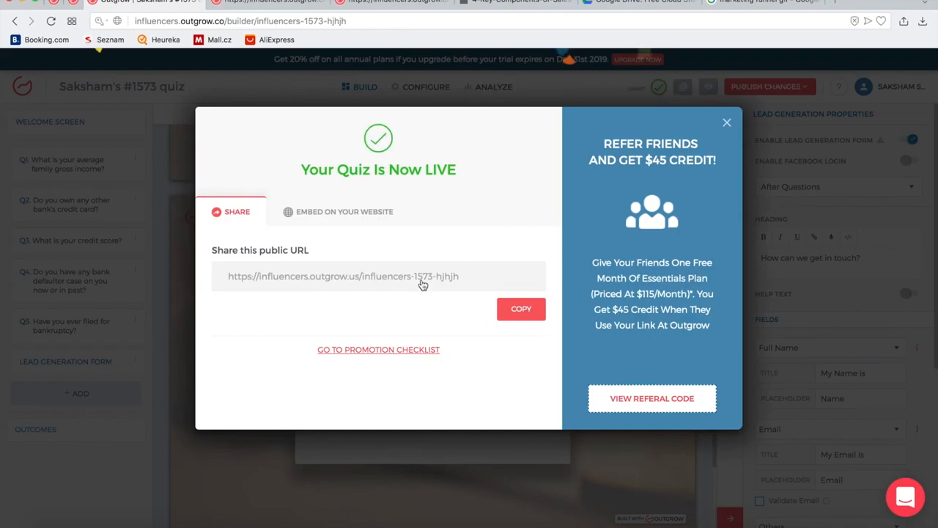
left_click(520, 314)
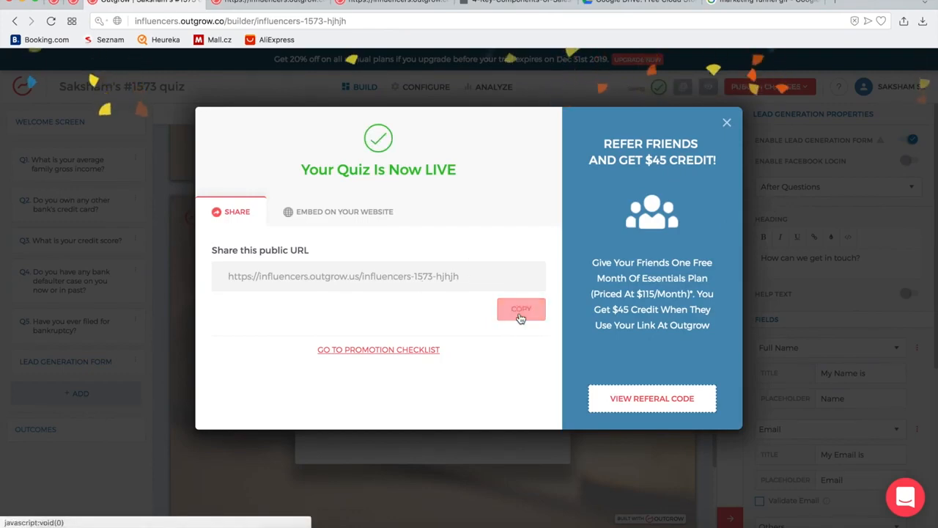
left_click(565, 103)
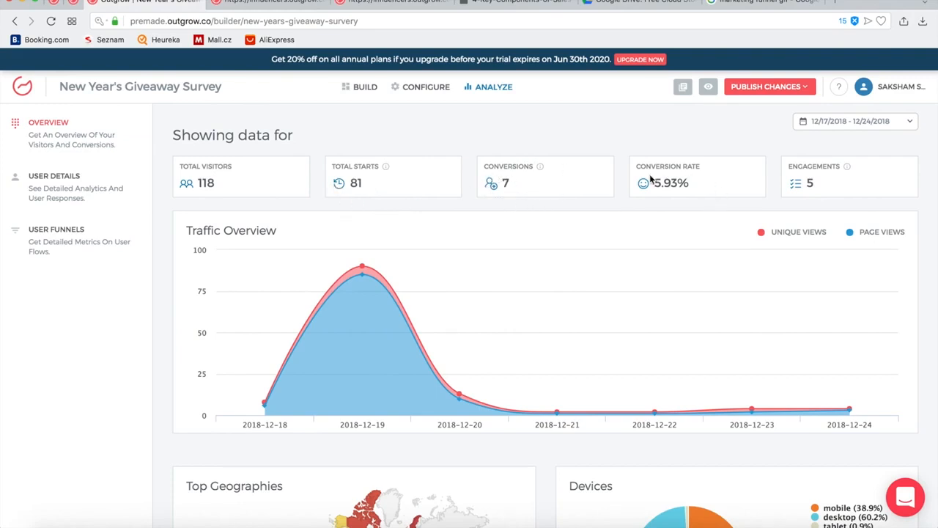
- Review the survey's analytics overview: the engagements definition, traffic chart, top geographies, devices, traffic sources and browser breakdowns
mouse_move(847, 167)
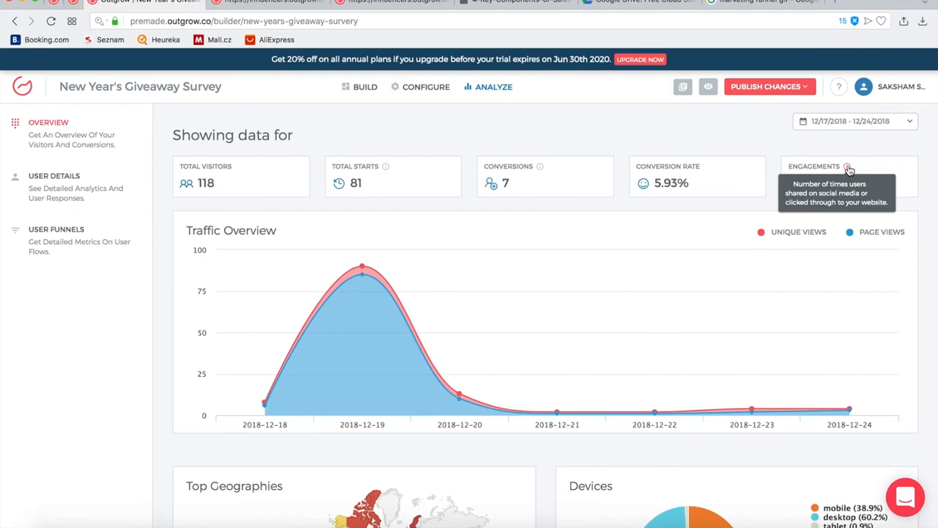
scroll(586, 288, "down", 3)
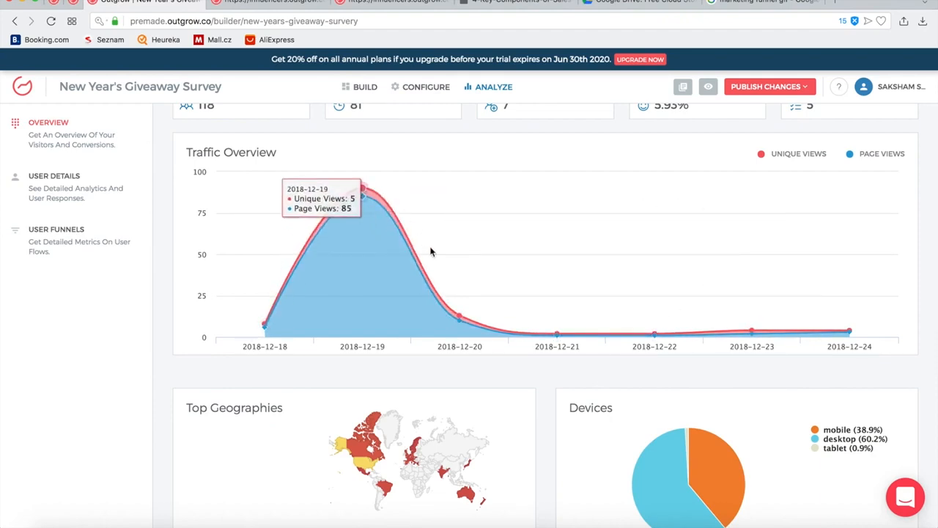
scroll(756, 306, "down", 2)
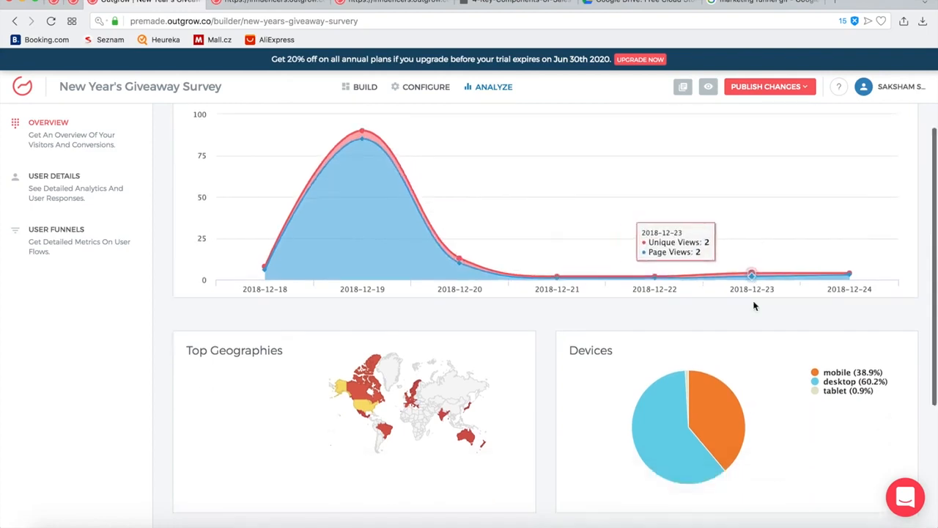
scroll(755, 306, "down", 5)
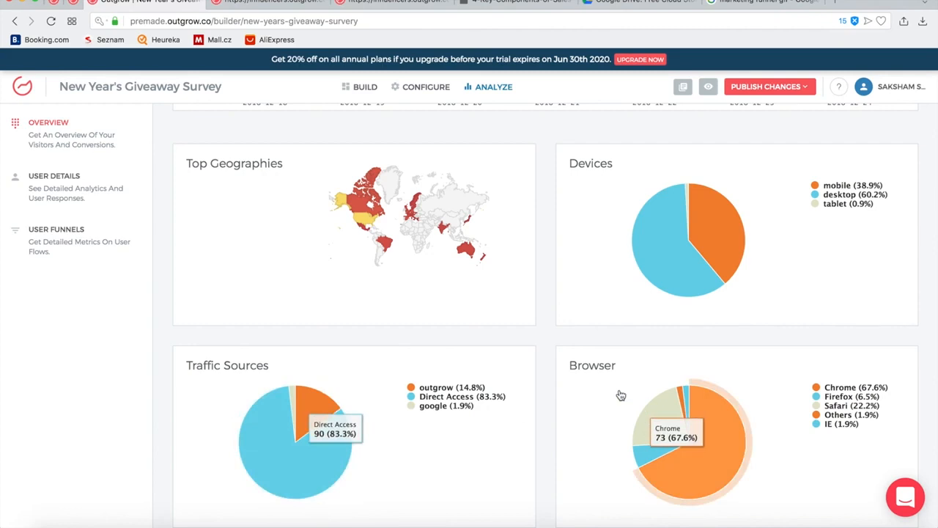
scroll(614, 392, "down", 1)
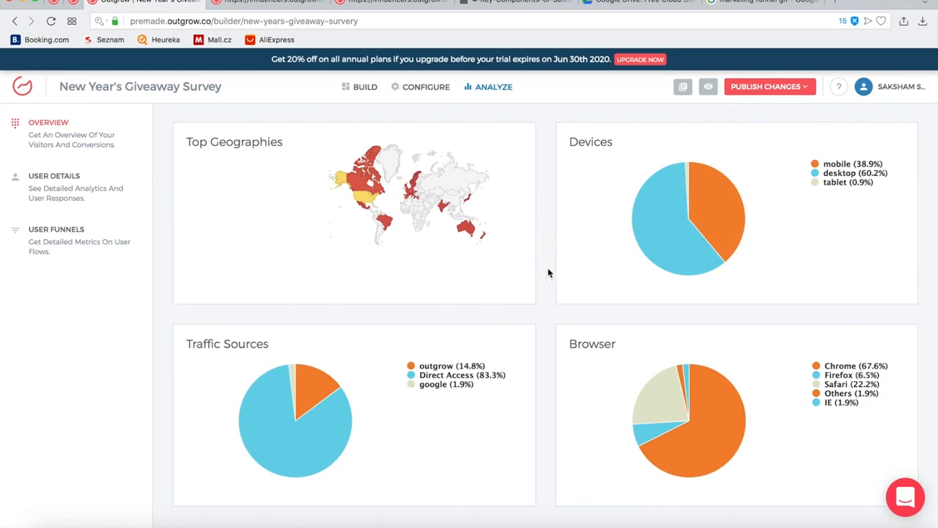
scroll(487, 384, "up", 1)
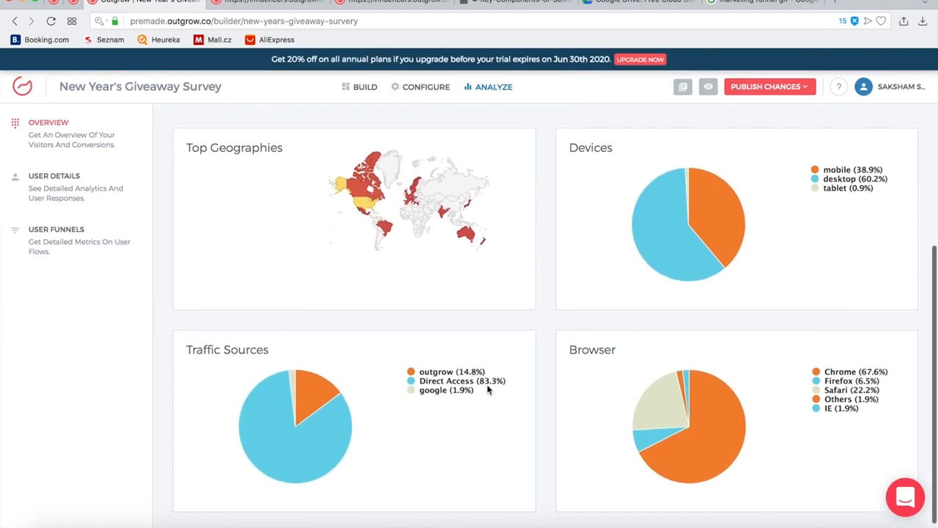
scroll(486, 384, "up", 5)
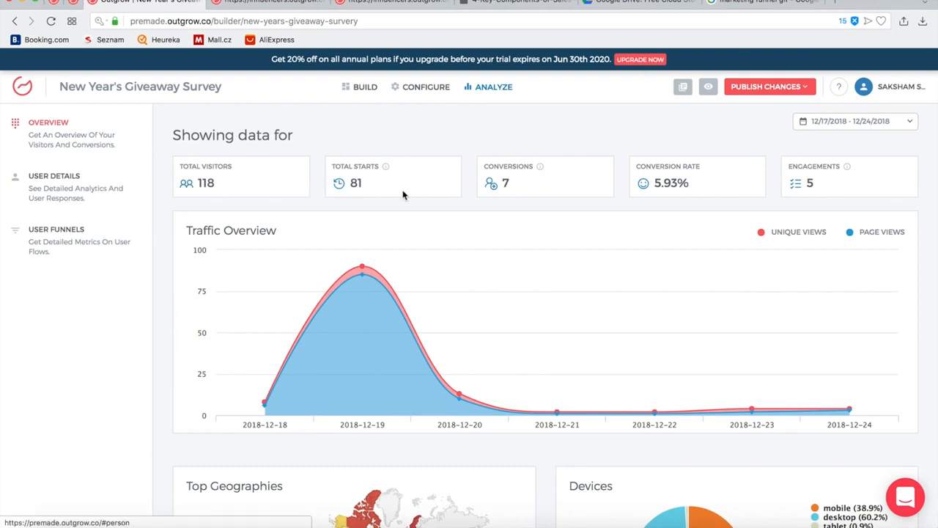
scroll(400, 192, "down", 5)
scroll(402, 195, "up", 5)
- Open the survey's user details and examine all columns of the leads table through to the redo count
left_click(65, 194)
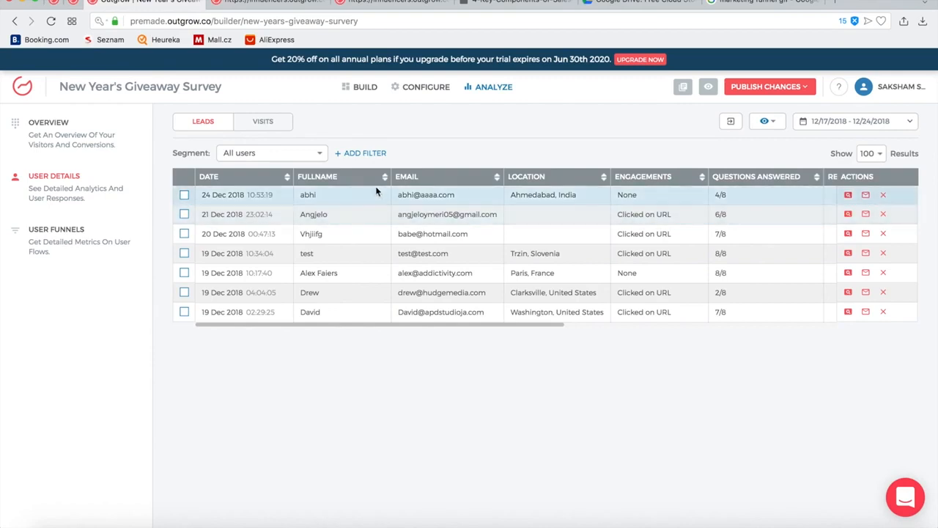
scroll(471, 201, "right", 5)
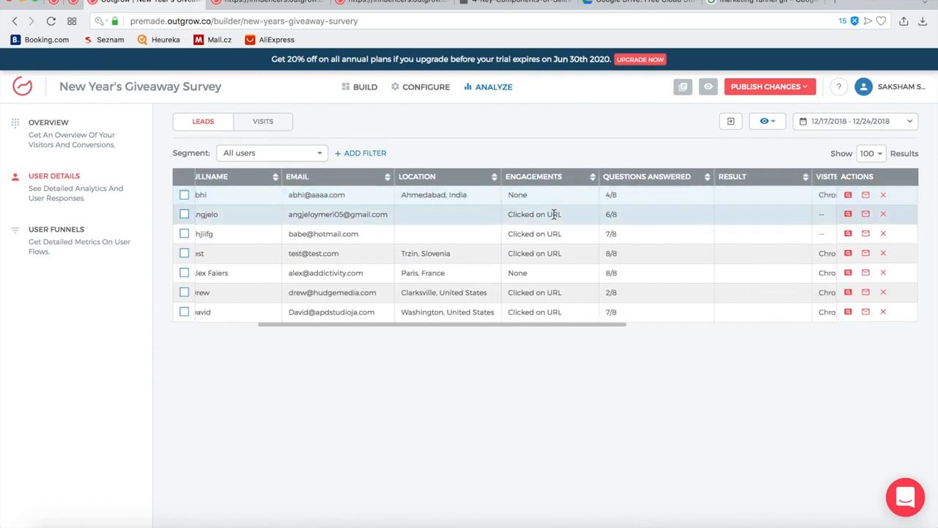
scroll(553, 213, "right", 5)
scroll(465, 281, "right", 2)
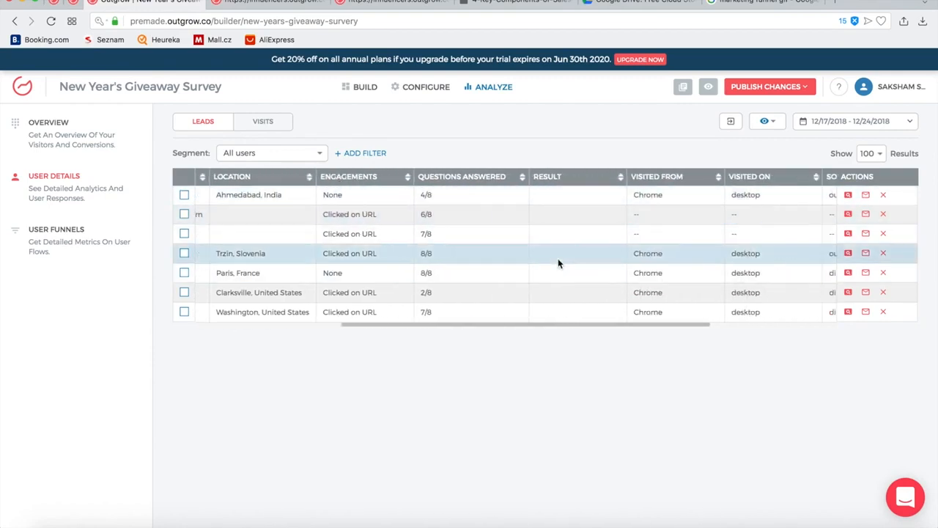
scroll(558, 262, "right", 5)
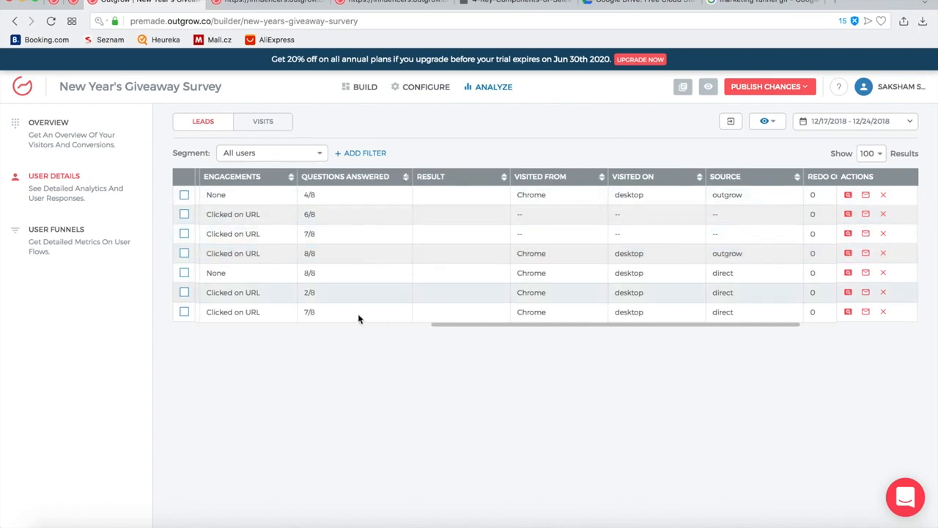
scroll(498, 263, "right", 3)
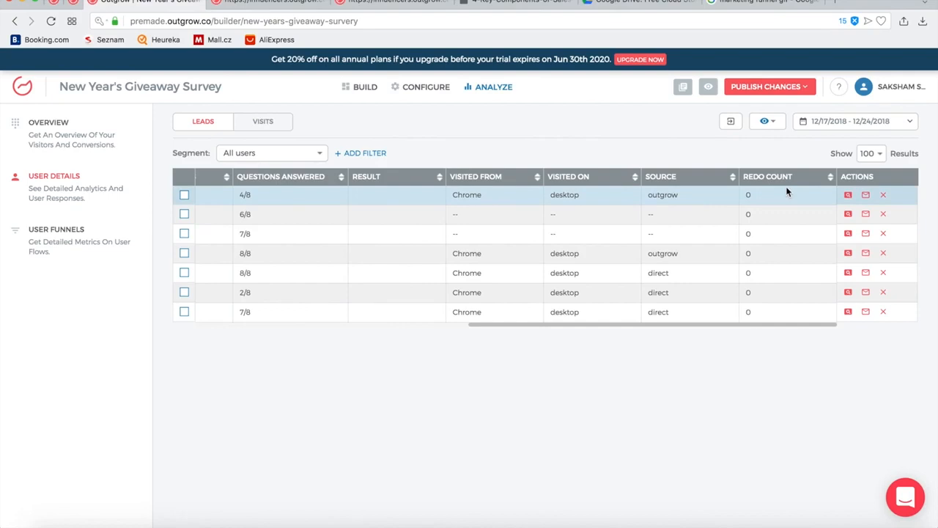
- View the individual question responses of the first lead in the table, then close the response details
left_click(848, 196)
scroll(848, 197, "down", 2)
scroll(848, 196, "up", 2)
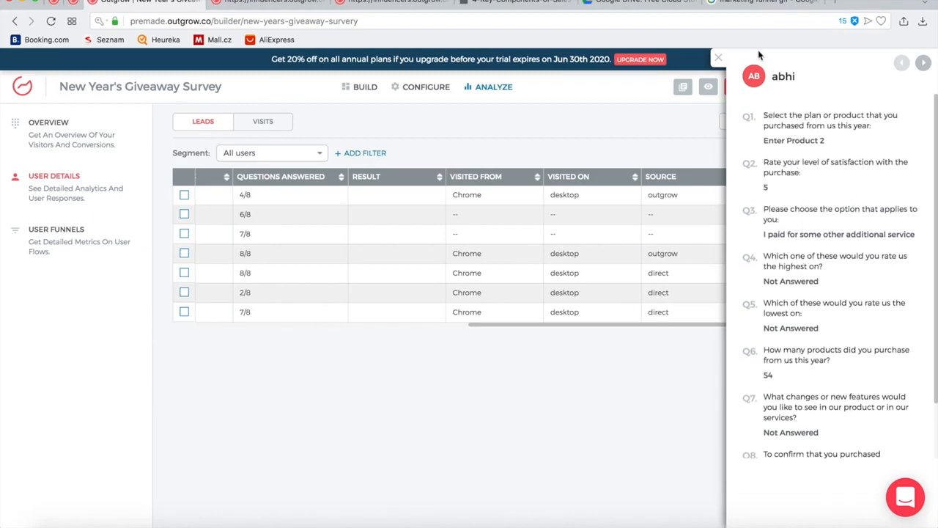
left_click(719, 57)
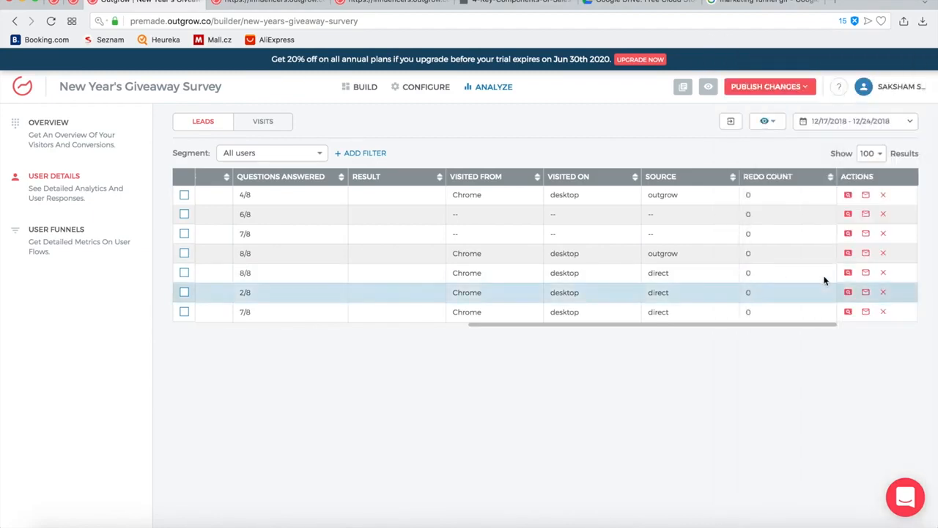
- Export the survey's leads as a spreadsheet and dismiss the notice
scroll(823, 280, "left", 10)
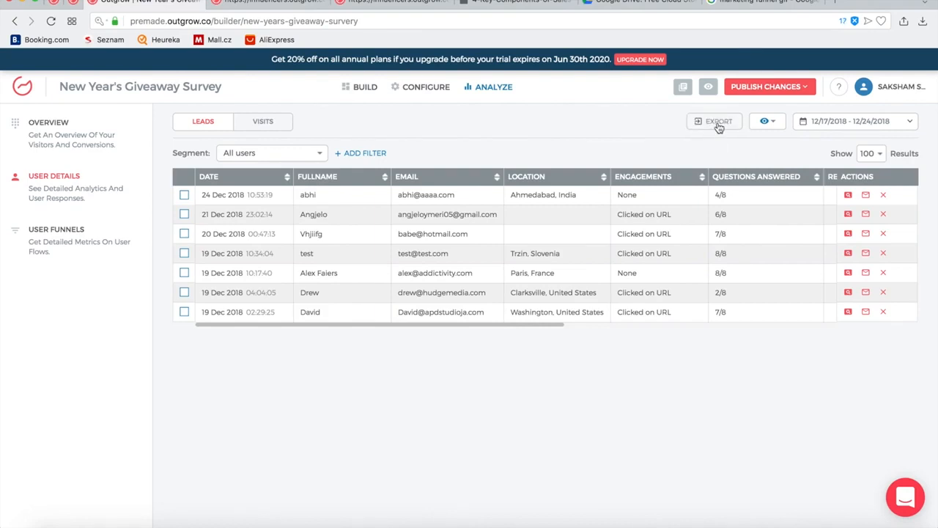
left_click(718, 123)
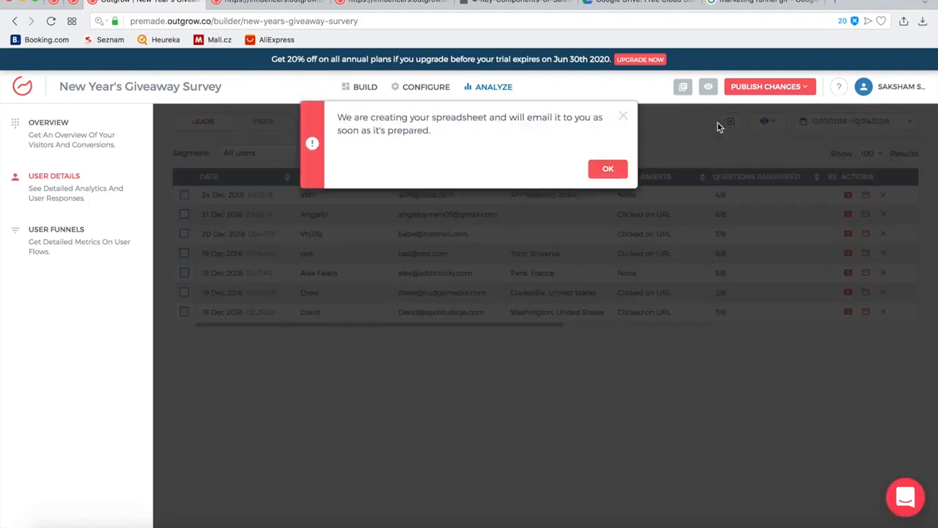
left_click(608, 169)
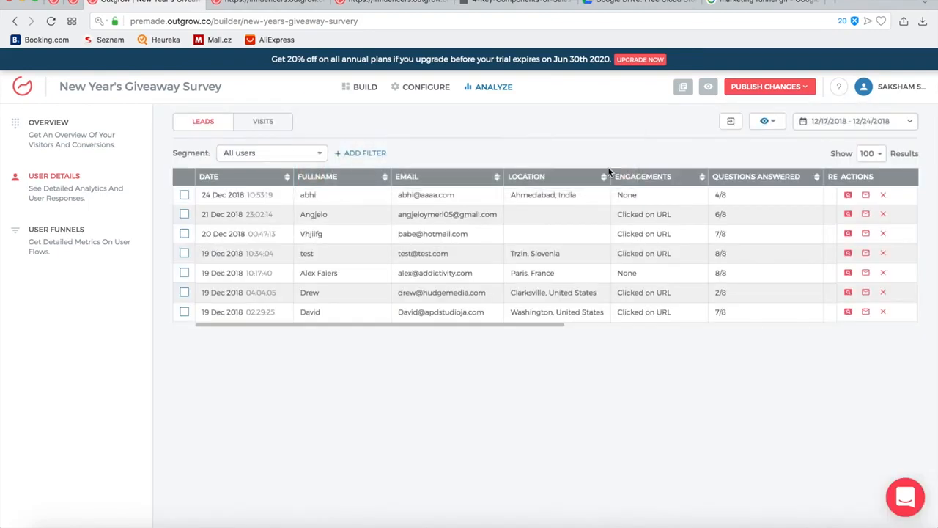
- Limit the leads table to the date range 12/17/2018 - 12/20/2018
left_click(857, 123)
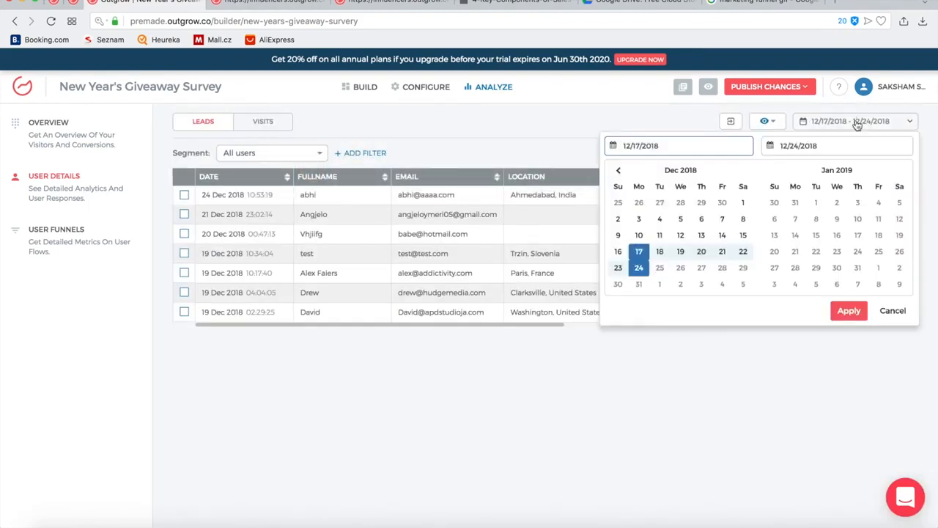
left_click(646, 254)
left_click(701, 254)
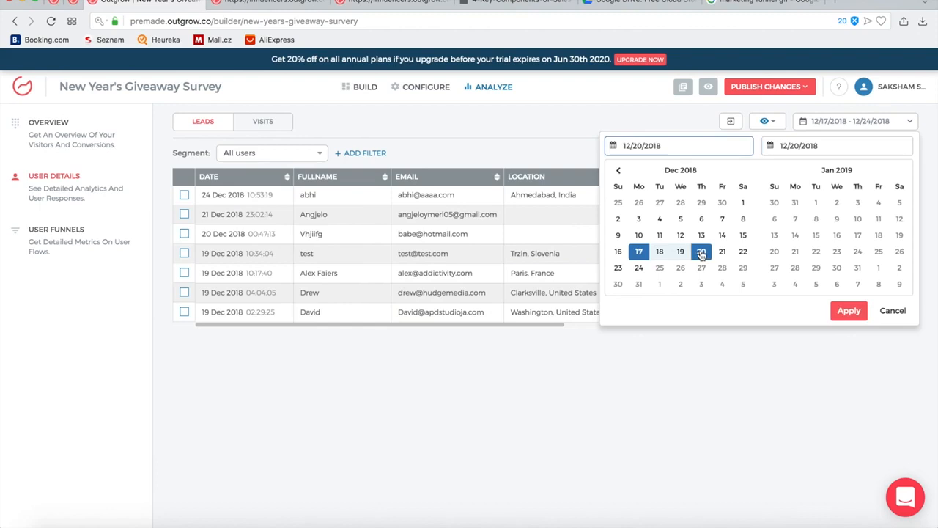
left_click(845, 310)
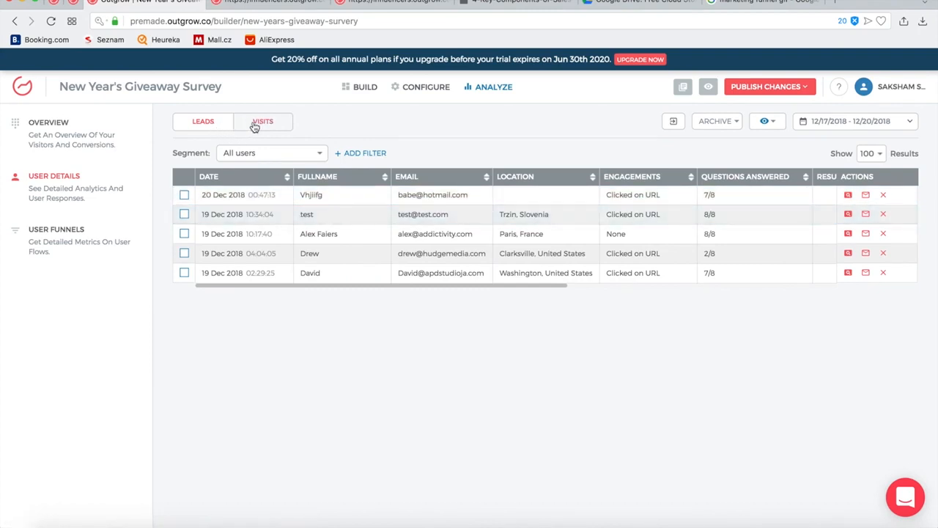
- Switch the user details to the visits list and examine its entries and all its columns
left_click(210, 122)
left_click(270, 126)
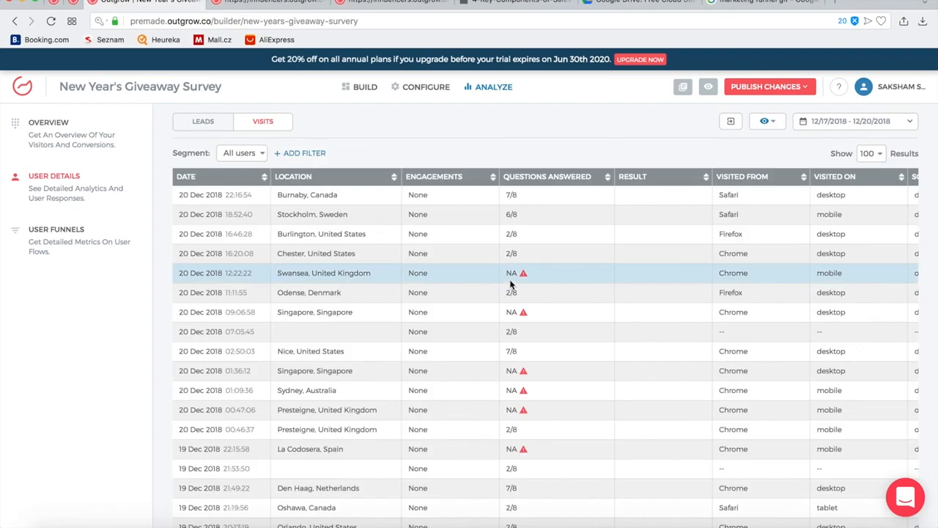
scroll(511, 284, "down", 15)
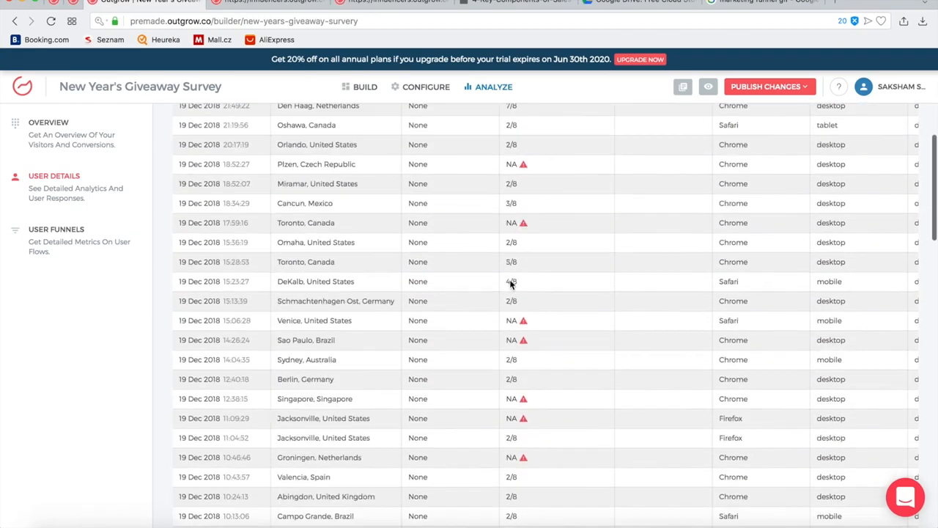
scroll(510, 281, "down", 20)
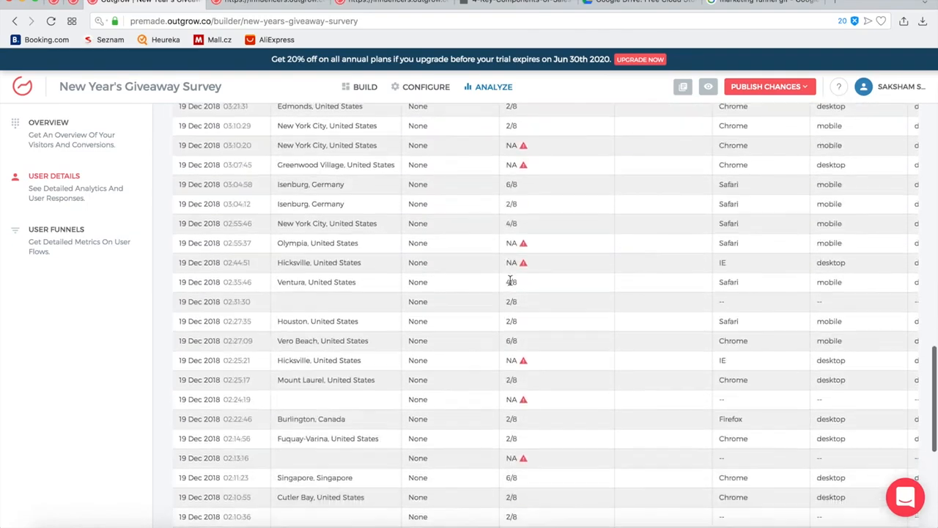
scroll(510, 280, "up", 20)
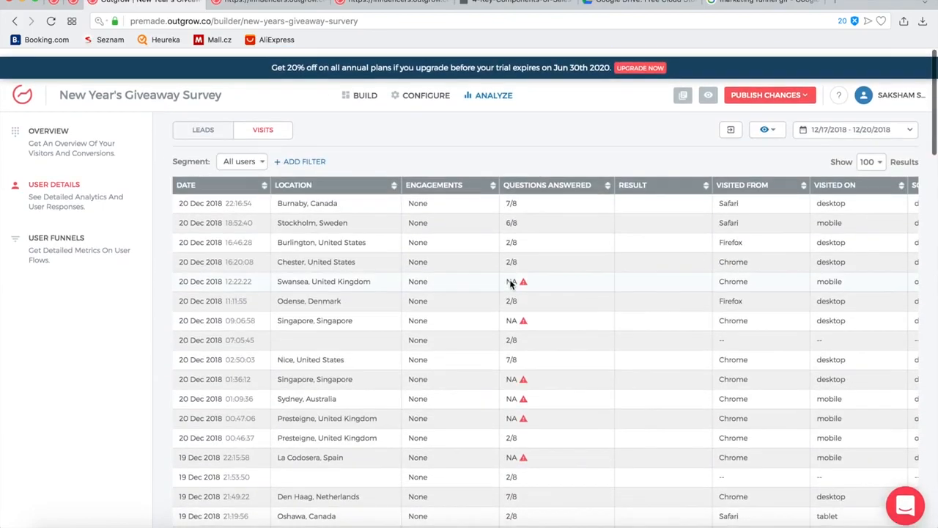
scroll(653, 429, "right", 5)
scroll(653, 427, "left", 5)
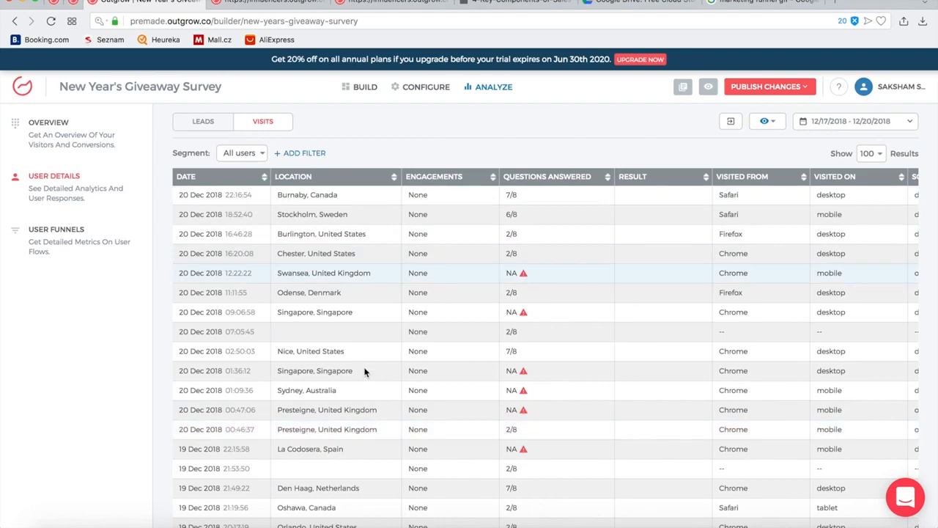
scroll(367, 370, "down", 5)
scroll(695, 364, "right", 5)
scroll(694, 365, "up", 6)
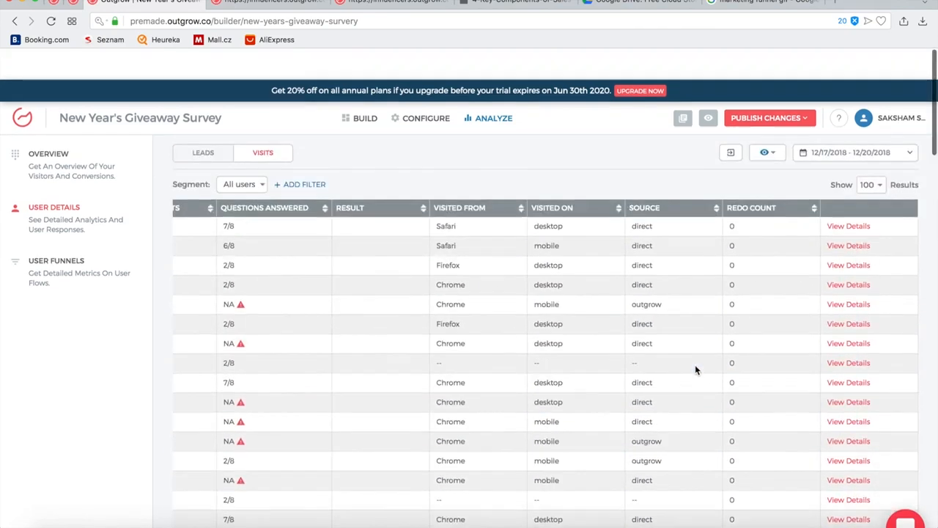